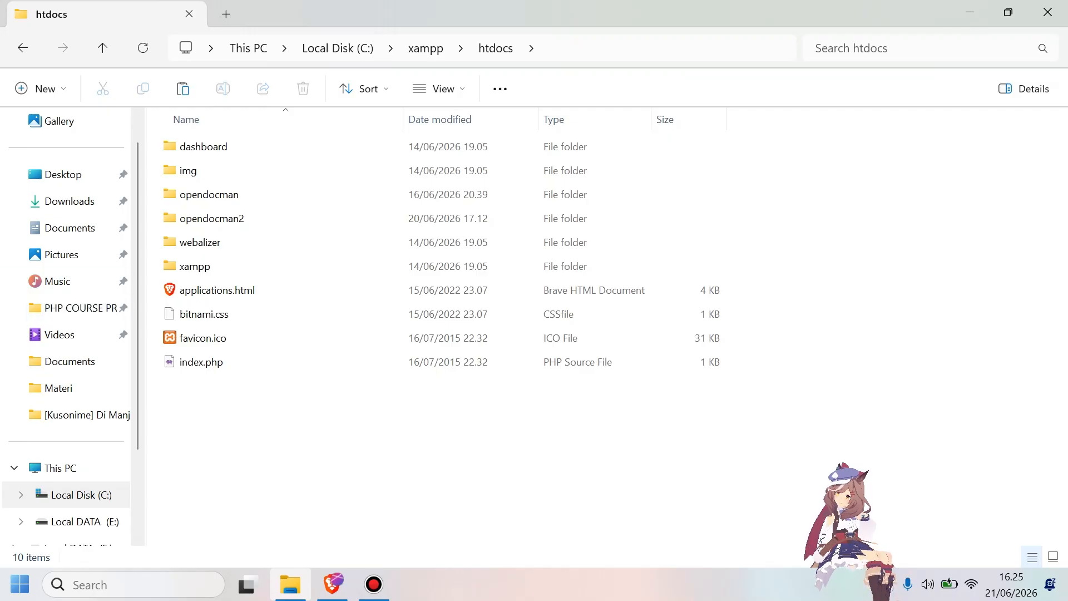
pyautogui.click(291, 218)
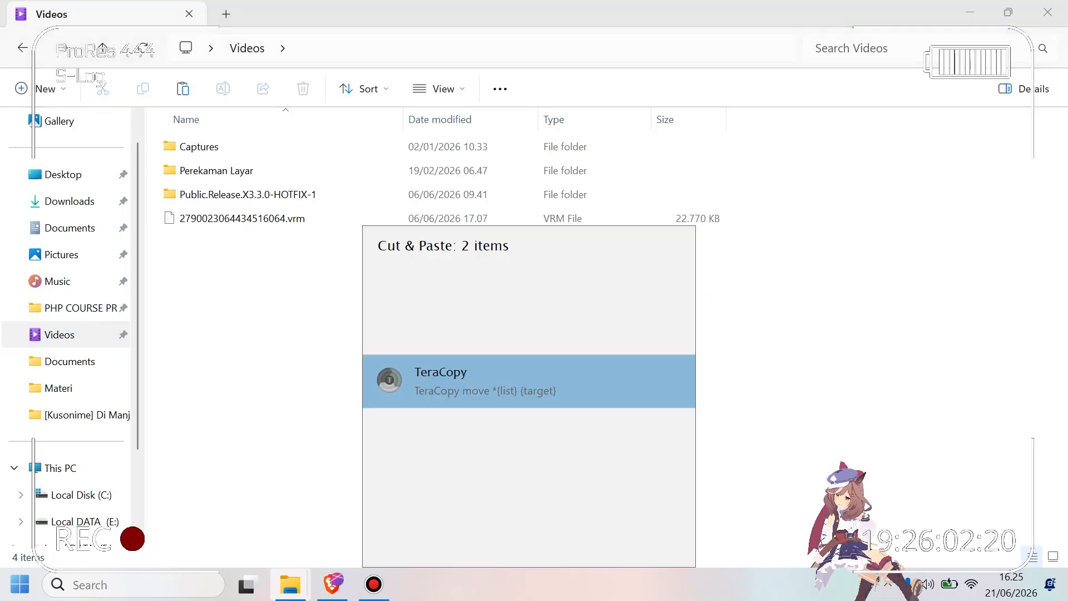
pyautogui.click(440, 378)
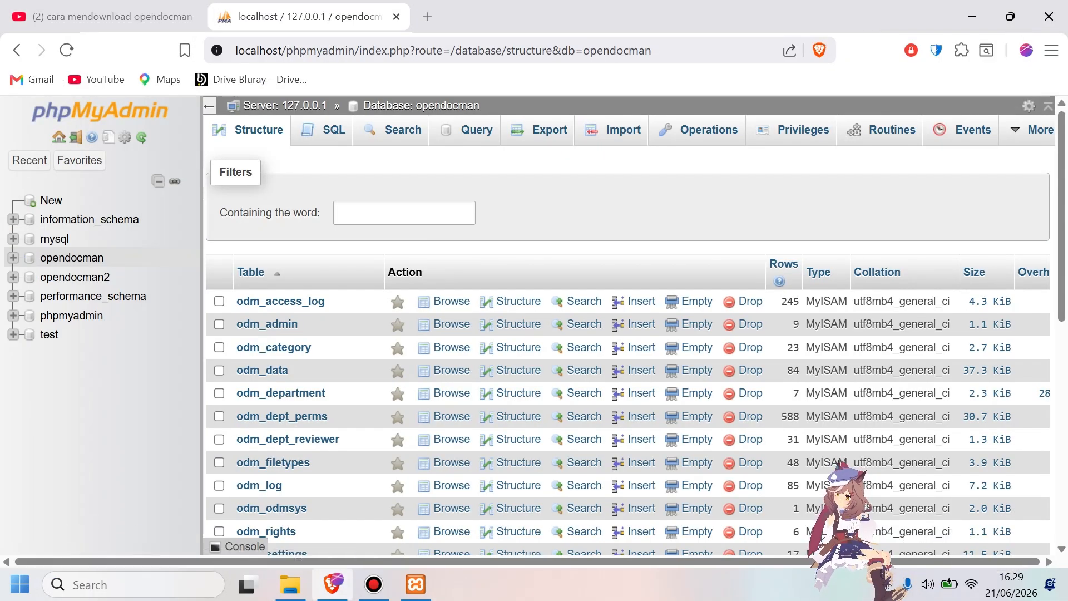
# Export the opendocman database as opendocman.sql into the Videos folder.
pyautogui.click(550, 129)
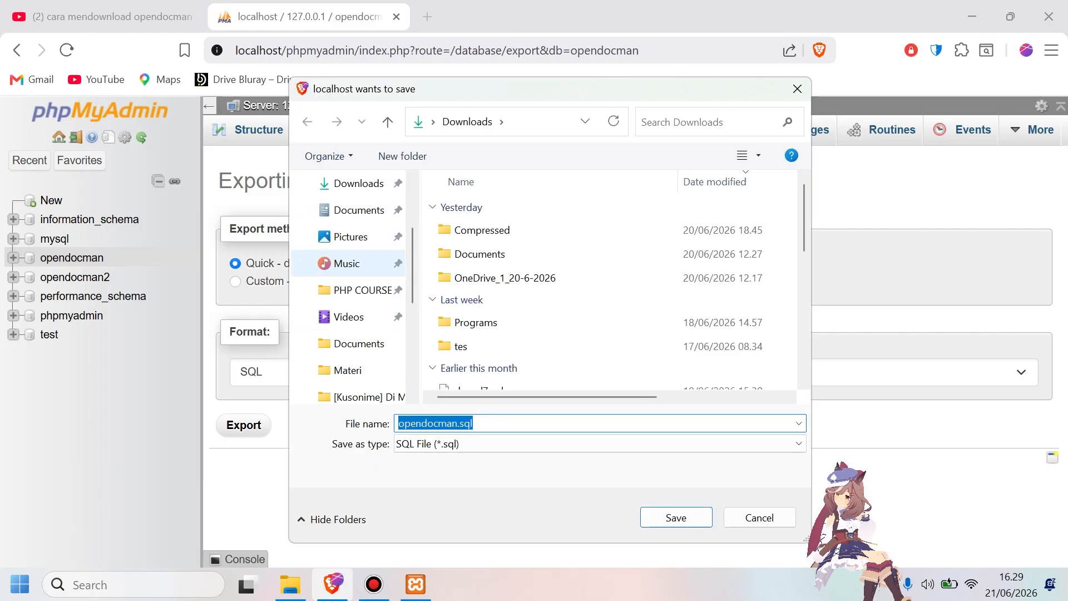
pyautogui.click(356, 317)
pyautogui.press('Return')
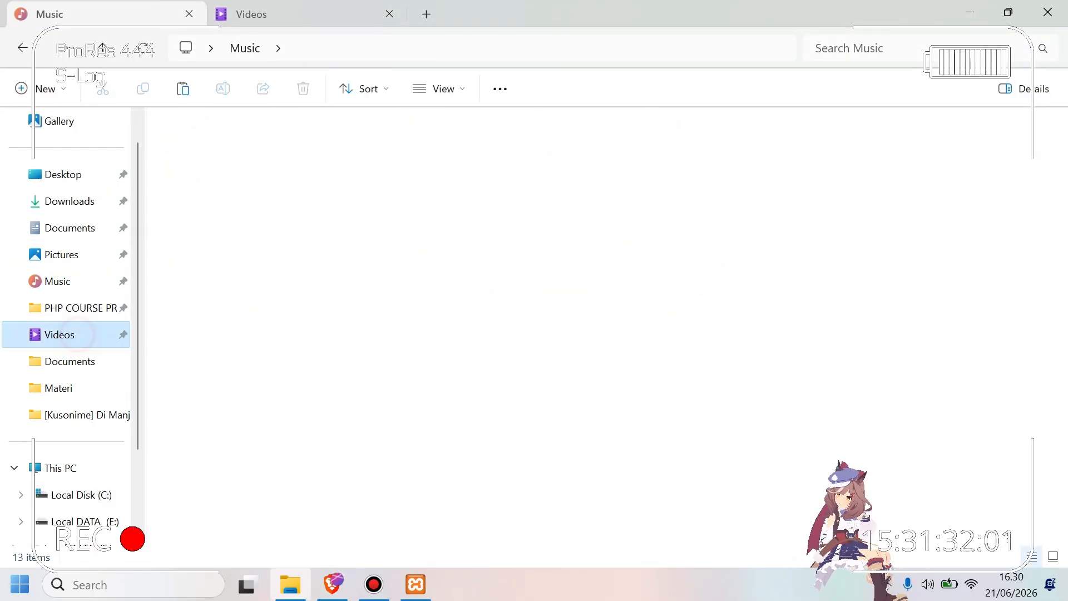
# Check the Videos folder for the backed-up opendocman folders and the exported opendocman.sql file.
pyautogui.click(269, 192)
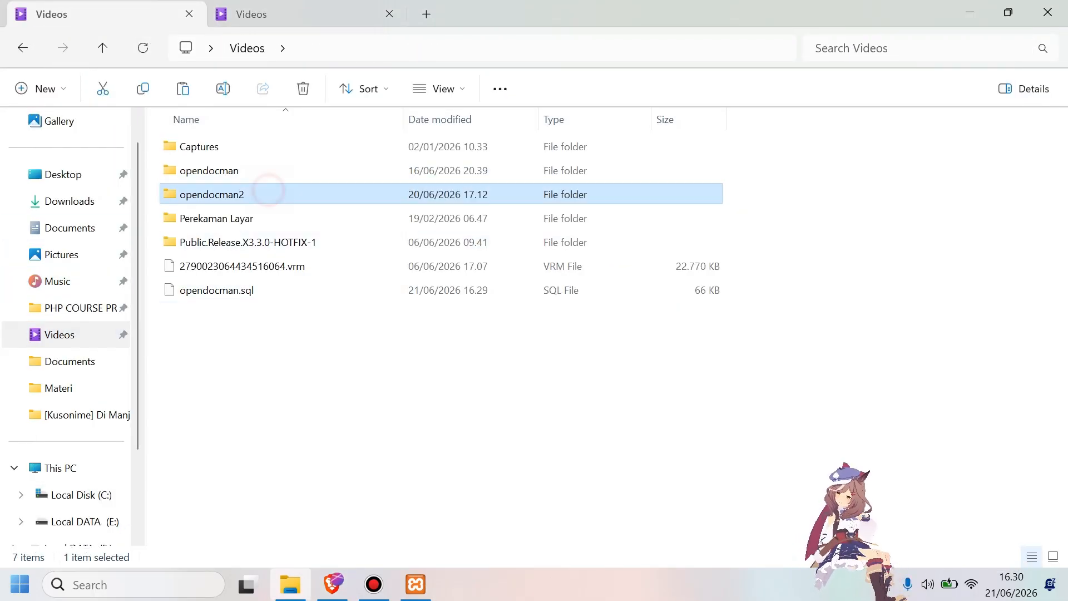
pyautogui.click(272, 295)
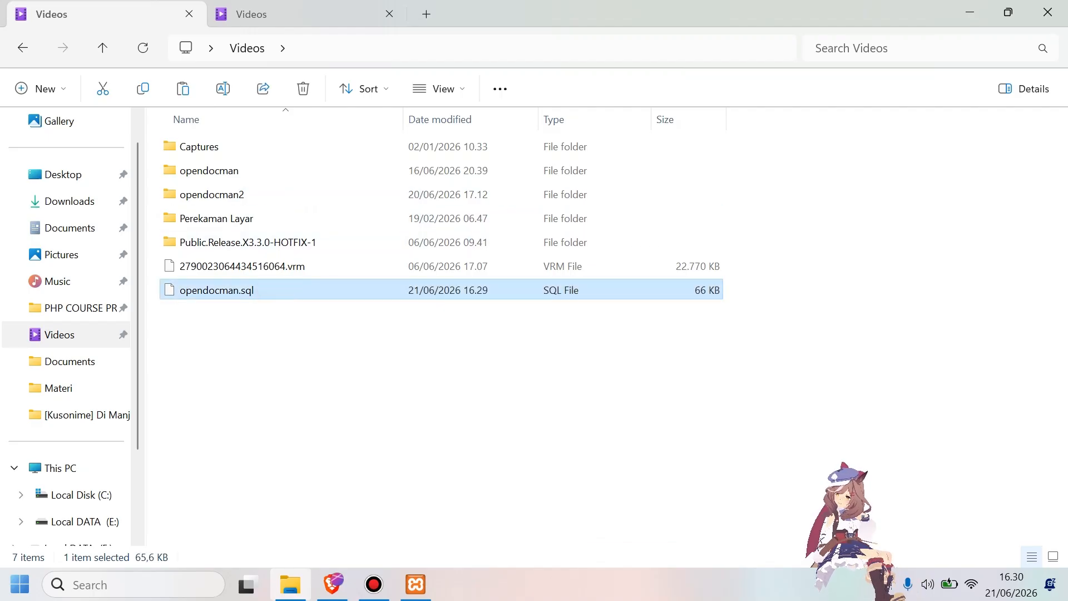
pyautogui.click(278, 346)
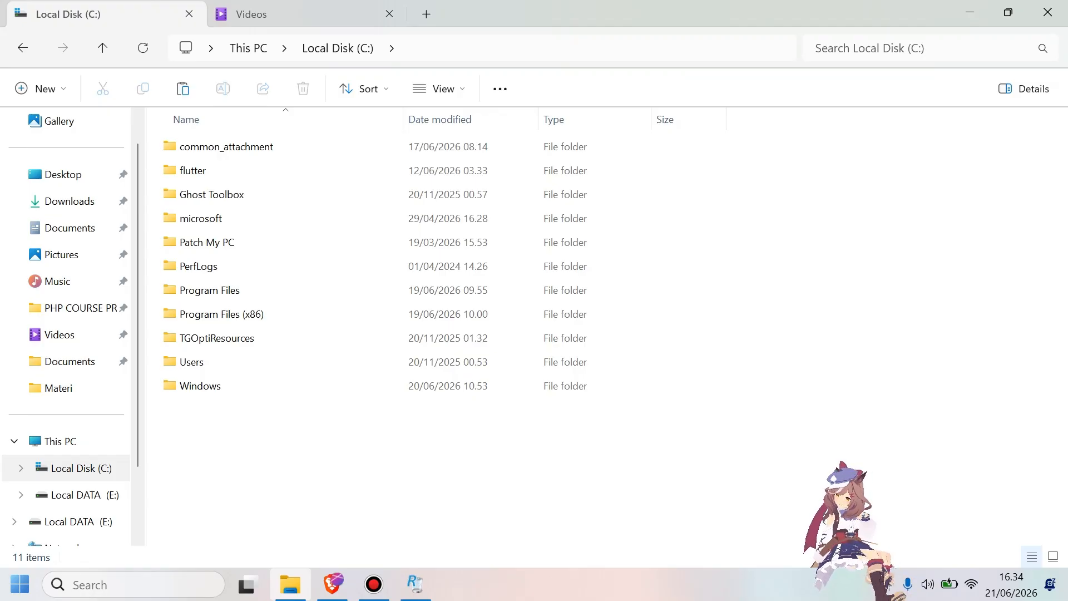
pyautogui.click(60, 334)
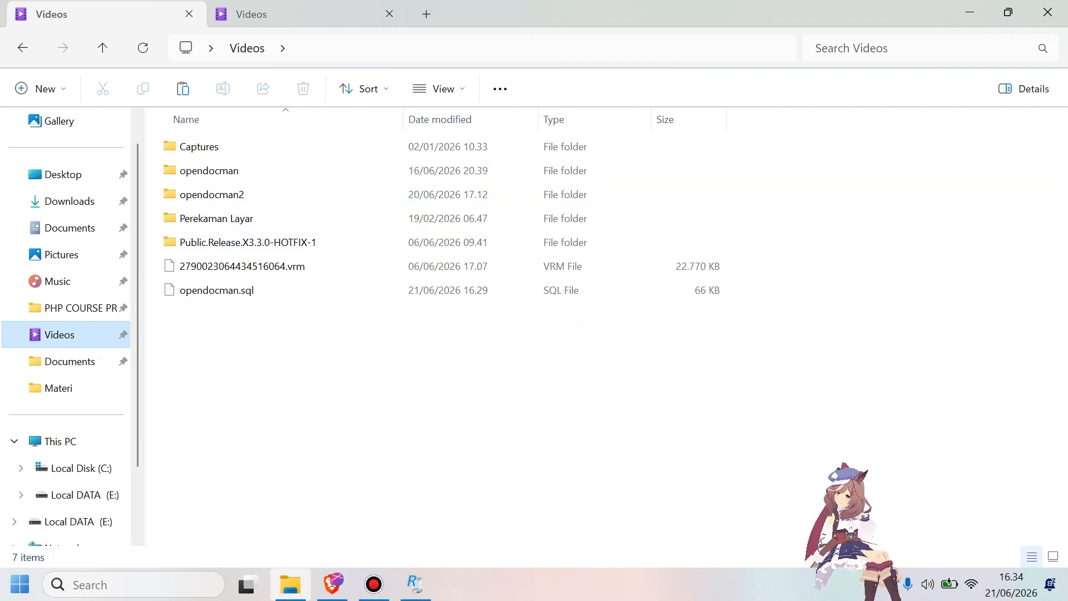
pyautogui.click(316, 342)
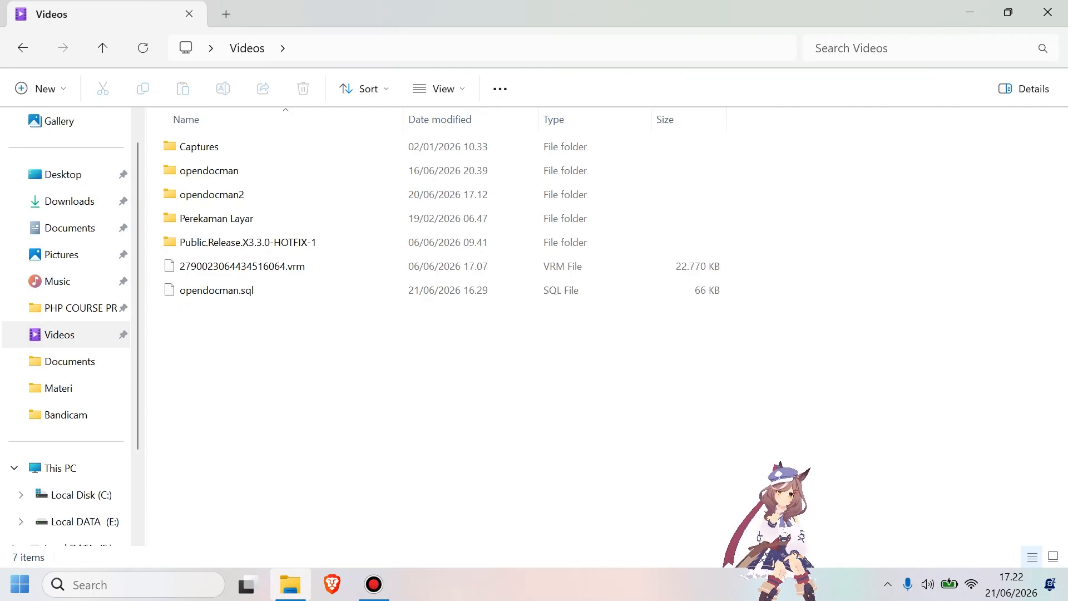
pyautogui.press('super')
pyautogui.write('notepad')
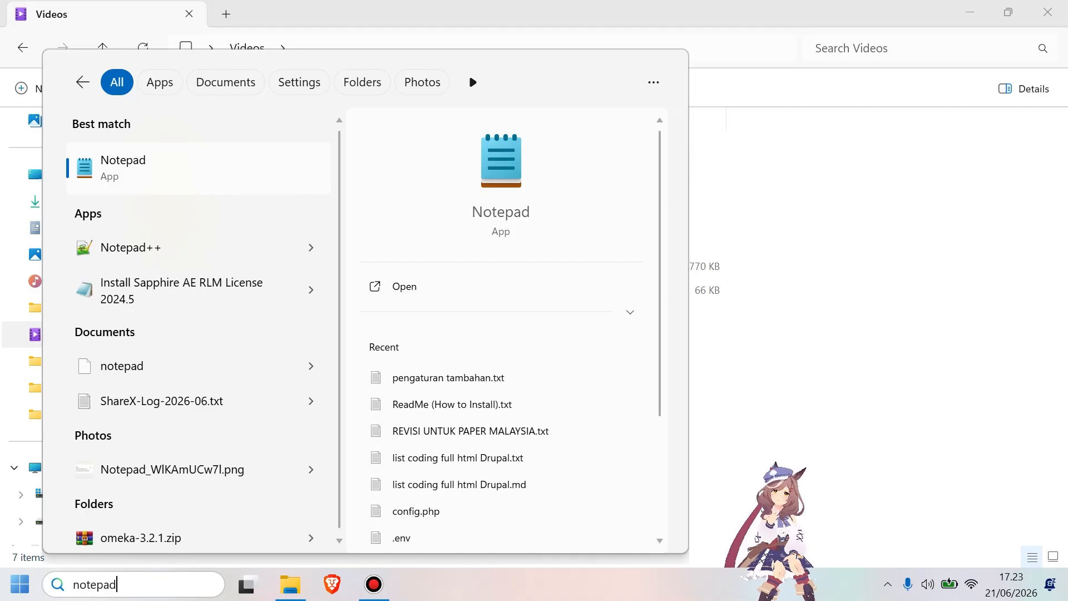
pyautogui.press('Escape')
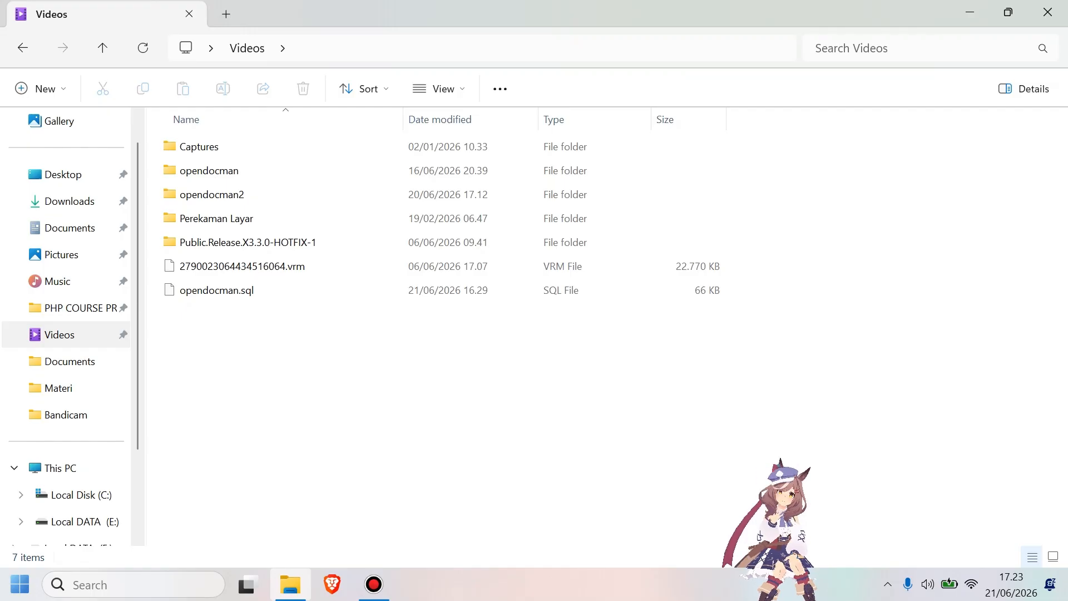
# Switch to Brave, search for "xampp download" and start the Windows installer download from the Apache Friends site.
pyautogui.click(332, 584)
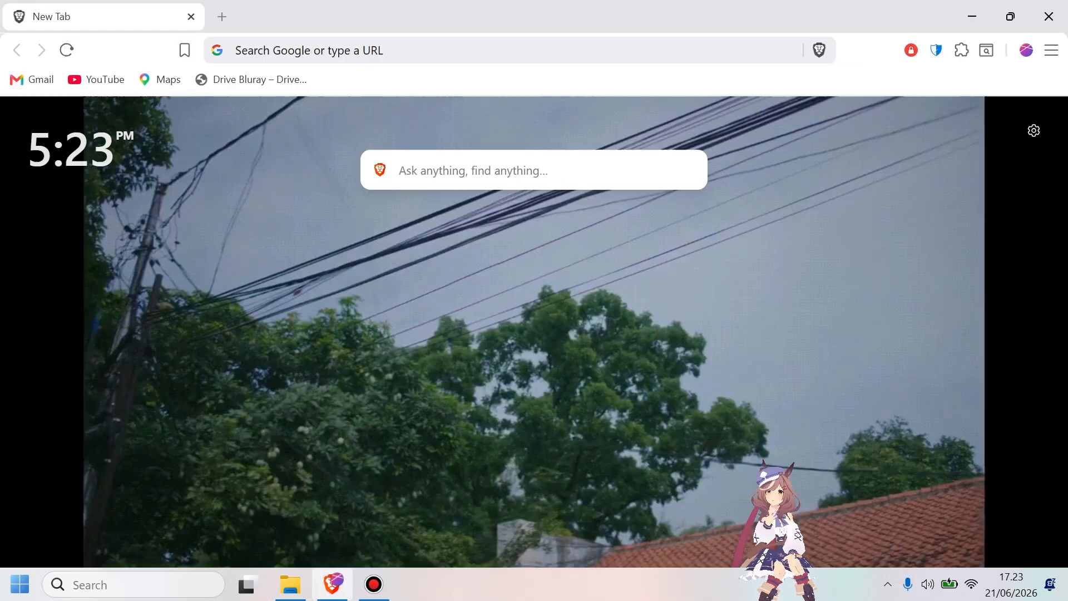
pyautogui.click(355, 47)
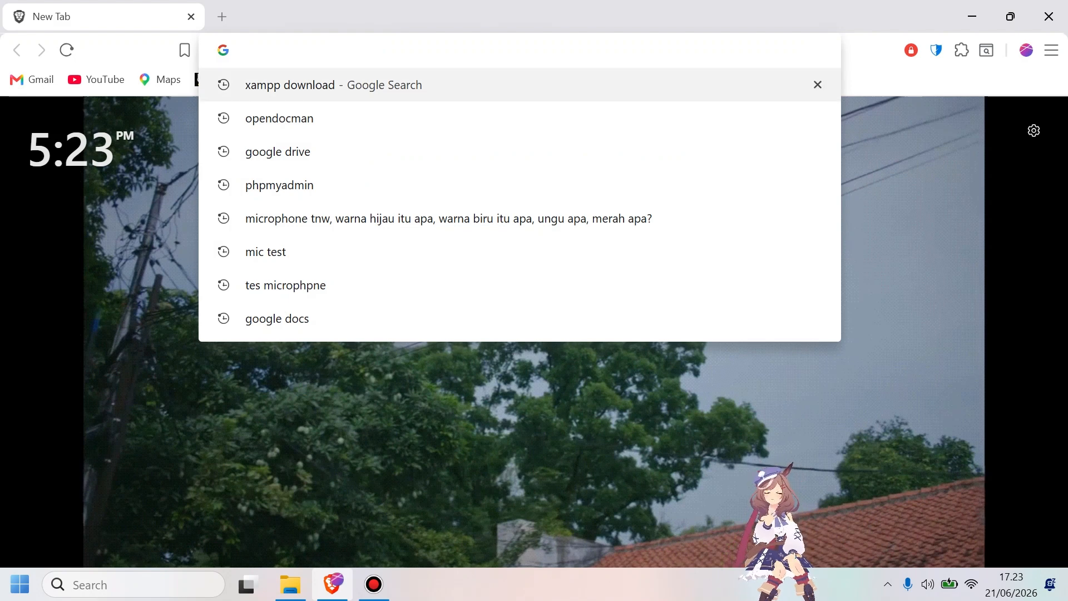
pyautogui.click(348, 86)
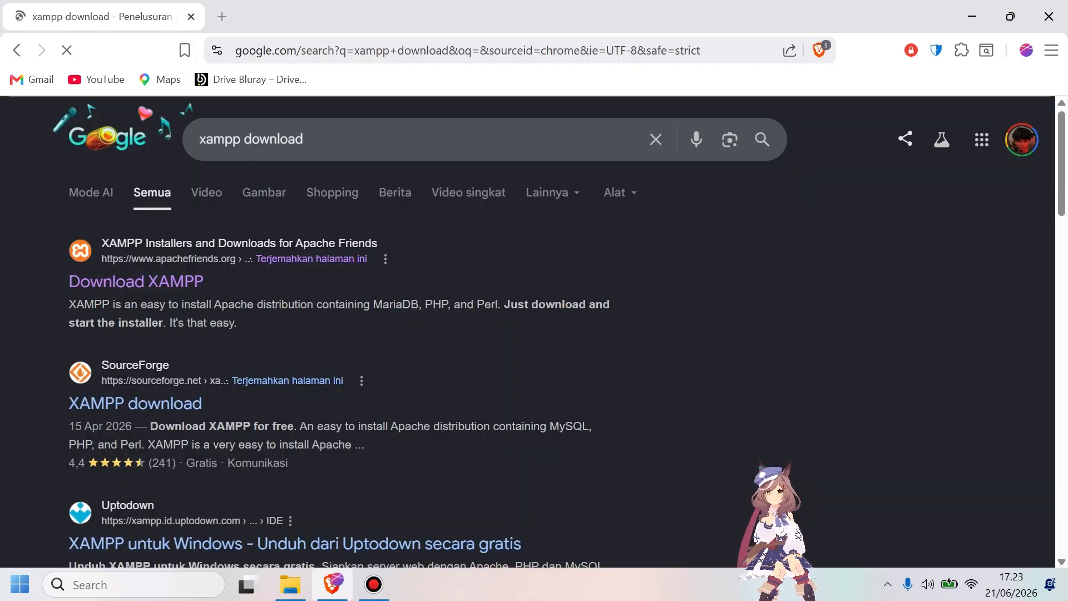
pyautogui.click(167, 282)
pyautogui.scroll(-2, 528, 331)
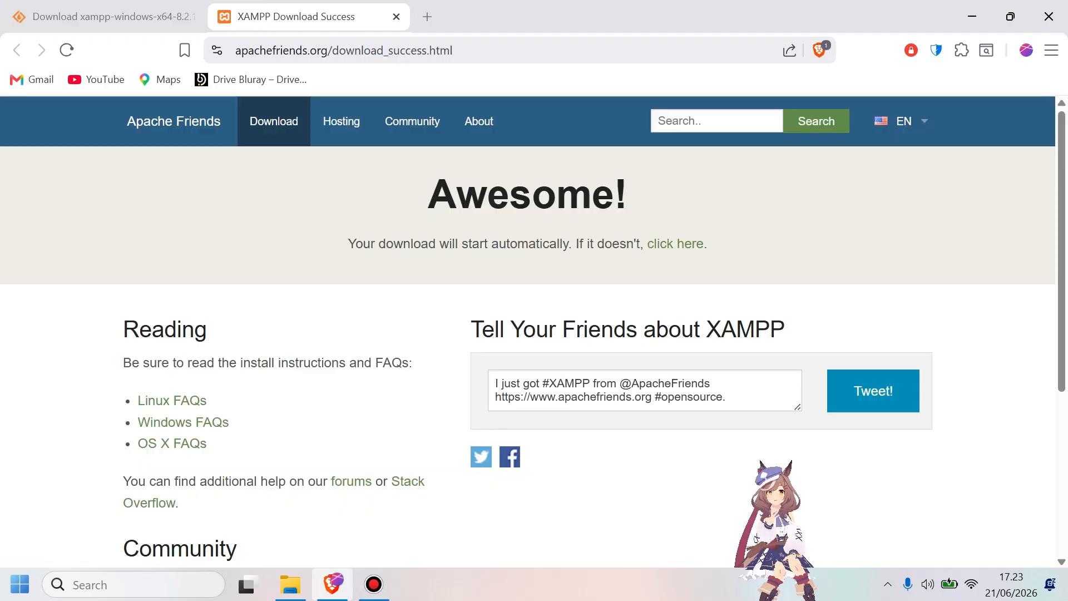
# Accept the duplicate-download prompt for the XAMPP 8.2.12 installer with the show-if-complete-or-resume option, and close the finished-download dialog.
pyautogui.click(140, 2)
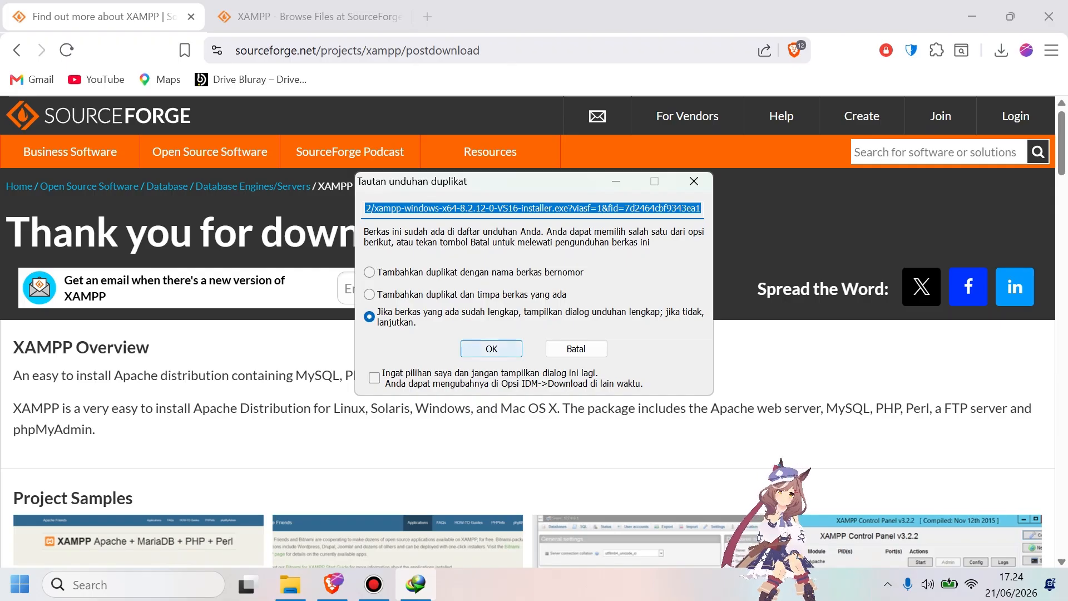
pyautogui.click(490, 349)
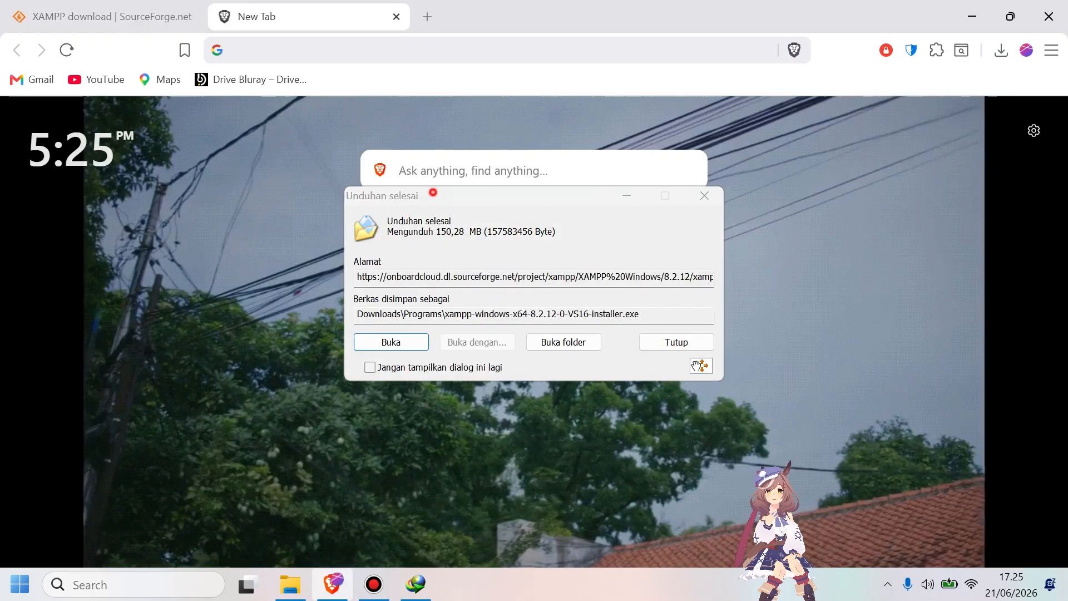
pyautogui.click(665, 182)
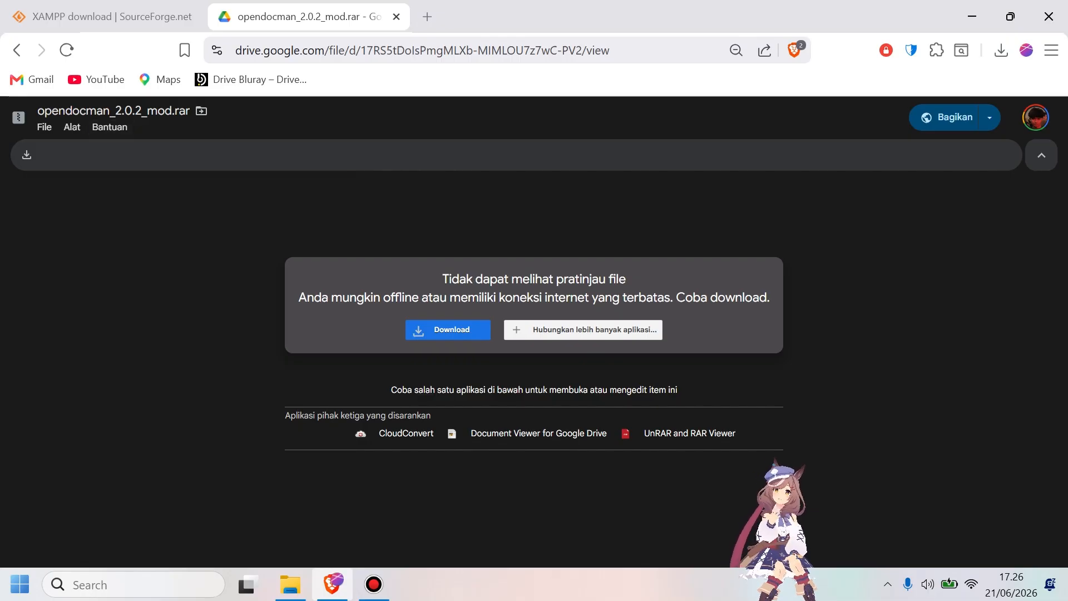
# Download opendocman_2.0.2_mod.rar from Google Drive despite the virus-scan warning, saving it in Downloads as opendocman_2.0.2_mod (1).rar.
pyautogui.click(448, 330)
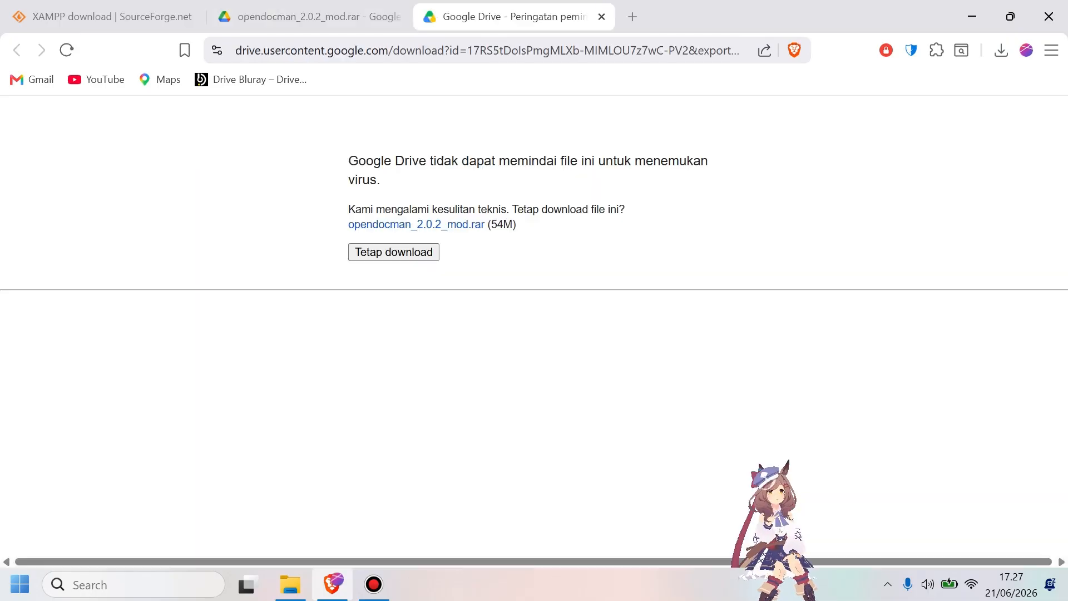
pyautogui.click(393, 252)
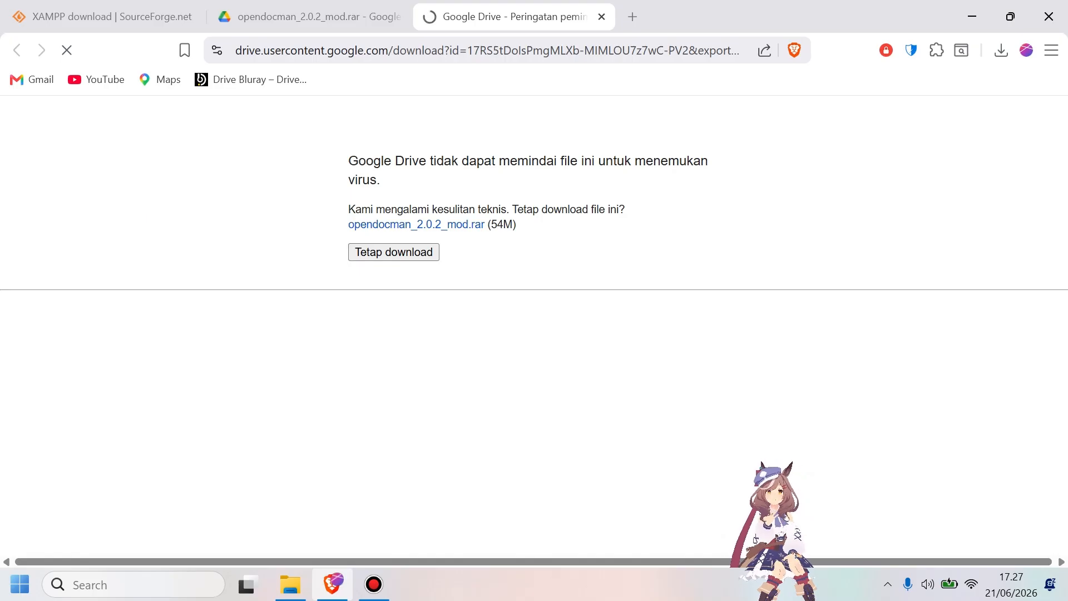
pyautogui.doubleClick(494, 226)
pyautogui.click(526, 287)
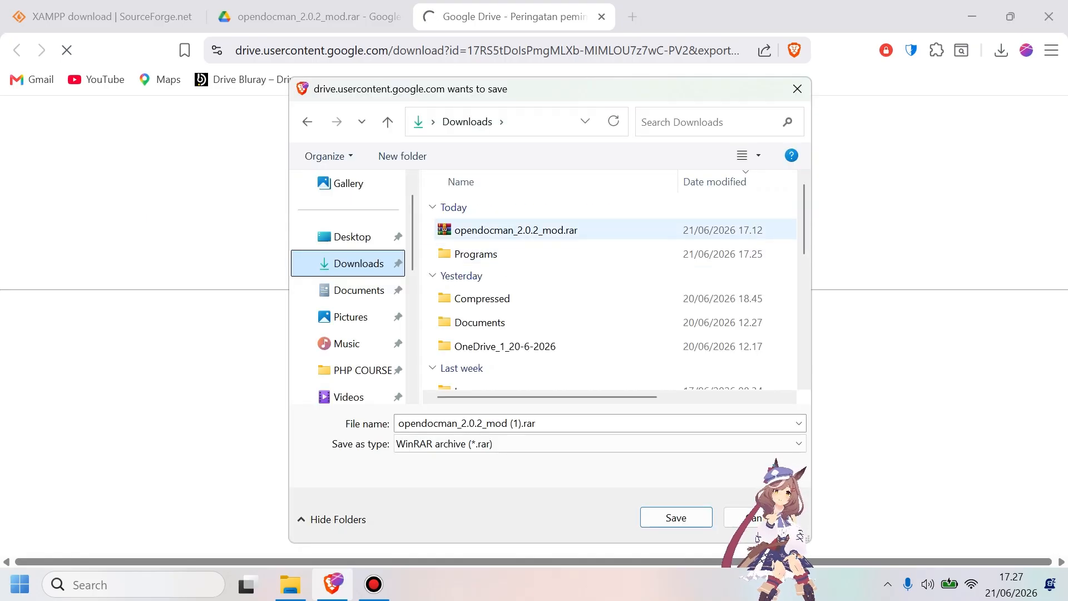
pyautogui.click(670, 518)
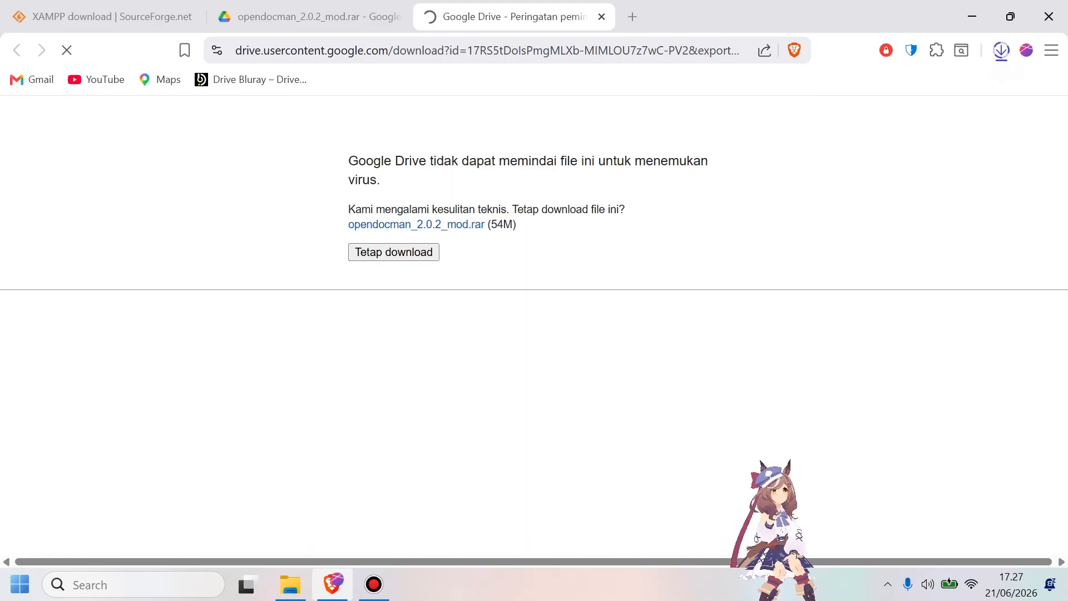
pyautogui.click(1001, 48)
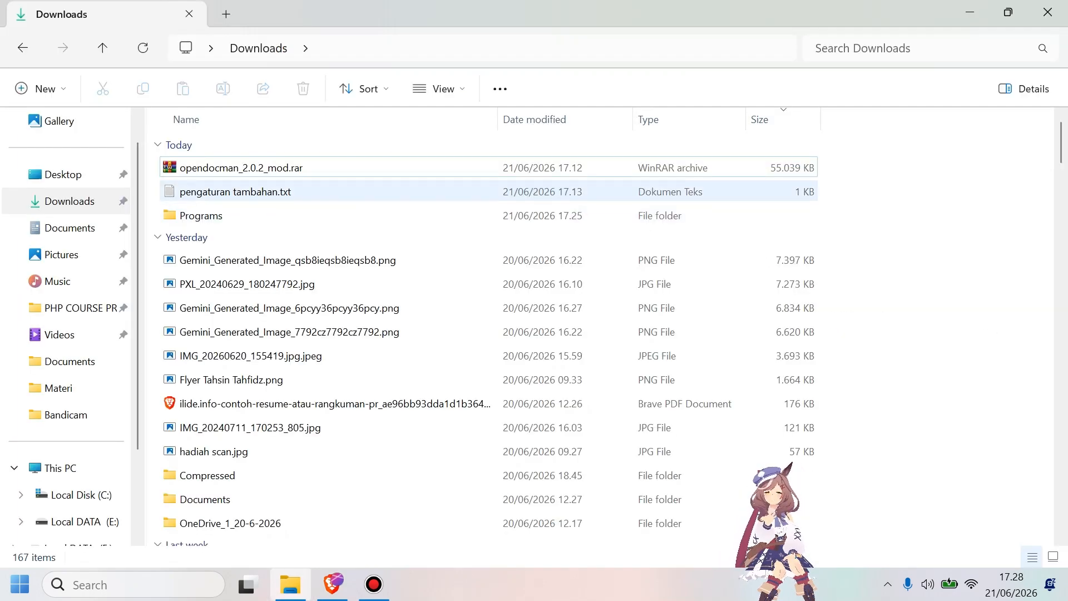
# Run xampp-windows-x64-8.2.12-0-VS16-installer.exe from the Programs folder in Downloads and acknowledge the UAC warning.
pyautogui.click(226, 167)
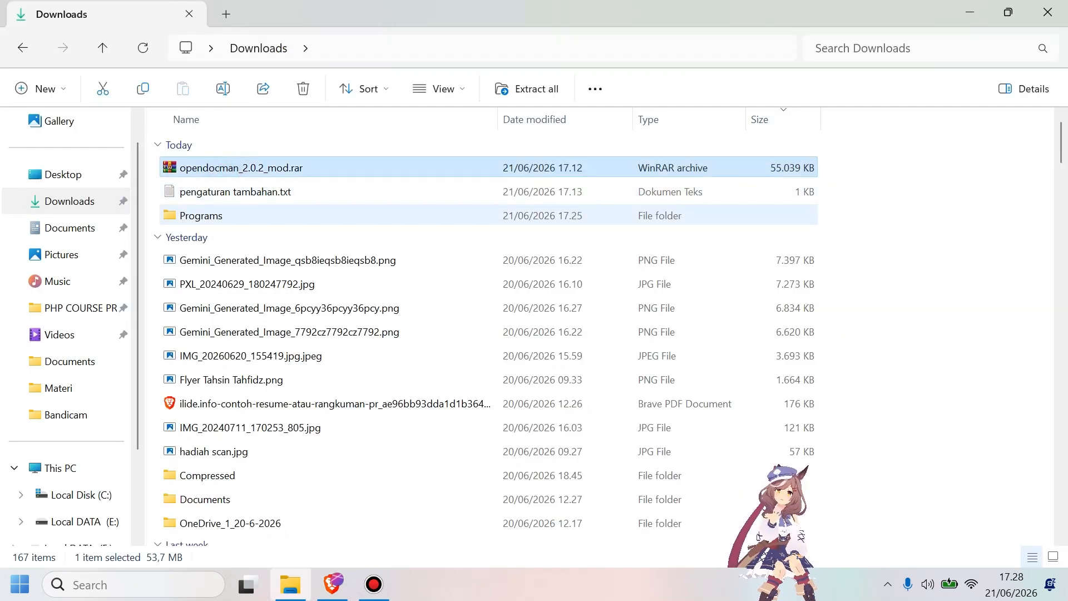
pyautogui.doubleClick(217, 215)
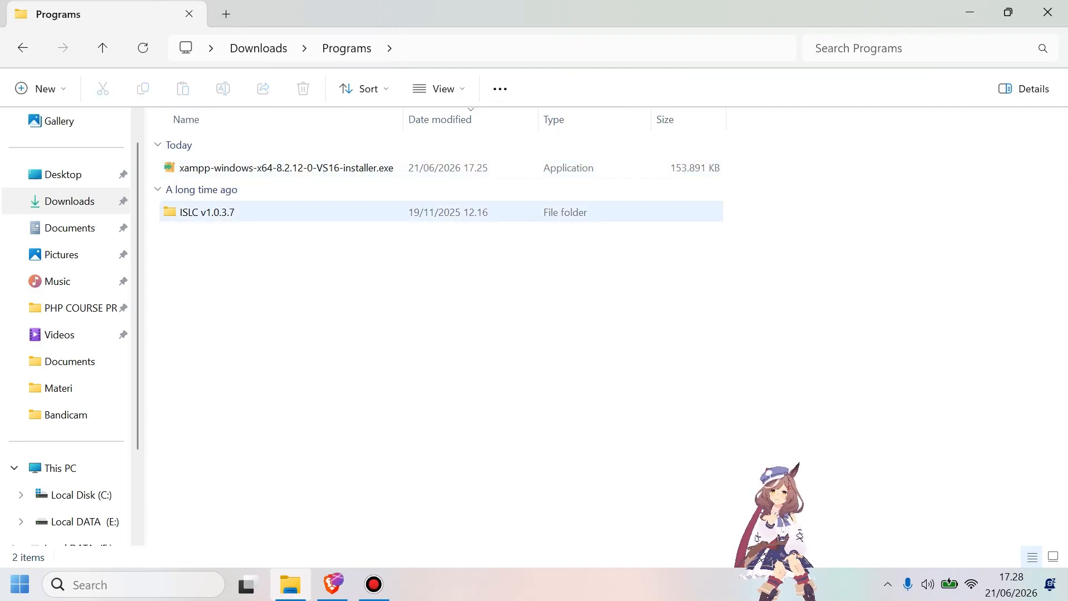
pyautogui.click(306, 165)
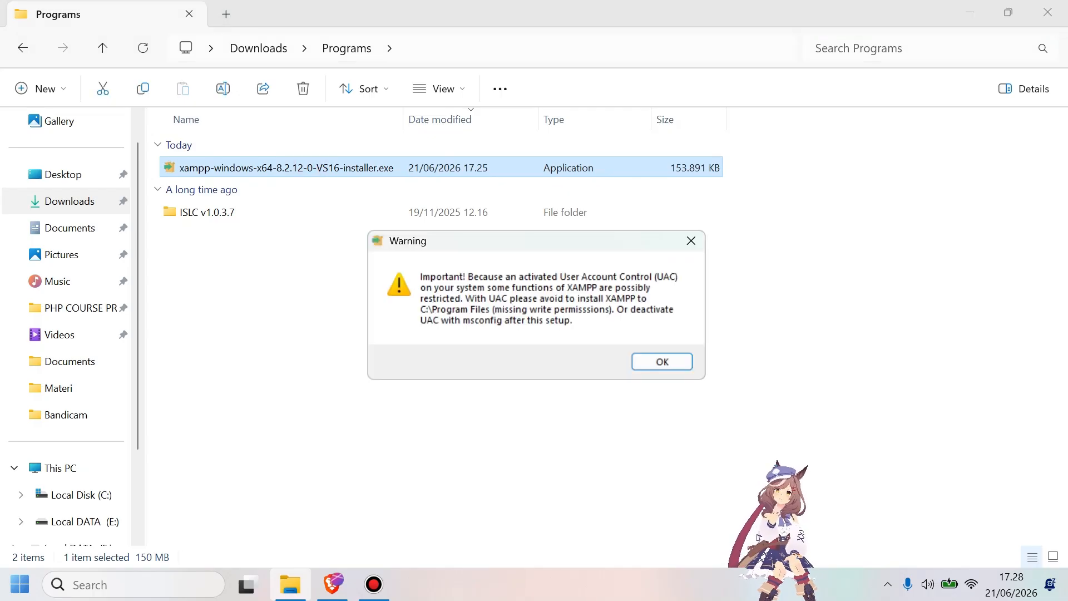
pyautogui.press('Return')
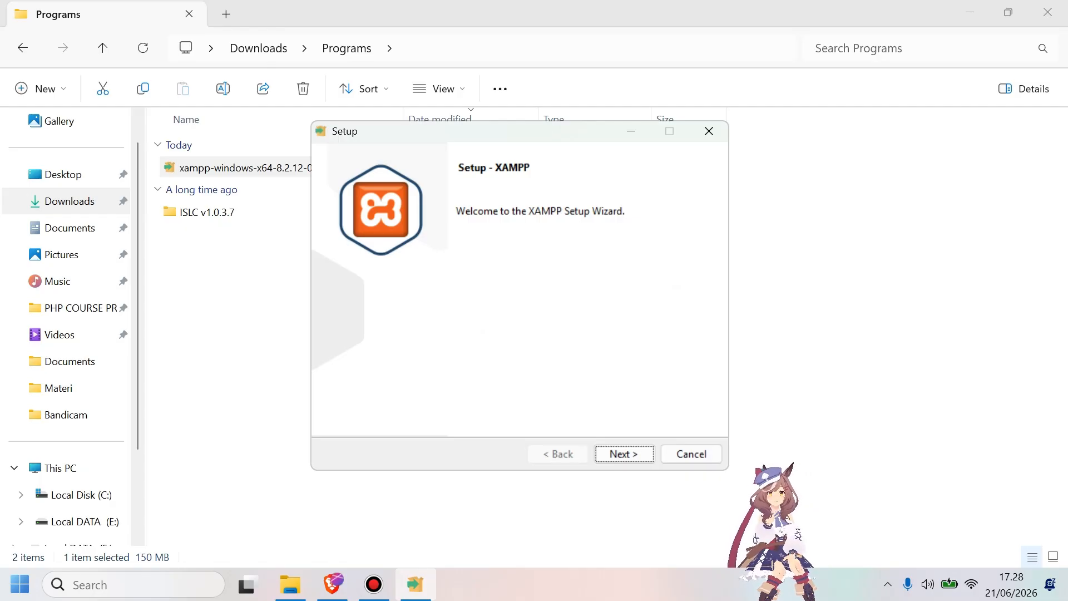
# Exclude Fake Sendmail and Webalizer from the XAMPP components to install and proceed to the installation folder.
pyautogui.press('Return')
pyautogui.moveTo(504, 343); pyautogui.dragTo(504, 370)
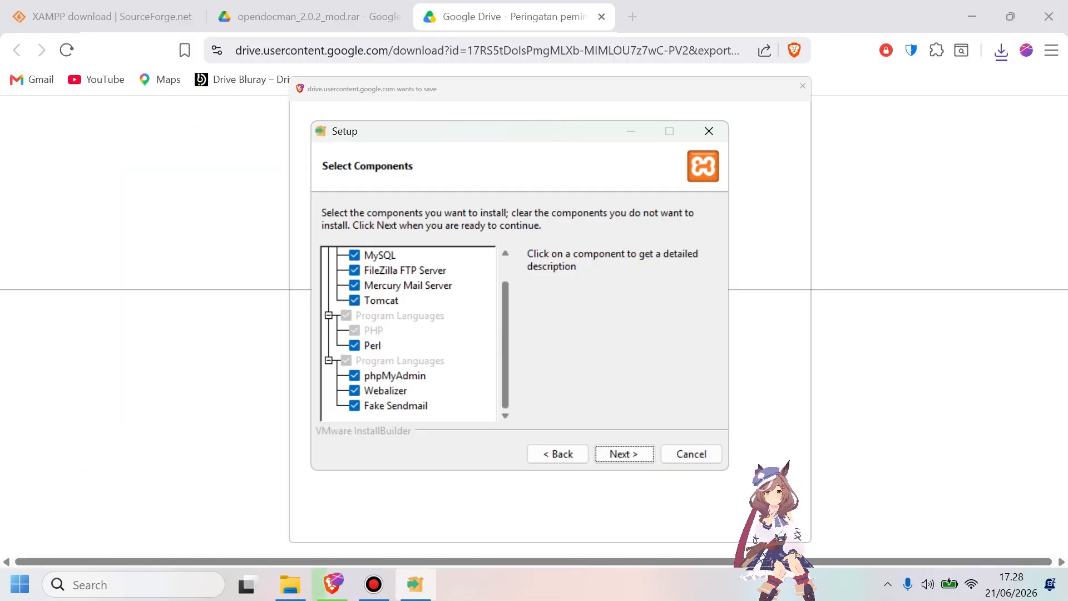
pyautogui.click(355, 405)
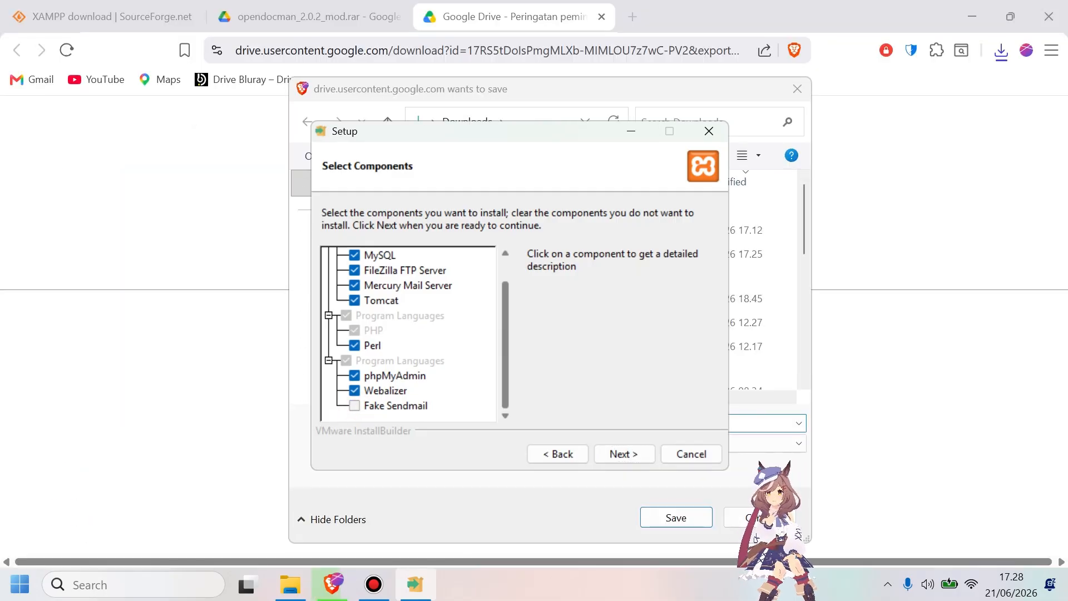
pyautogui.click(355, 389)
pyautogui.click(616, 450)
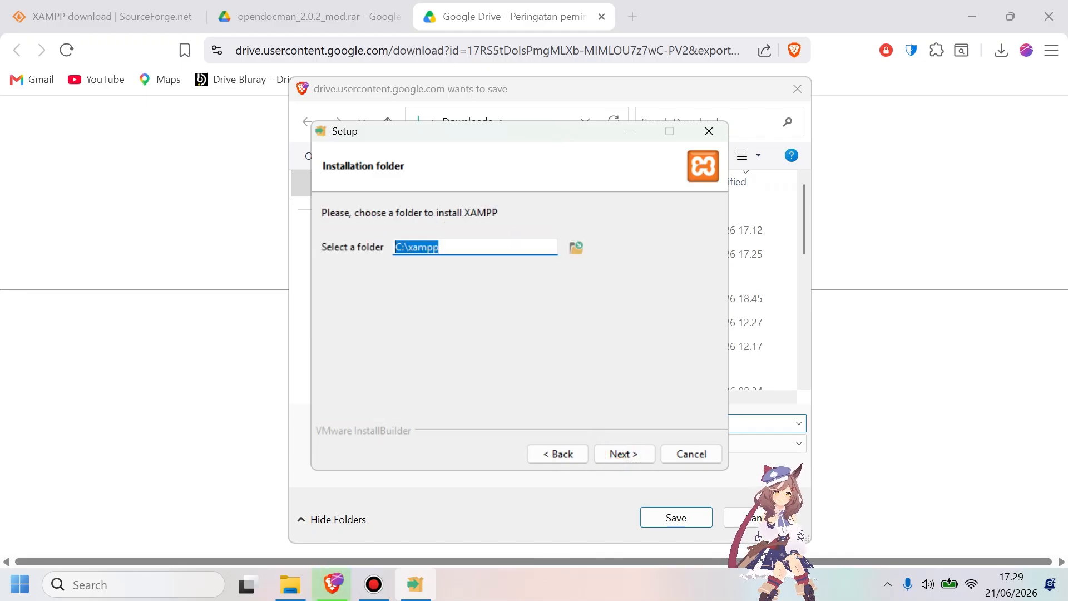
# Dismiss the browser's save dialog behind the setup window and start installing XAMPP with C:\xampp as the installation folder.
pyautogui.moveTo(571, 132); pyautogui.dragTo(566, 219)
pyautogui.click(797, 89)
pyautogui.moveTo(446, 219); pyautogui.dragTo(475, 139)
pyautogui.click(470, 252)
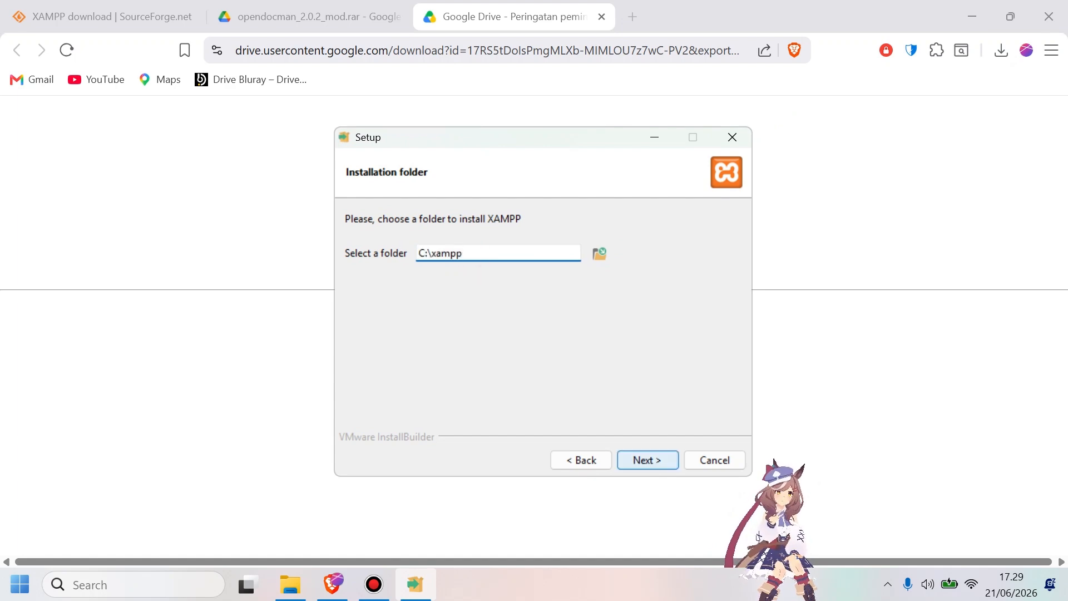
pyautogui.click(639, 460)
pyautogui.click(639, 460)
pyautogui.click(639, 459)
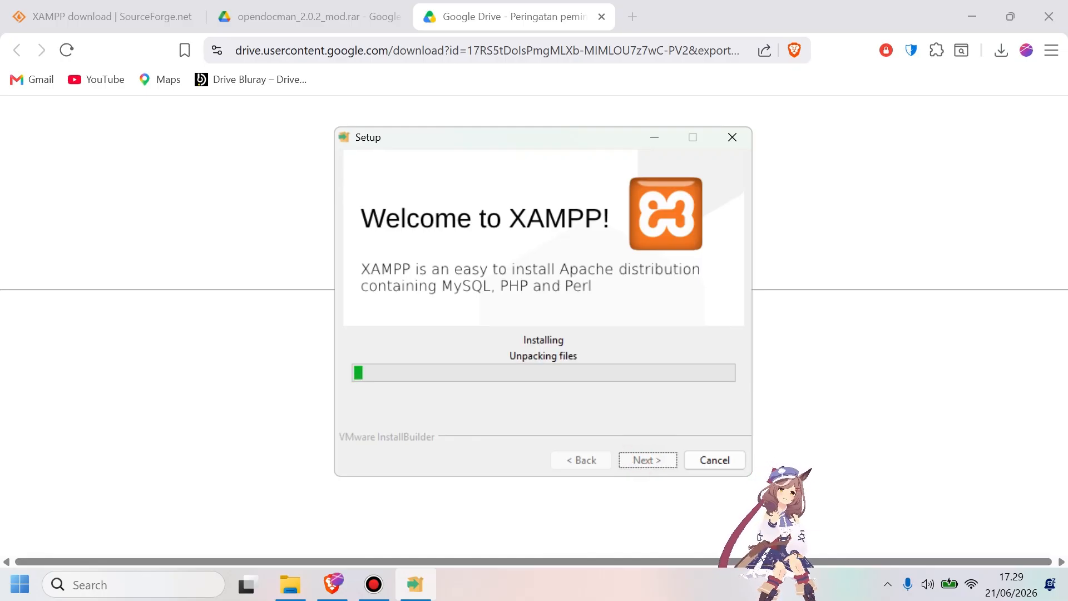
# Open opendocman.com in a new browser tab and look over its homepage.
pyautogui.click(686, 105)
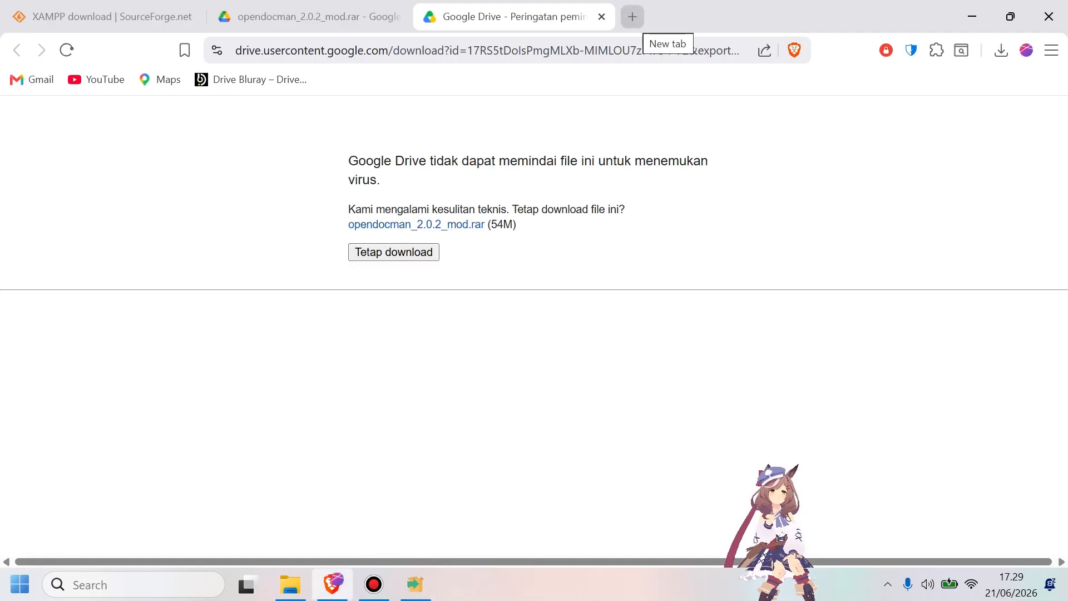
pyautogui.click(633, 17)
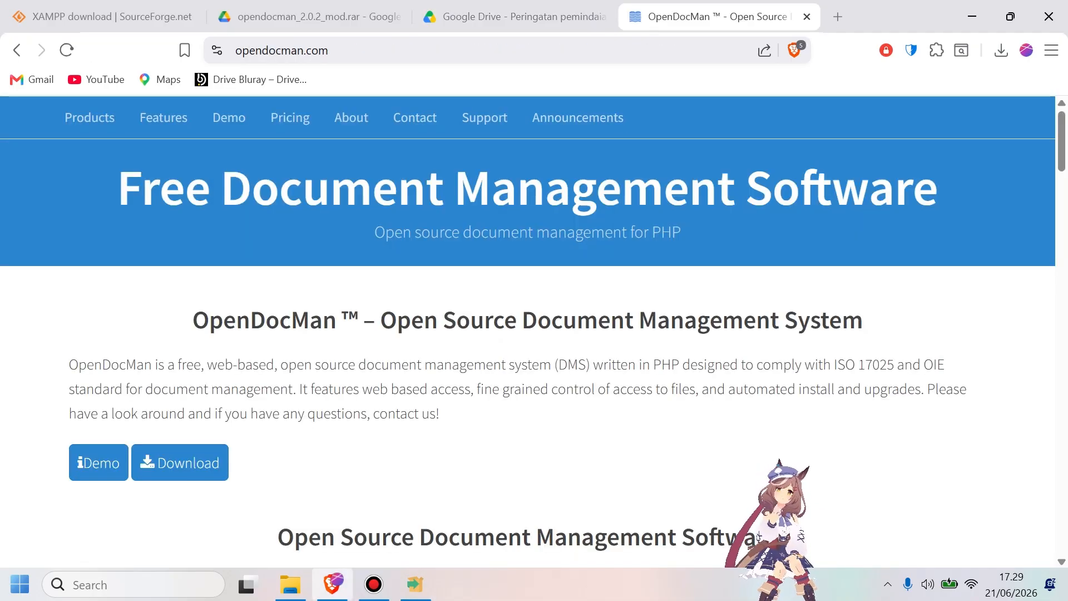
pyautogui.click(300, 230)
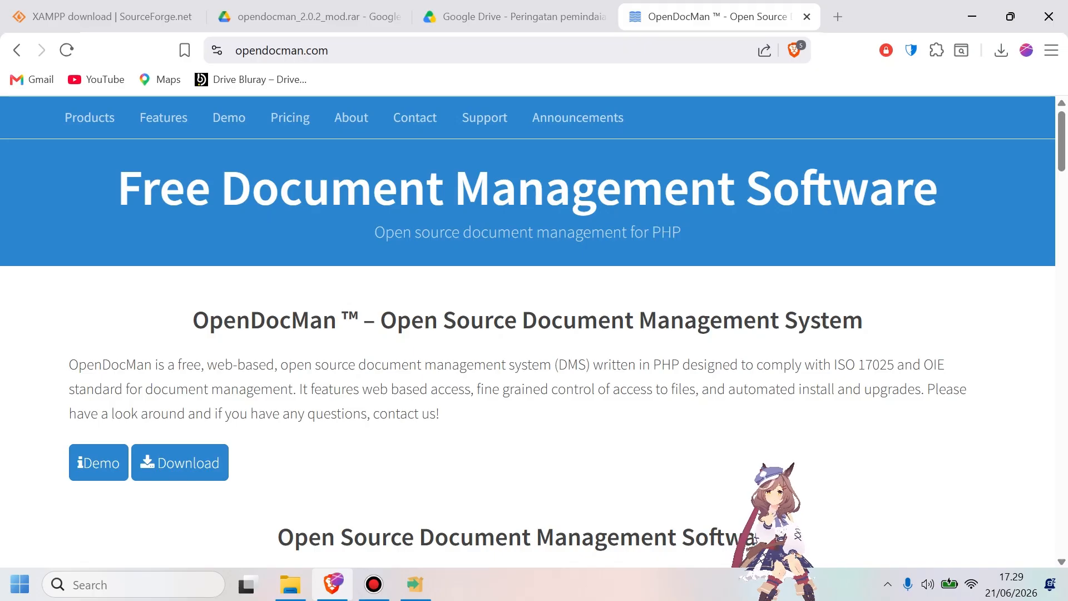
pyautogui.scroll(-3, 527, 353)
pyautogui.scroll(3, 527, 352)
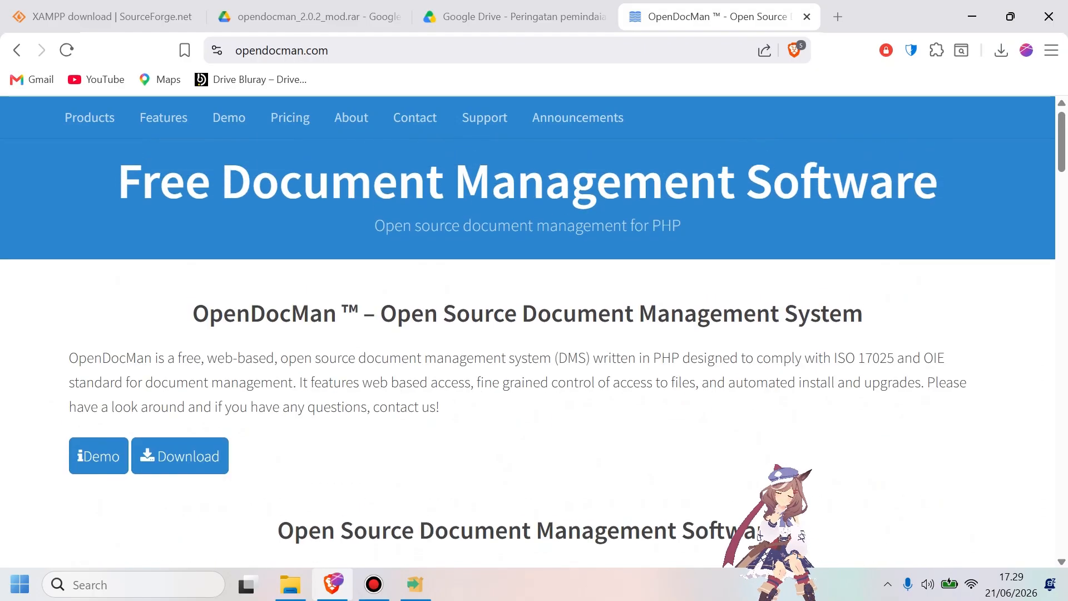
# Open the OpenDocMan free download page and examine the latest stable version section and its download options.
pyautogui.scroll(-16, 527, 352)
pyautogui.scroll(12, 527, 353)
pyautogui.scroll(5, 179, 445)
pyautogui.click(179, 446)
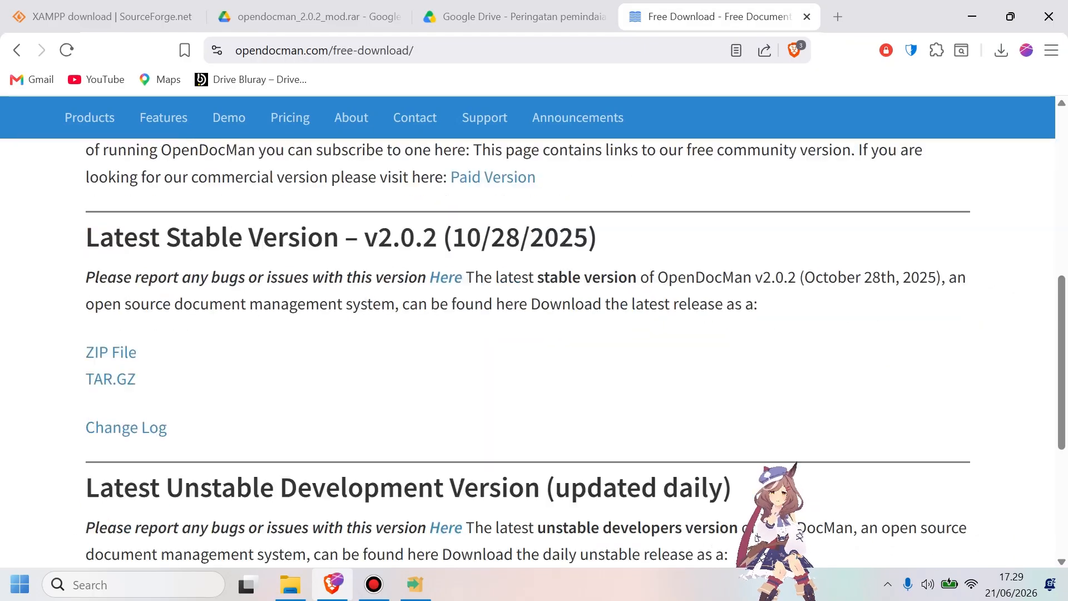
pyautogui.scroll(1, 755, 536)
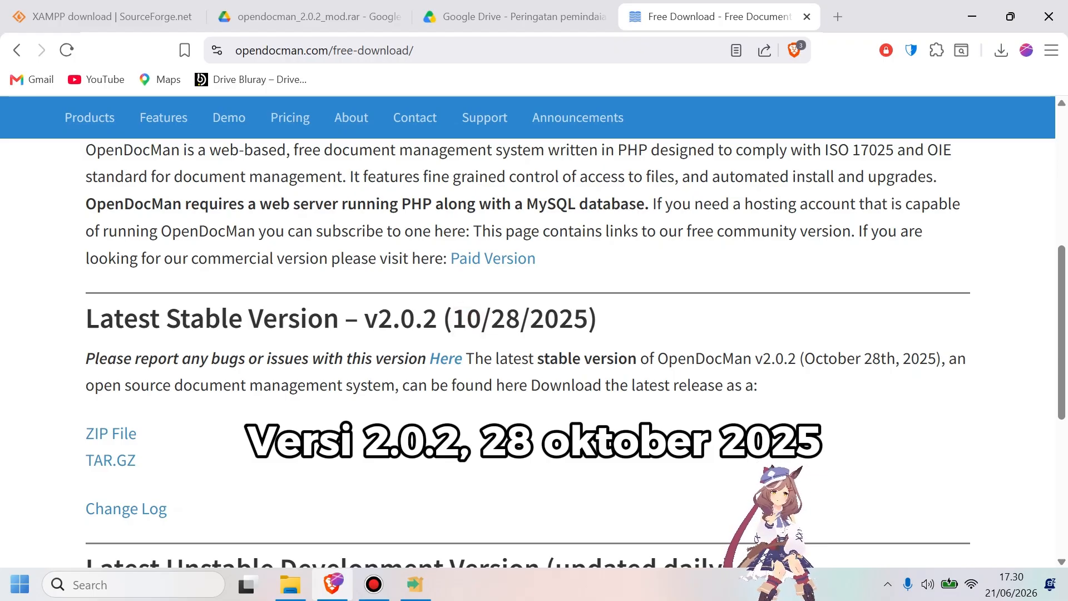
pyautogui.scroll(-1, 111, 376)
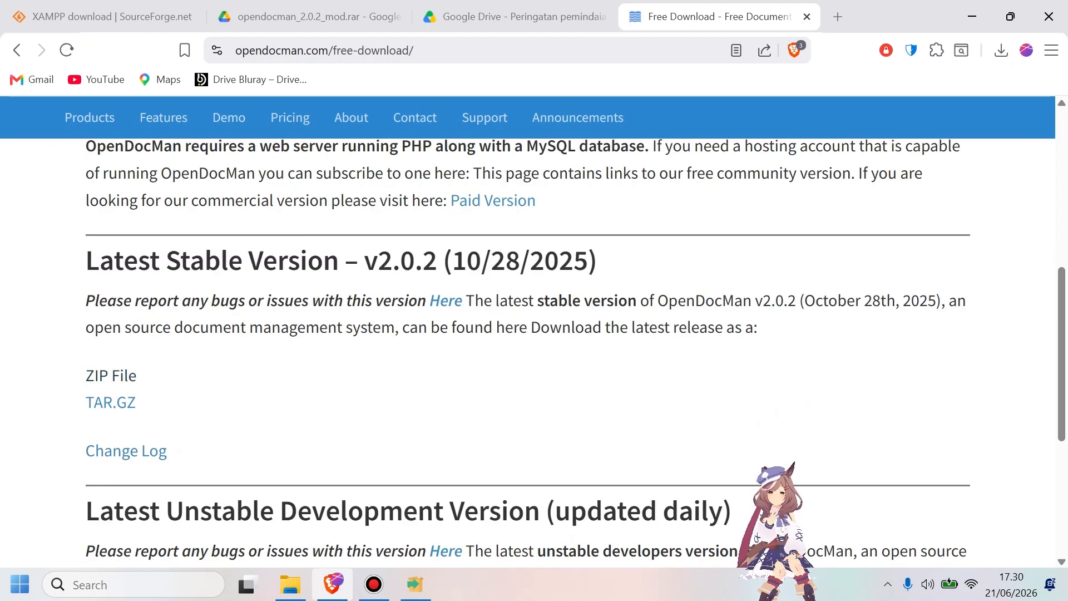
pyautogui.scroll(1, 528, 352)
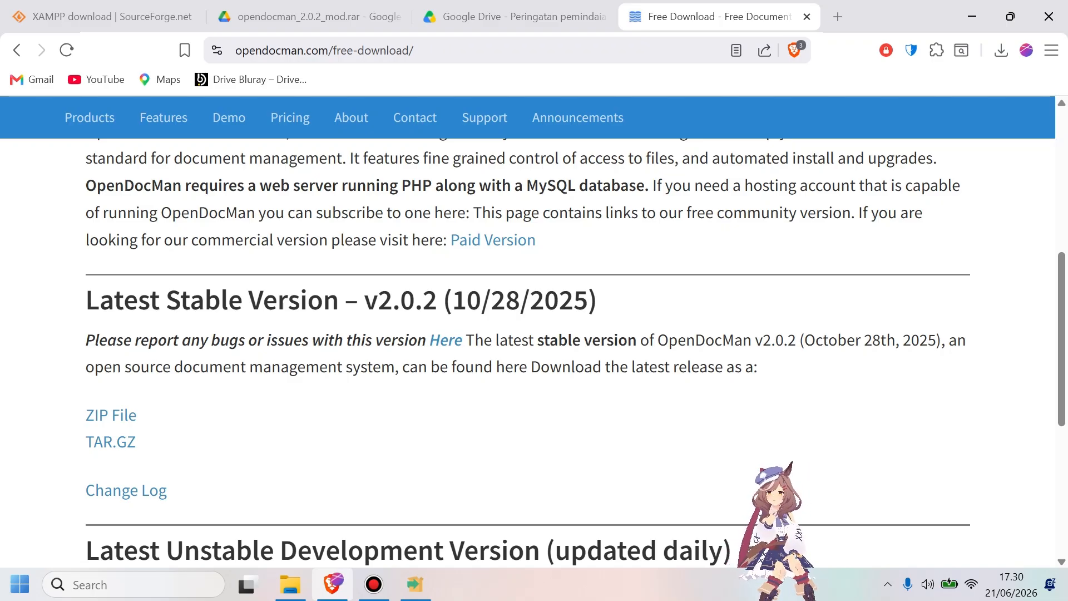
pyautogui.hotkey('ctrl', 'shift', 'Tab')
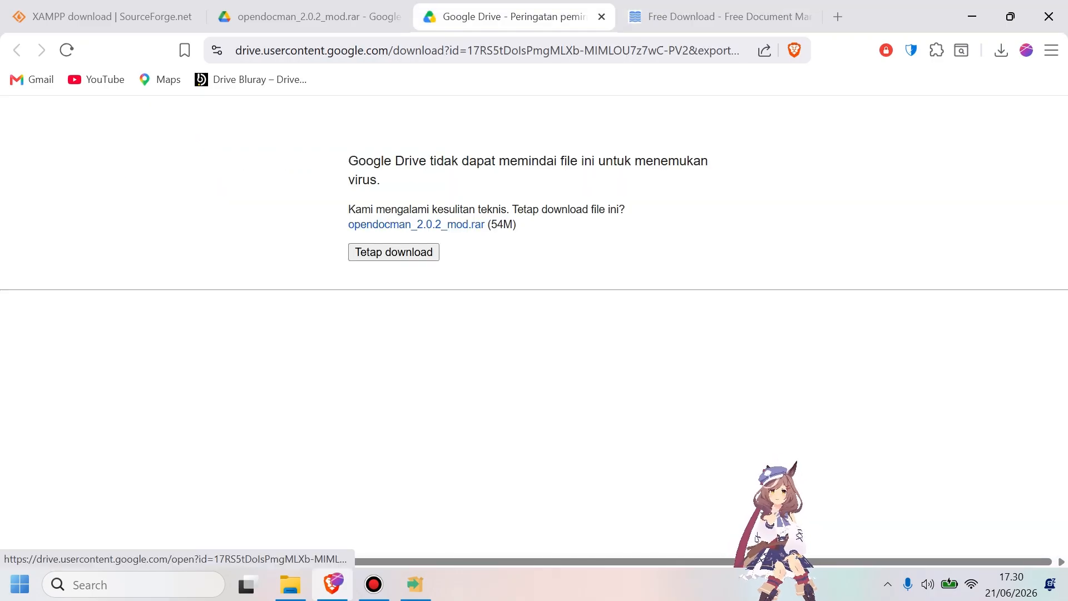
pyautogui.hotkey('ctrl', 'Tab')
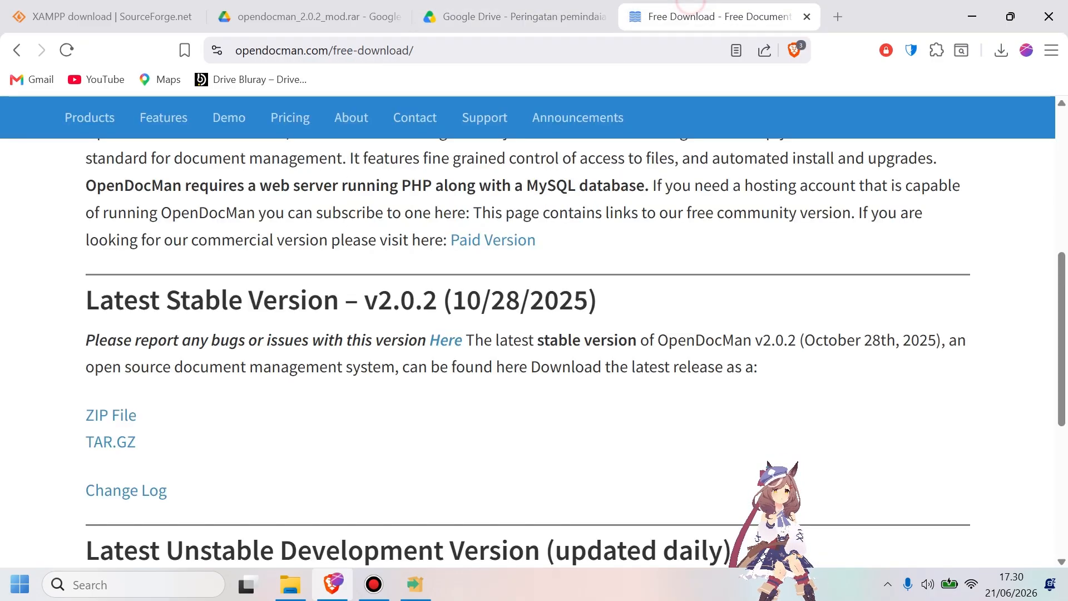
pyautogui.scroll(3, 528, 352)
pyautogui.scroll(-2, 528, 353)
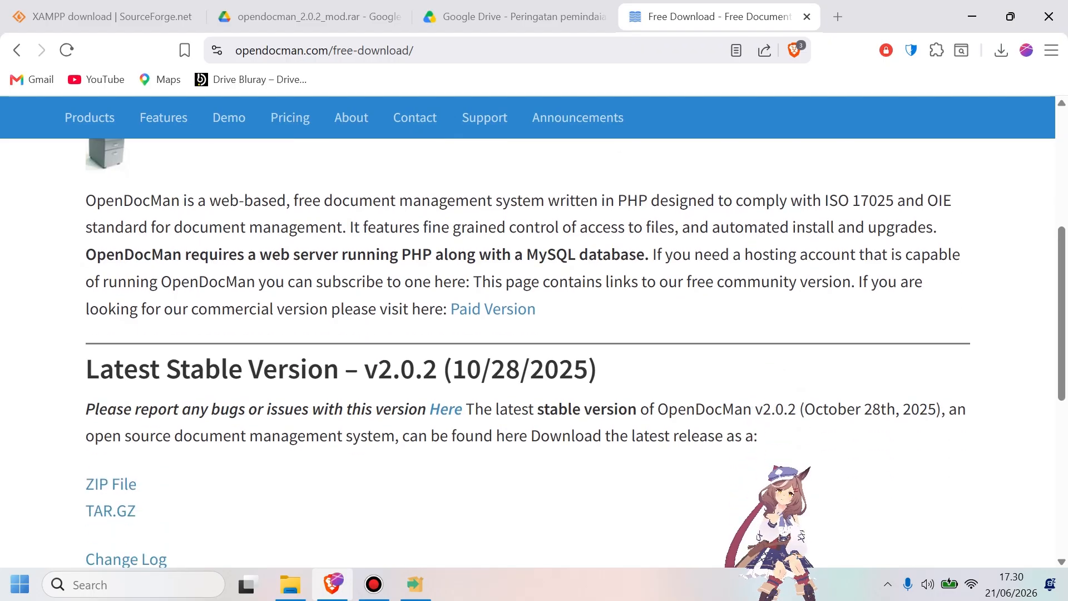
# Return to the XAMPP setup, finish it with the Control Panel set to start, and minimize the Control Panel.
pyautogui.click(415, 584)
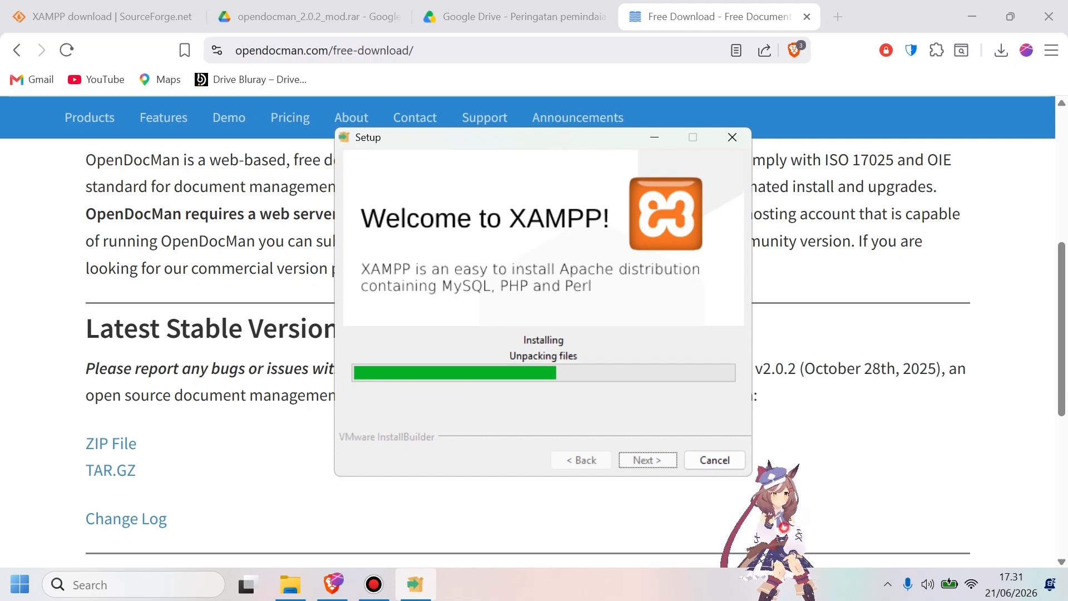
pyautogui.moveTo(780, 517); pyautogui.dragTo(623, 108)
pyautogui.moveTo(584, 137); pyautogui.dragTo(614, 178)
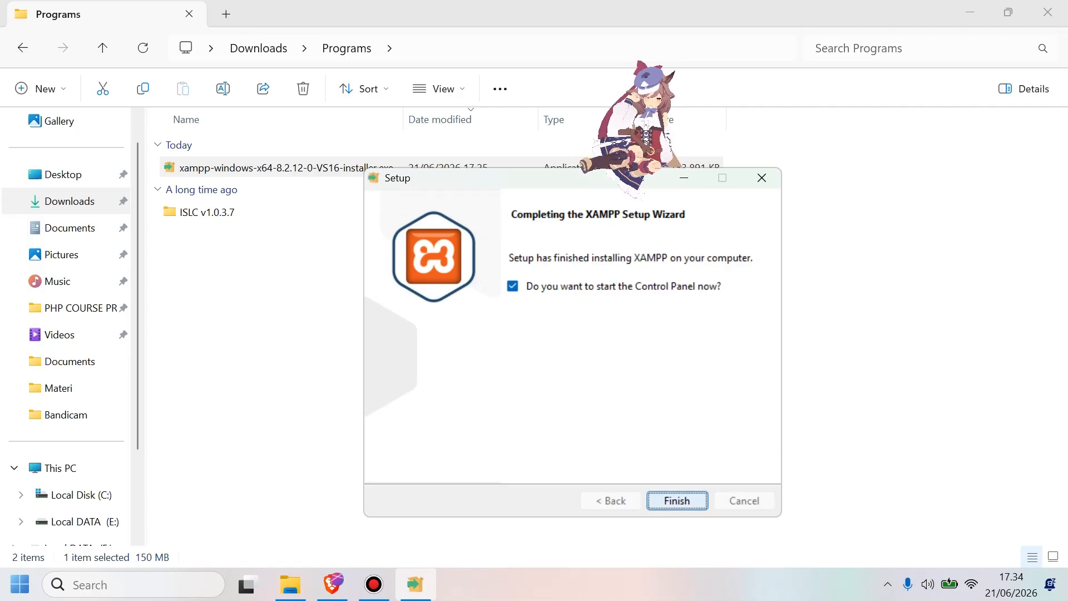
pyautogui.press('Return')
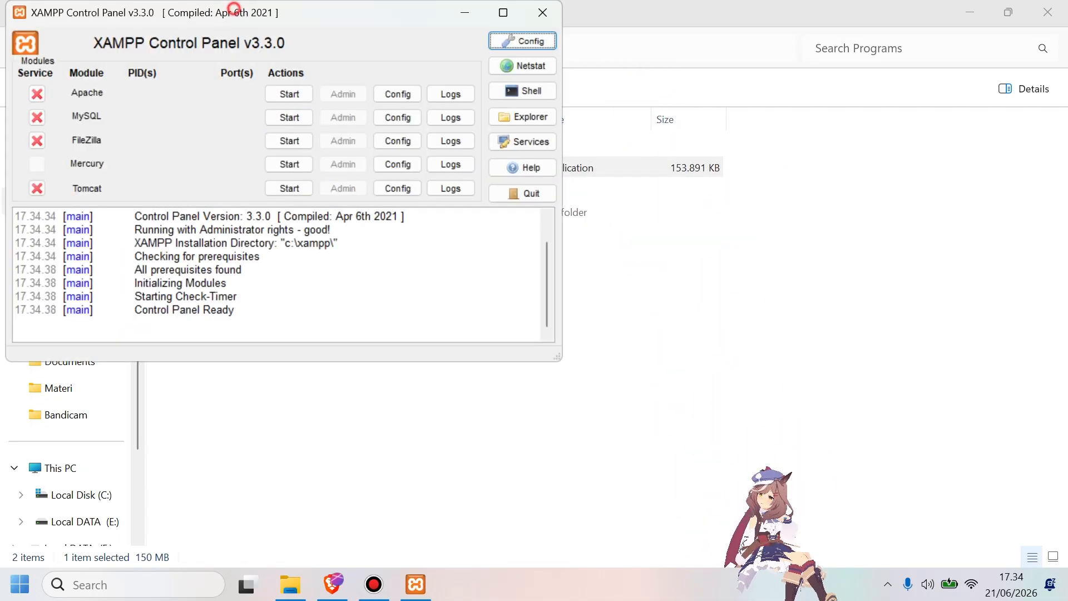
pyautogui.moveTo(231, 7); pyautogui.dragTo(438, 100)
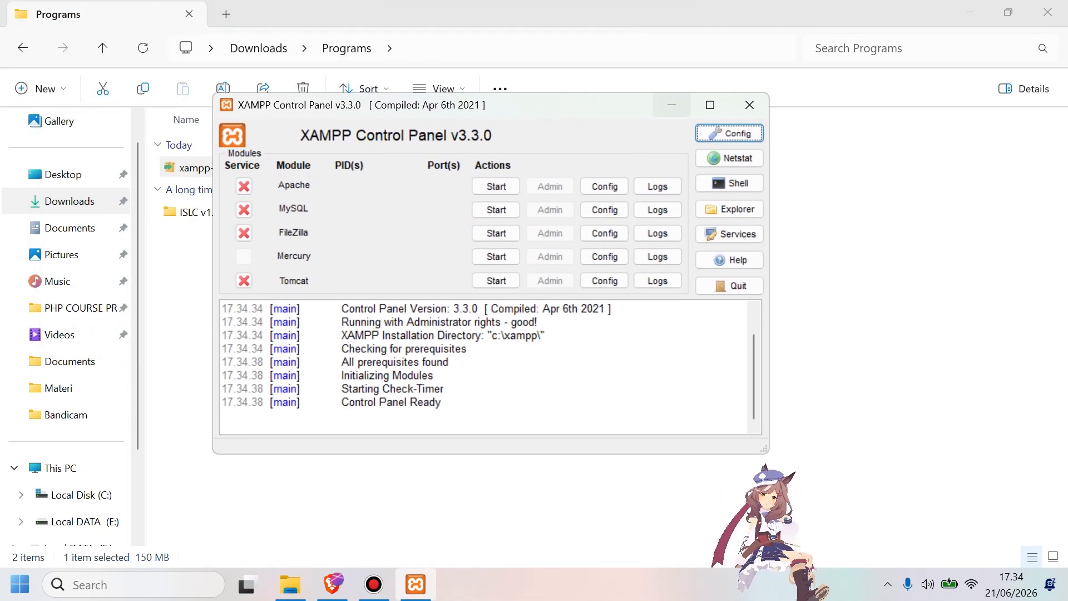
pyautogui.click(672, 105)
# Open the WinRAR extraction options for opendocman_2.0.2_mod.rar in the Downloads folder.
pyautogui.click(103, 47)
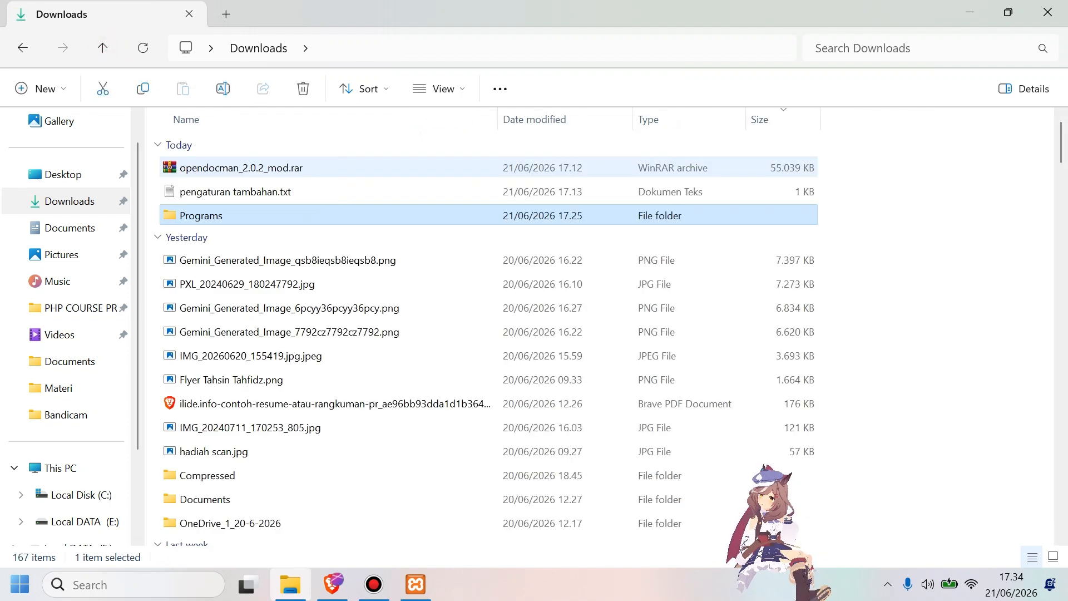
pyautogui.click(298, 170)
pyautogui.rightClick(298, 170)
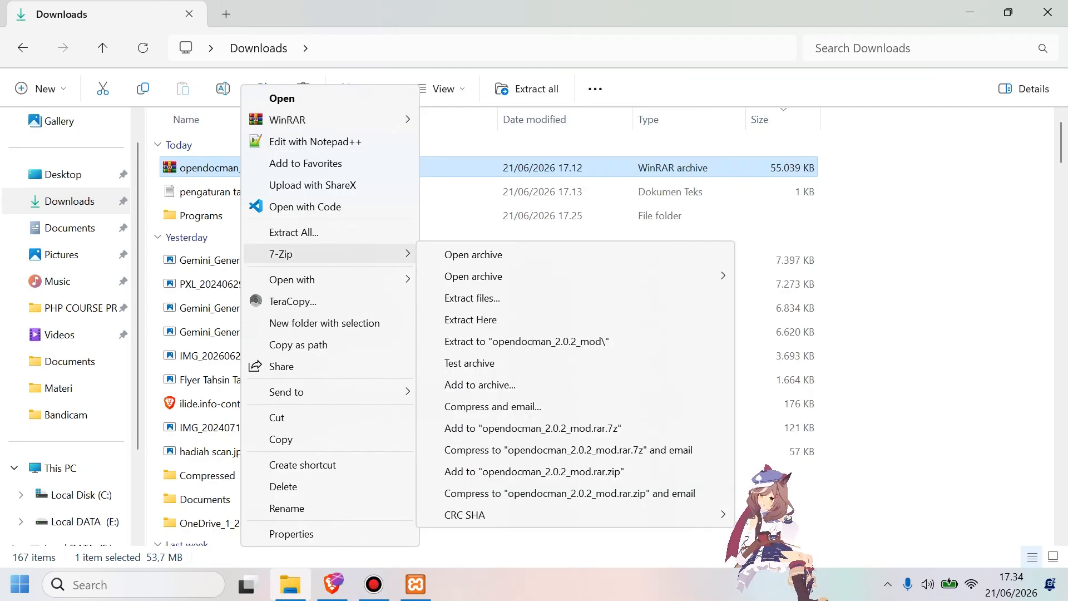
pyautogui.moveTo(328, 119)
pyautogui.click(472, 146)
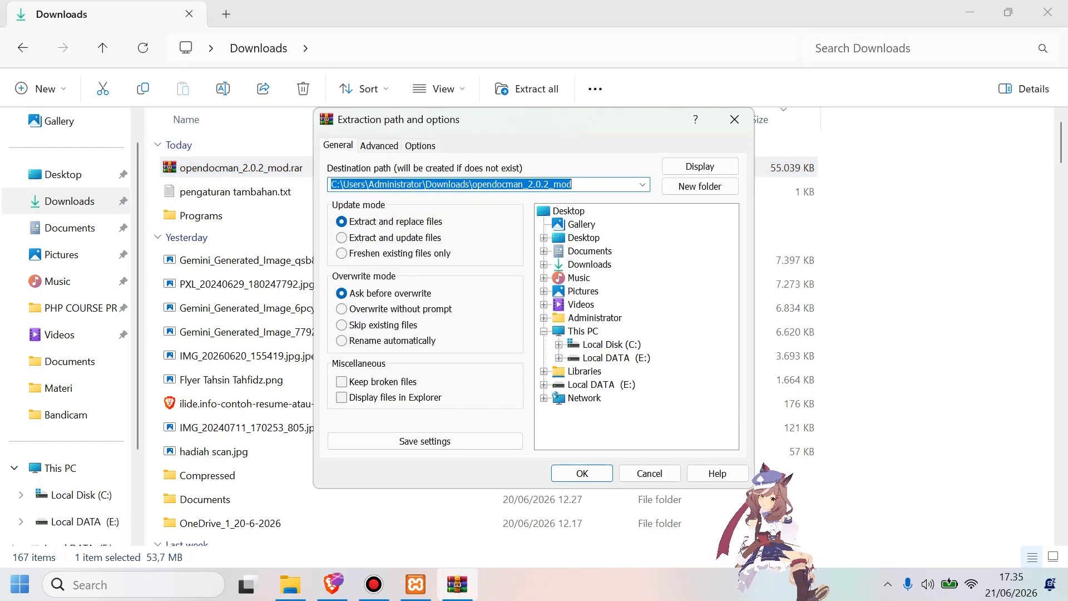
# Set the extraction destination to C:\xampp\htdocs and extract the archive there.
pyautogui.click(605, 343)
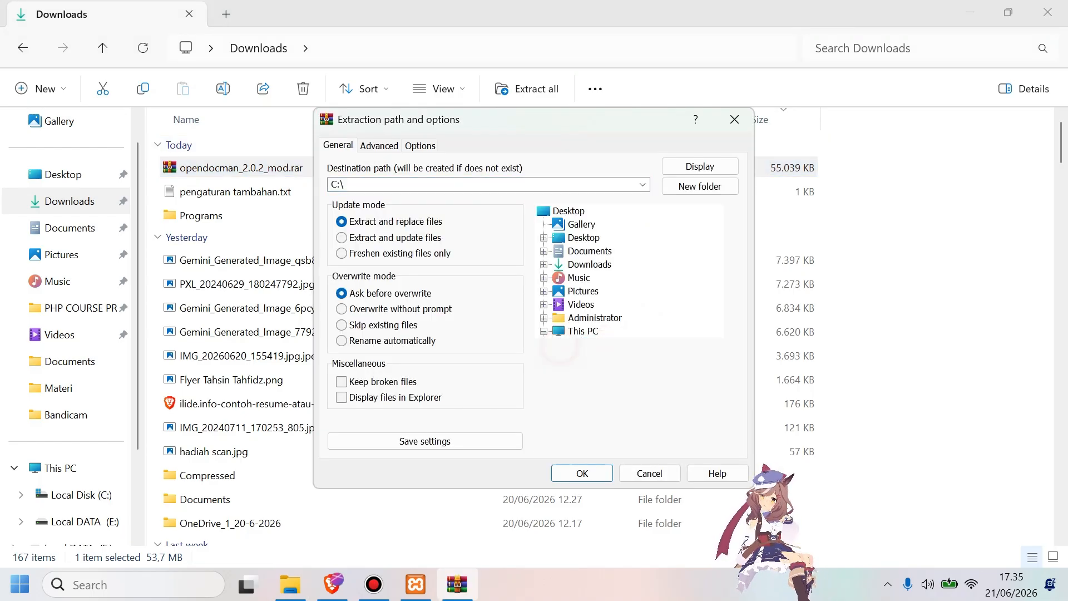
pyautogui.click(559, 344)
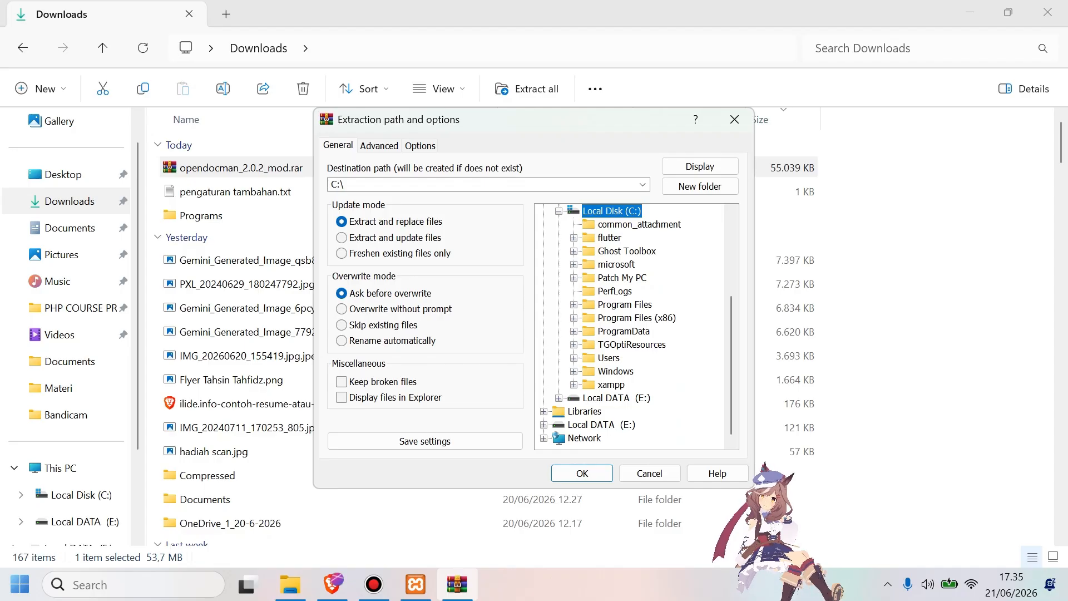
pyautogui.click(574, 384)
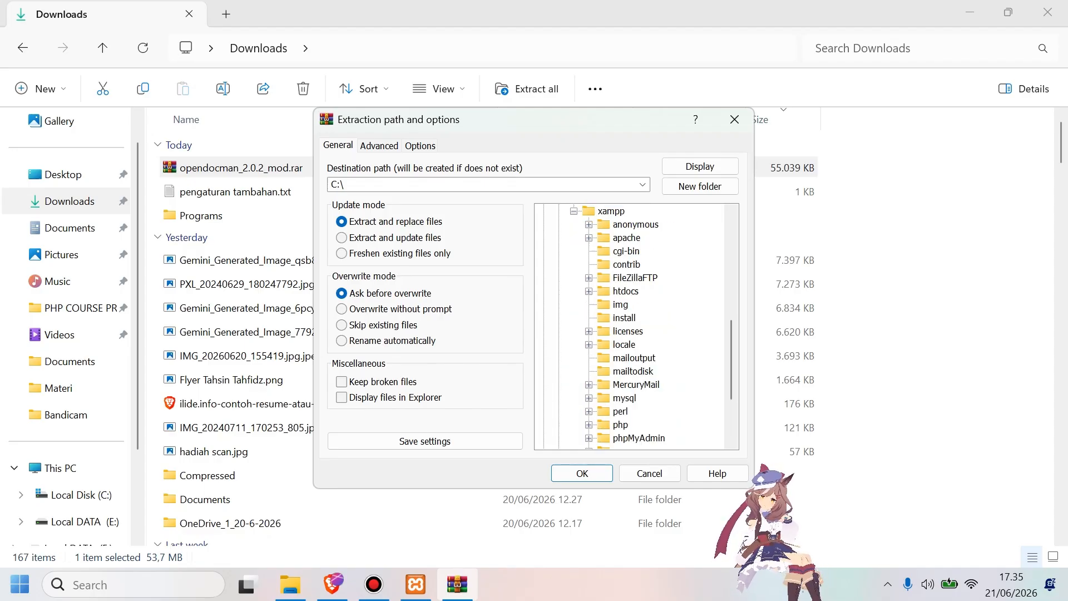
pyautogui.scroll(-2, 635, 326)
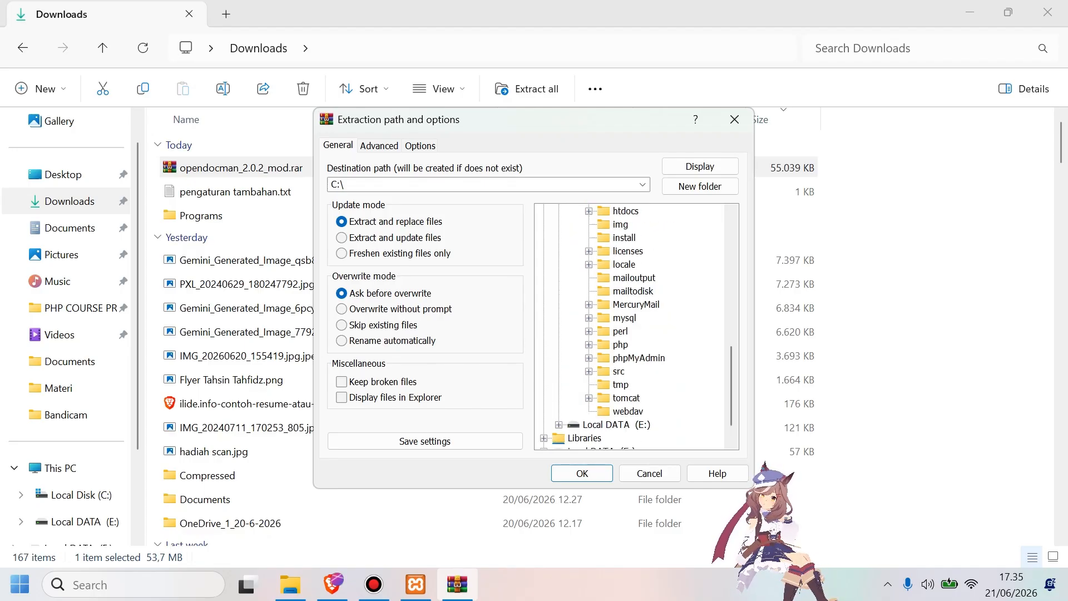
pyautogui.click(588, 211)
pyautogui.click(625, 210)
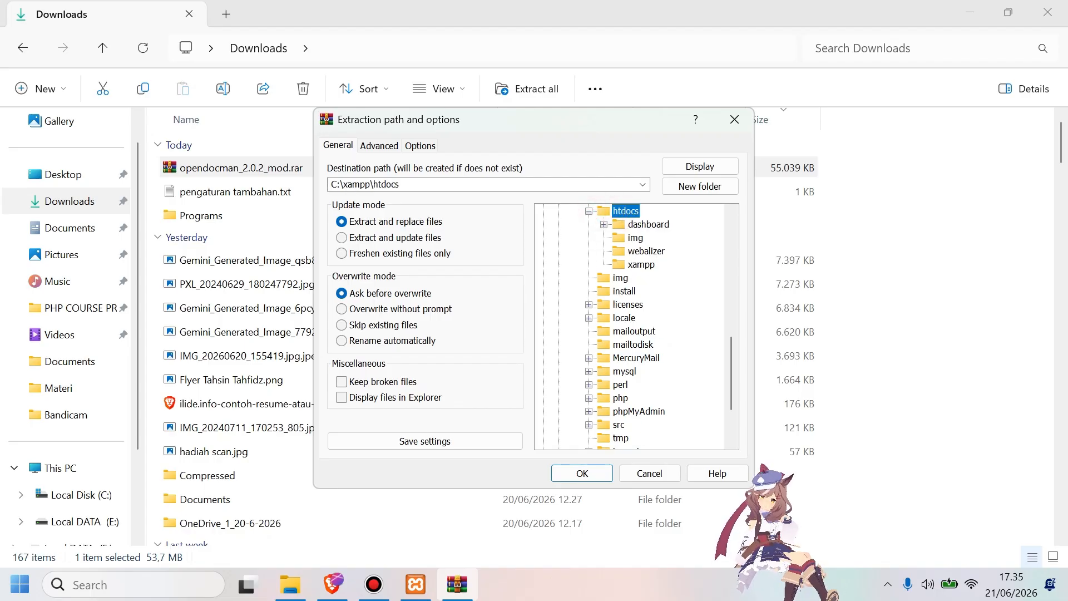
pyautogui.click(582, 473)
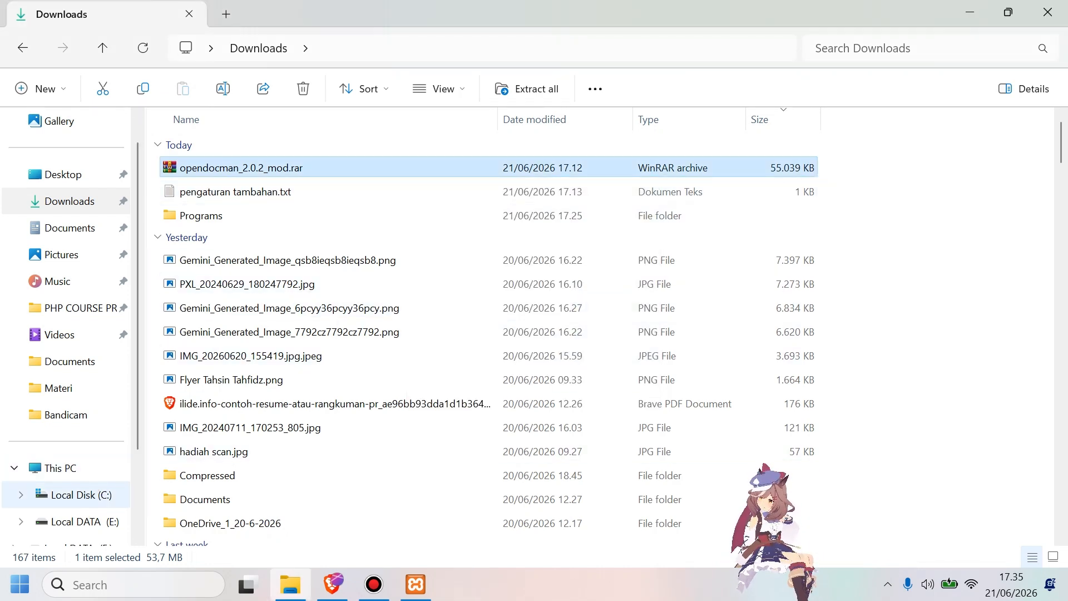
# Open C:\xampp\htdocs in File Explorer and check for the extracted opendocman folder.
pyautogui.click(81, 495)
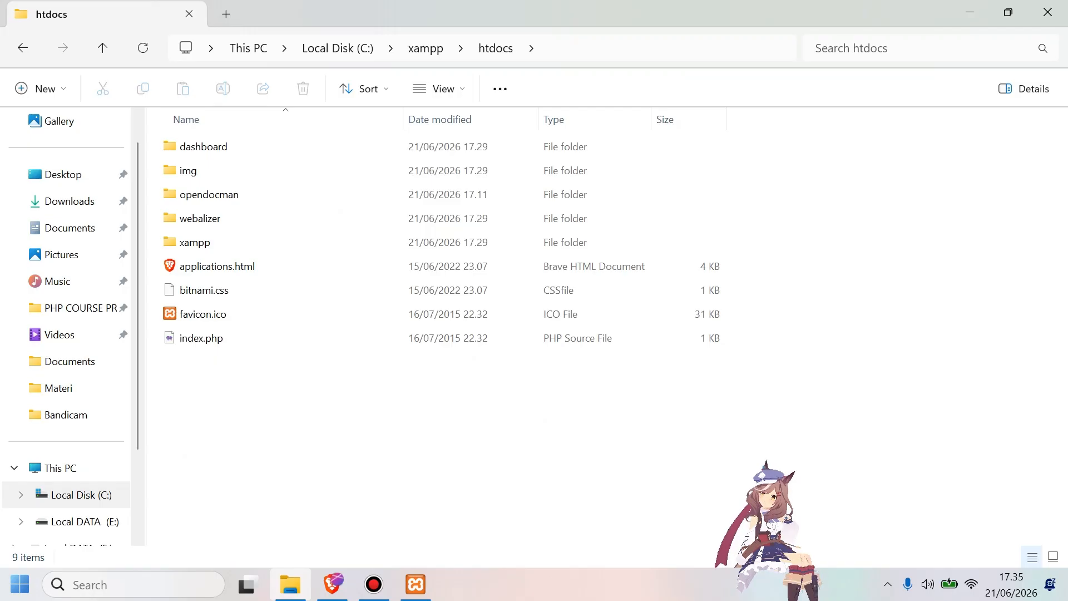
pyautogui.click(222, 195)
pyautogui.click(411, 397)
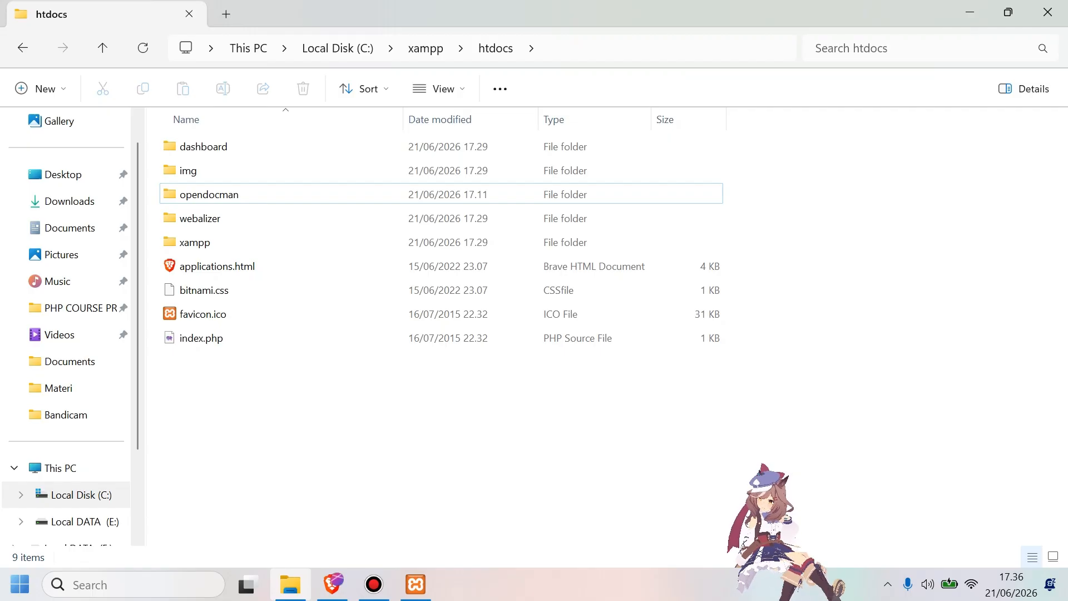
# Switch to the browser and go to localhost/opendocman/ in a new tab, checking the folder name in htdocs.
pyautogui.click(332, 584)
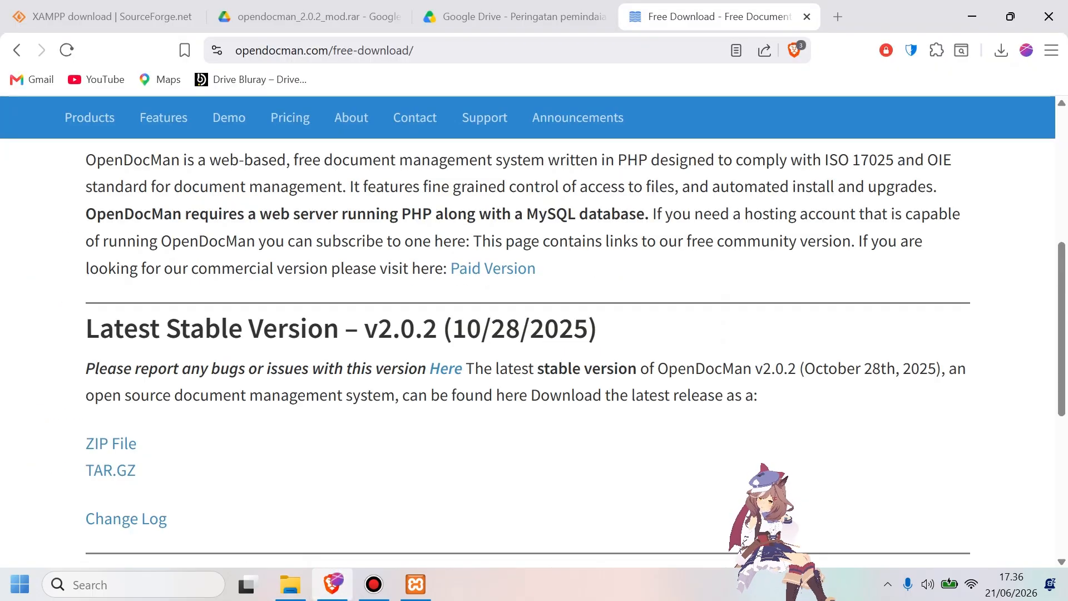
pyautogui.click(838, 17)
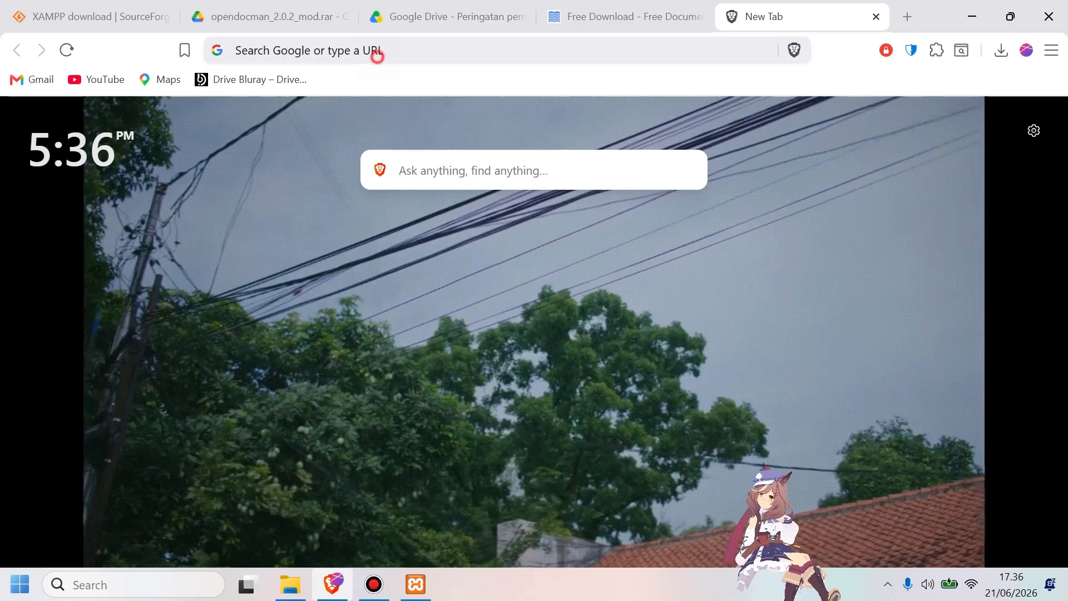
pyautogui.click(374, 52)
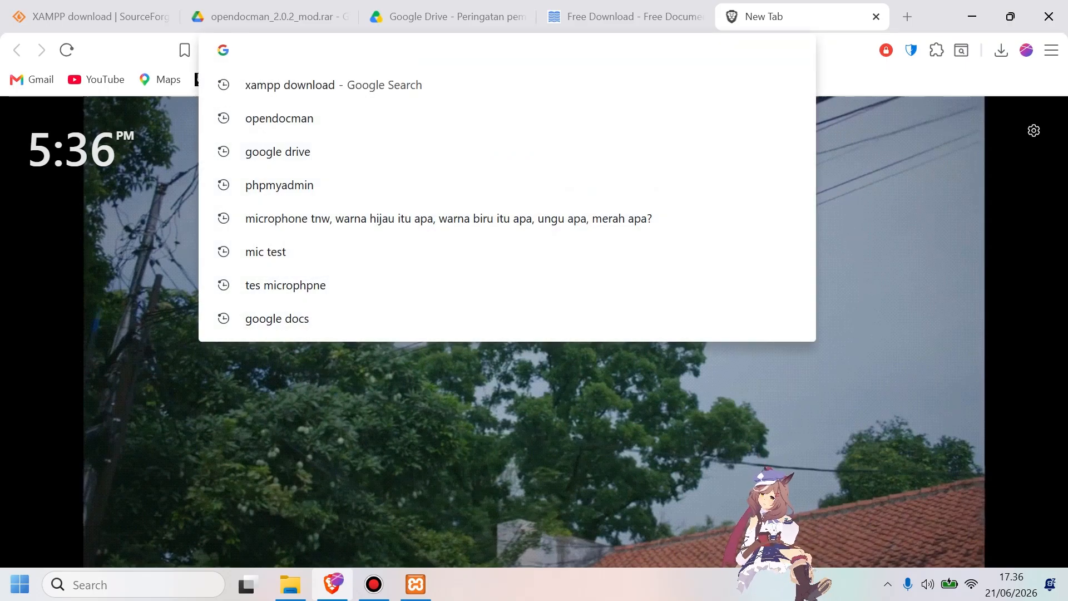
pyautogui.write('localhost/opendocman')
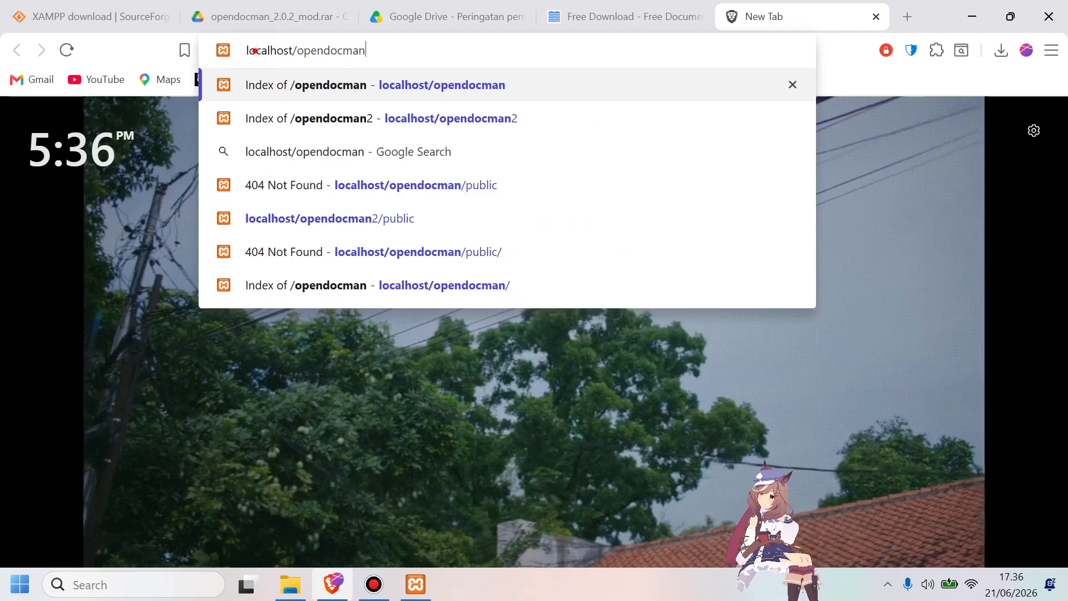
pyautogui.moveTo(255, 51); pyautogui.dragTo(297, 51)
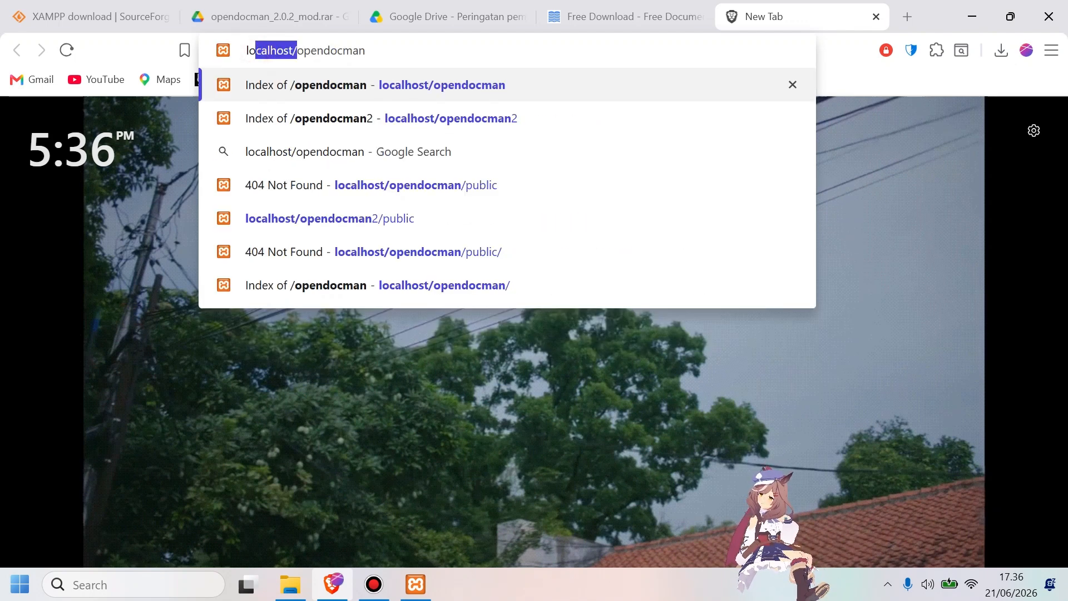
pyautogui.click(290, 584)
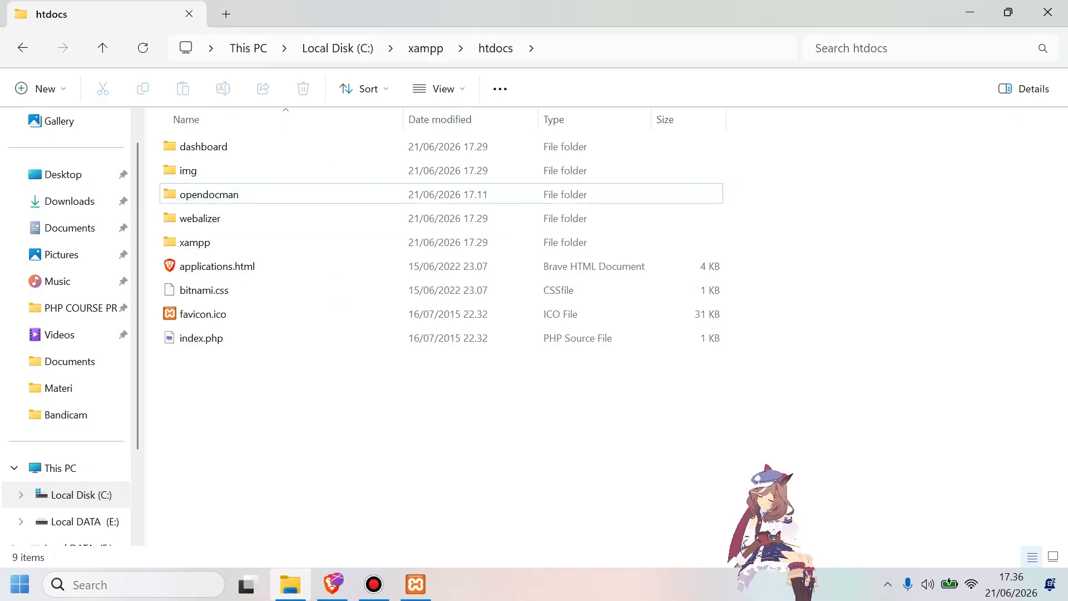
pyautogui.click(332, 584)
pyautogui.click(388, 55)
pyautogui.write('/opendocman')
pyautogui.press('Return')
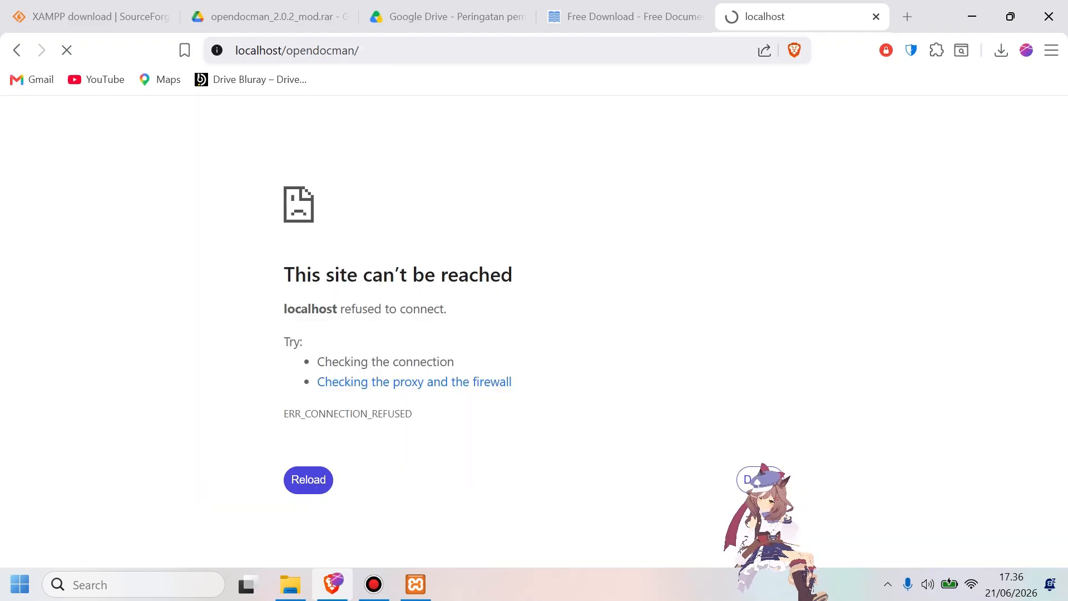
# Start the Apache module in the XAMPP Control Panel and load localhost/opendocman/ again in the browser.
pyautogui.click(415, 584)
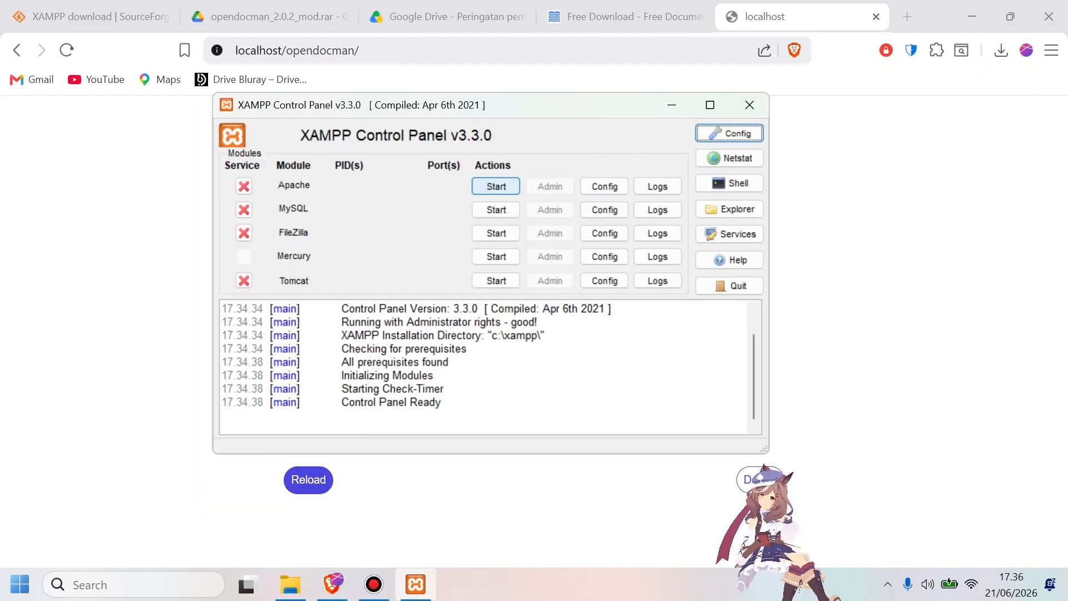
pyautogui.click(496, 186)
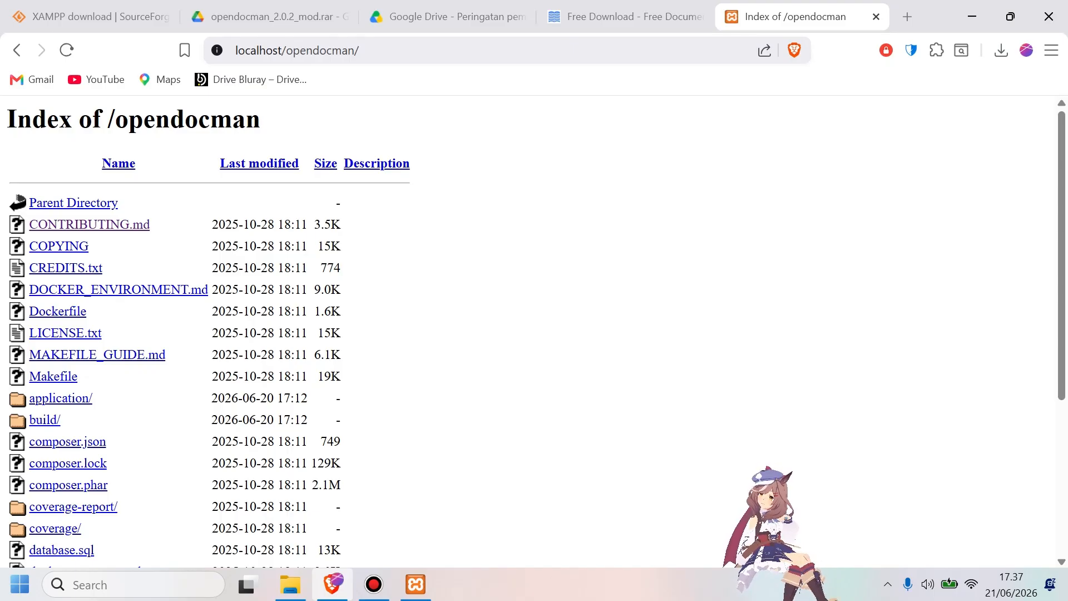
# Look through the directory listing of localhost/opendocman/ down to the public folder.
pyautogui.scroll(-5, 534, 328)
pyautogui.scroll(5, 534, 328)
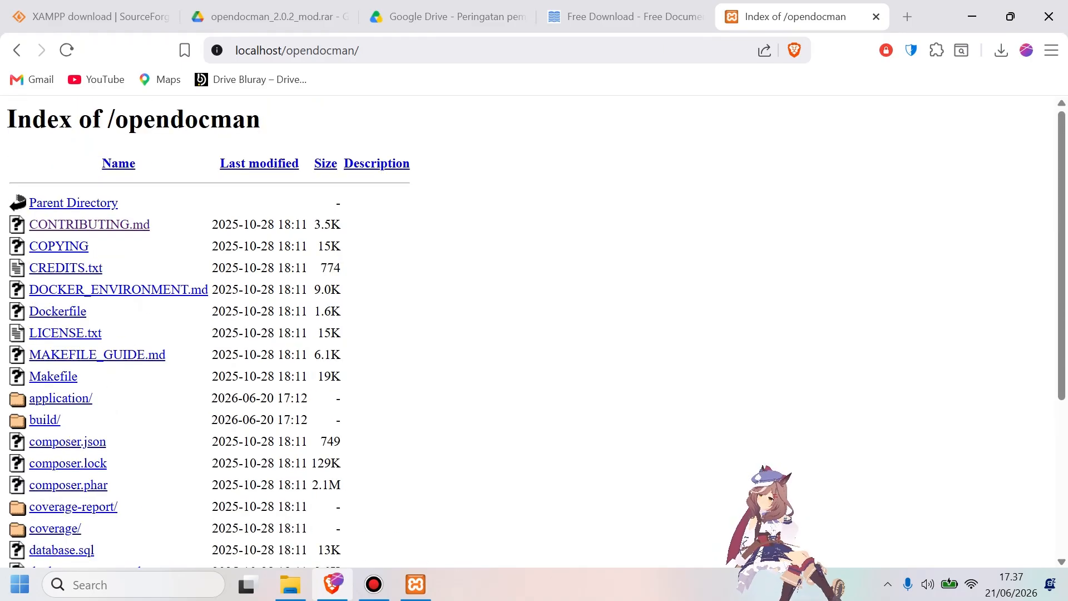
pyautogui.scroll(-1, 534, 328)
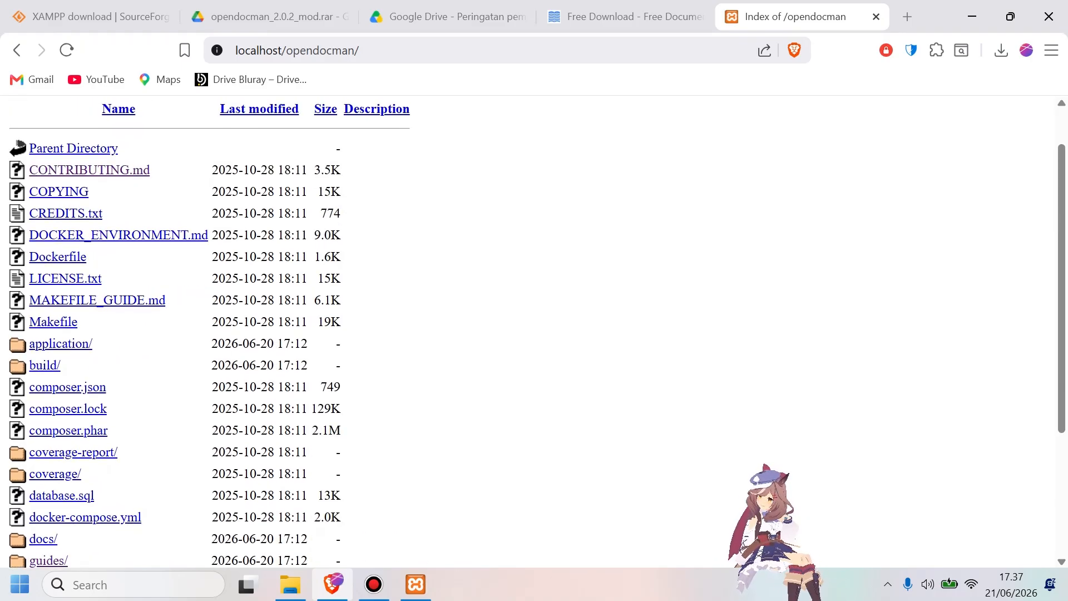
pyautogui.scroll(-1, 534, 328)
pyautogui.scroll(2, 534, 328)
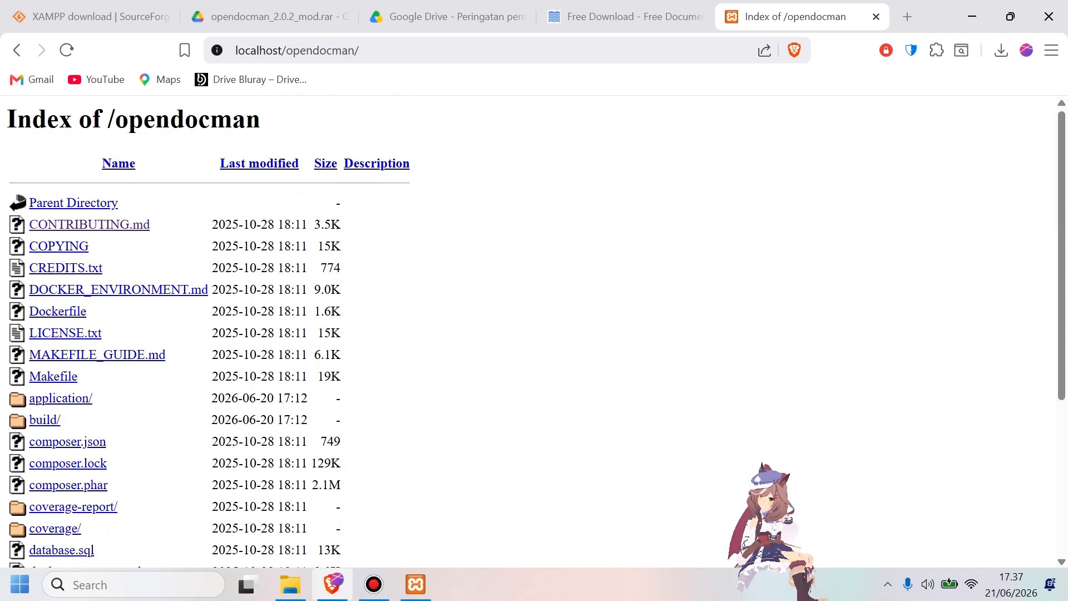
pyautogui.scroll(-3, 534, 328)
pyautogui.scroll(-2, 534, 328)
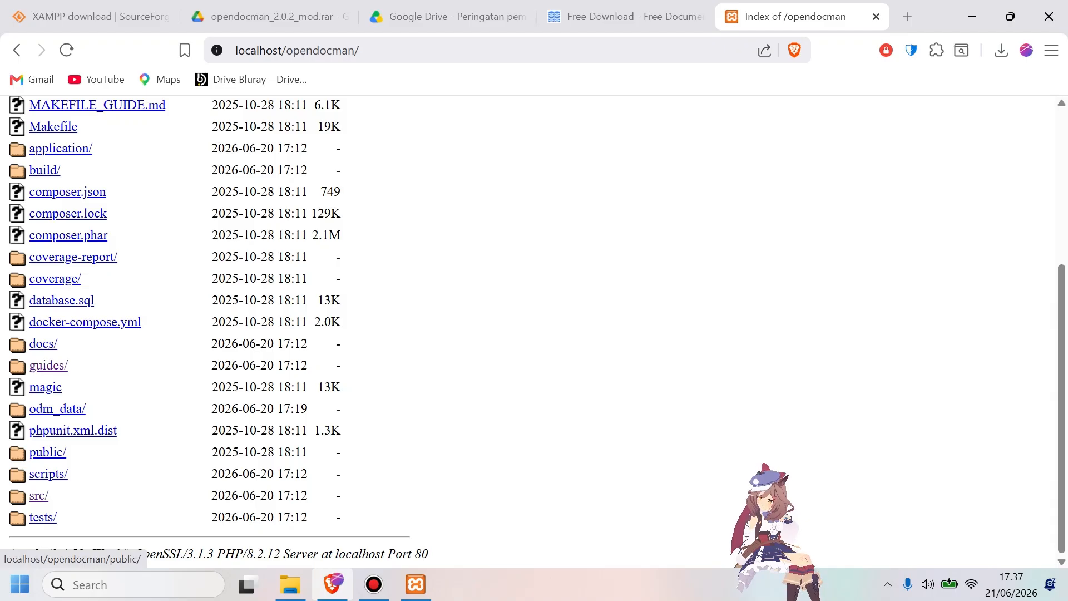
# Load the address localhost/opendocman/public in the current browser tab.
pyautogui.click(394, 51)
pyautogui.write('public')
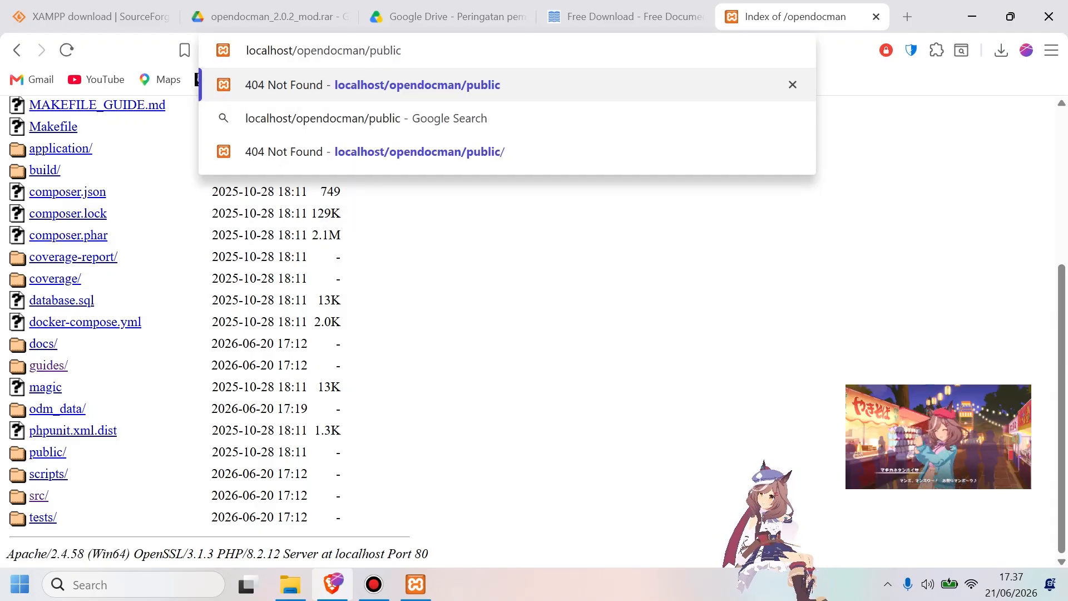
pyautogui.press('Return')
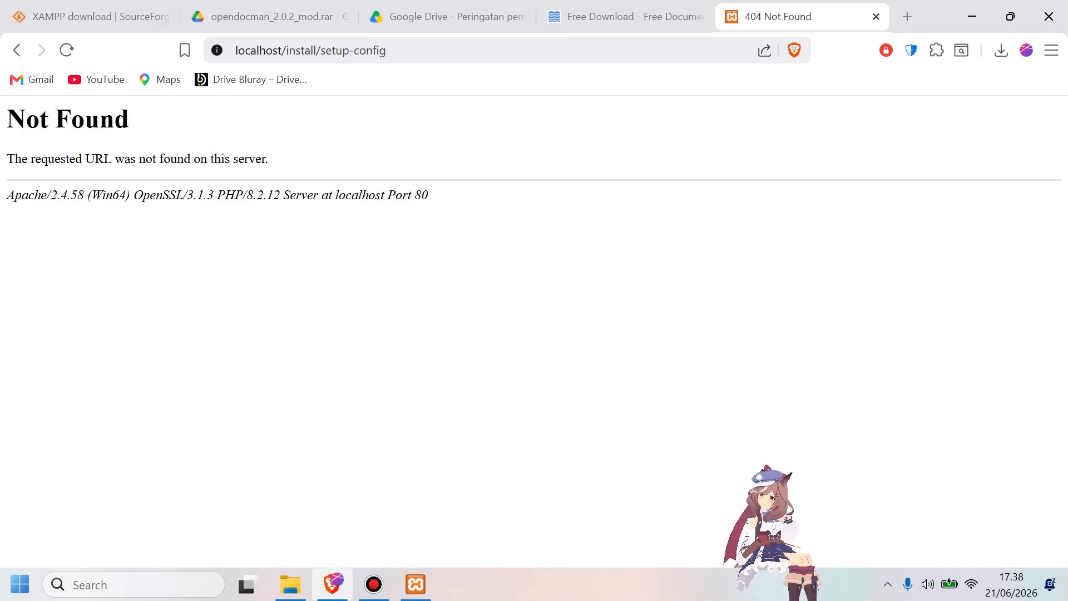
# Open the copied Google Drive link to the file pengaturan tambahan.txt in a new browser tab.
pyautogui.click(907, 17)
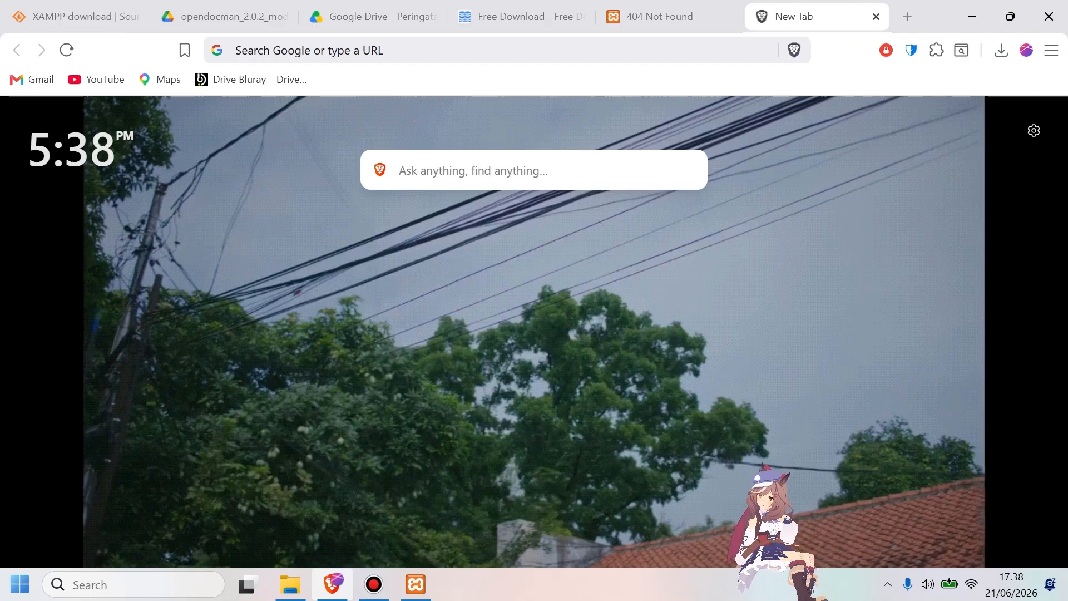
pyautogui.press('Return')
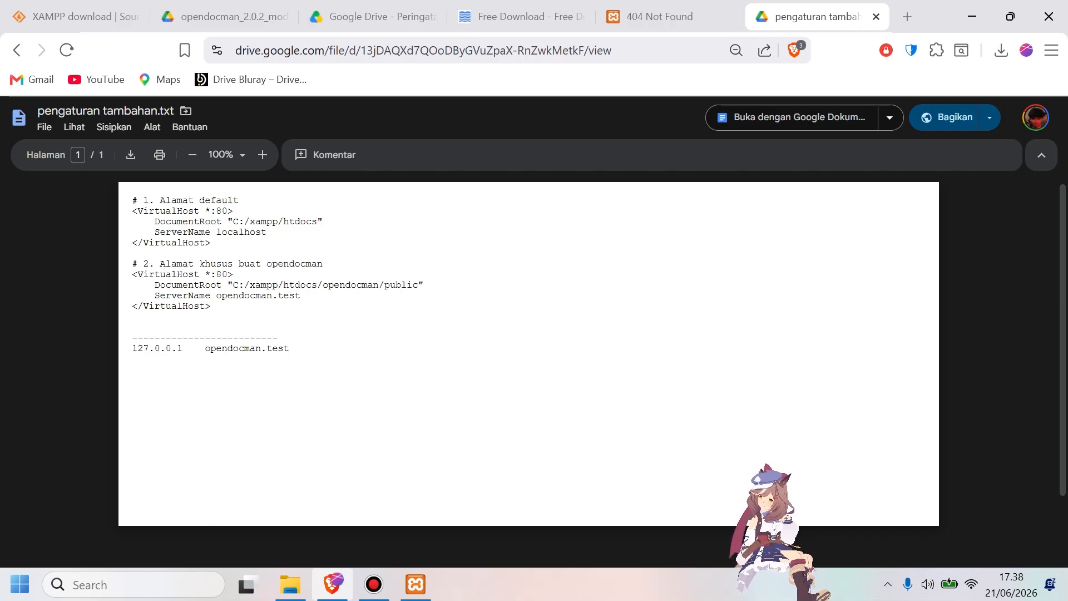
# Switch to File Explorer and go to the folder C:\xampp\apache\conf\extra.
pyautogui.hotkey('alt', 'Tab')
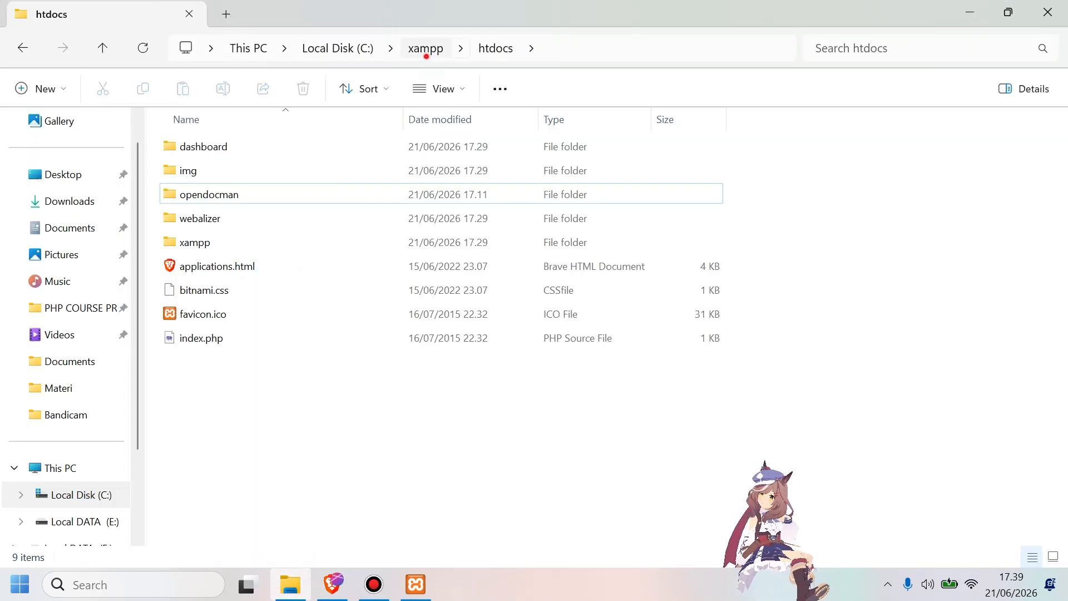
pyautogui.click(426, 52)
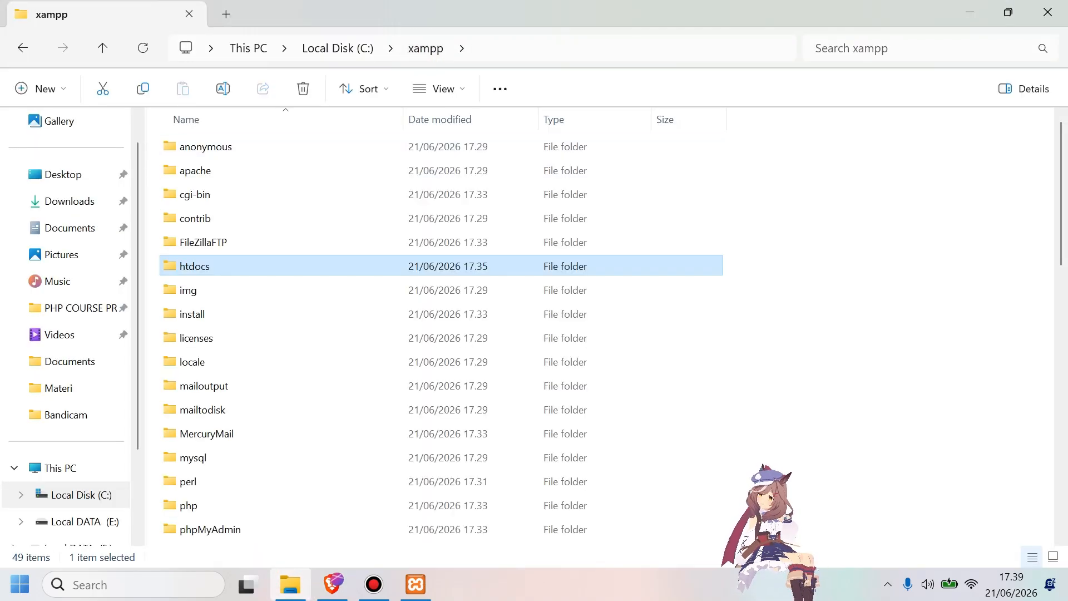
pyautogui.click(253, 170)
pyautogui.doubleClick(253, 170)
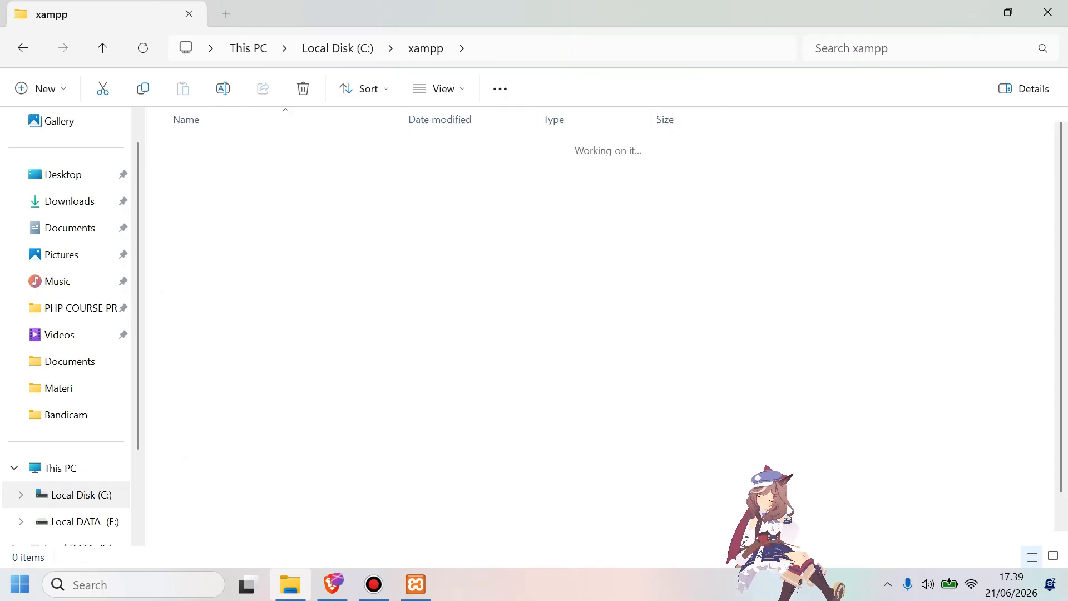
pyautogui.doubleClick(245, 170)
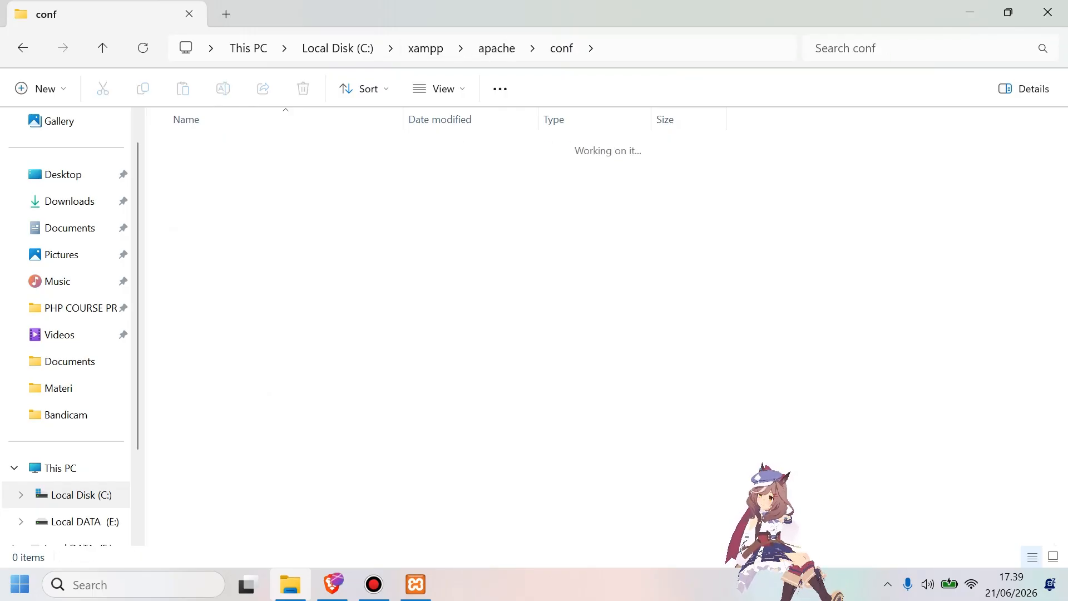
pyautogui.click(238, 146)
pyautogui.doubleClick(238, 146)
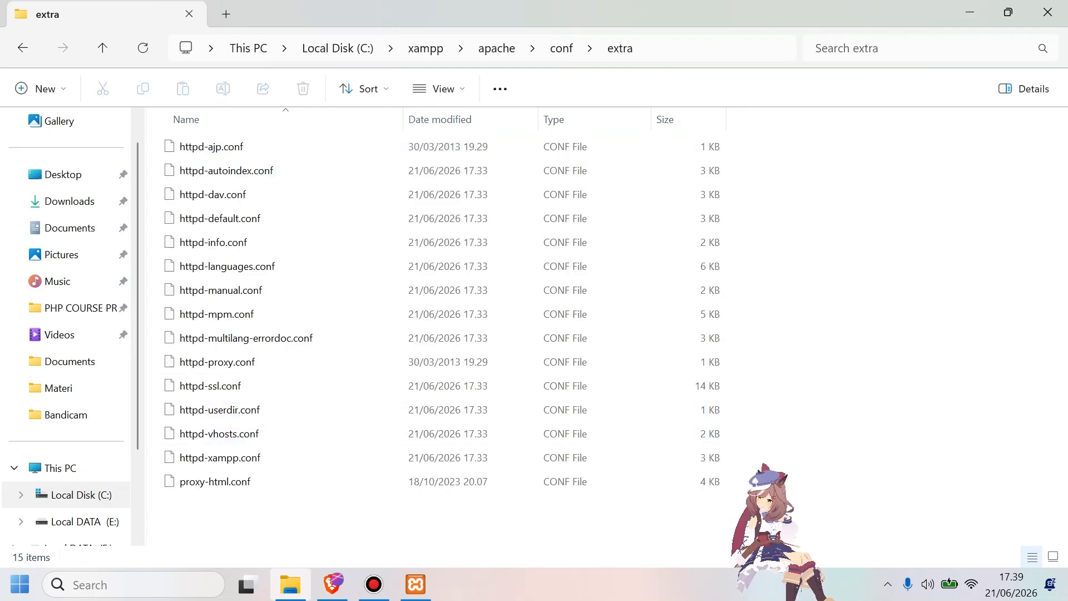
# Open httpd-vhosts.conf in a maximized Notepad window and add empty lines at the end of the file.
pyautogui.click(257, 435)
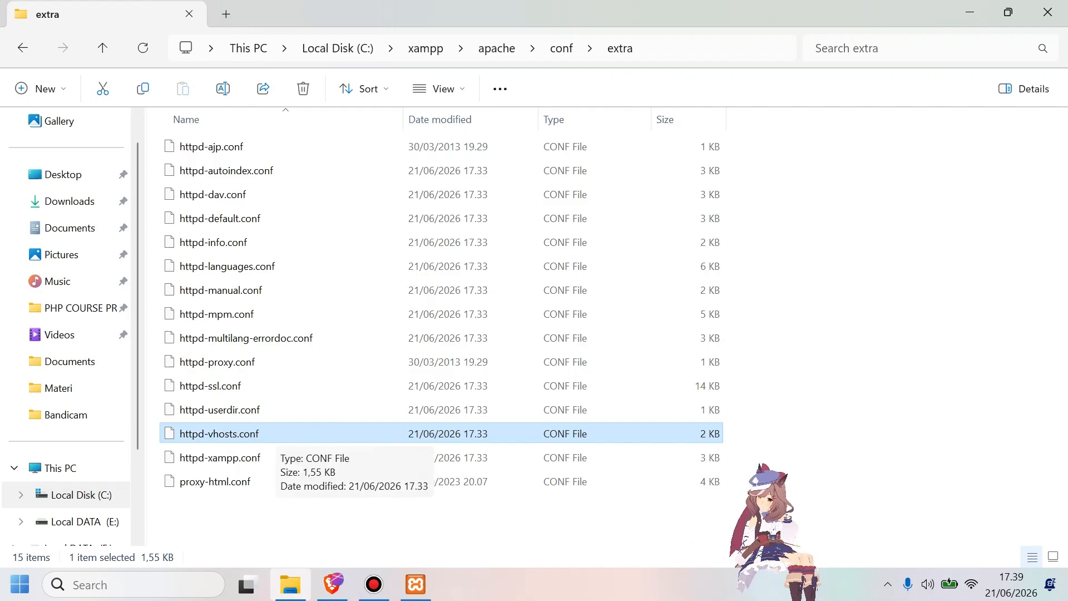
pyautogui.rightClick(275, 433)
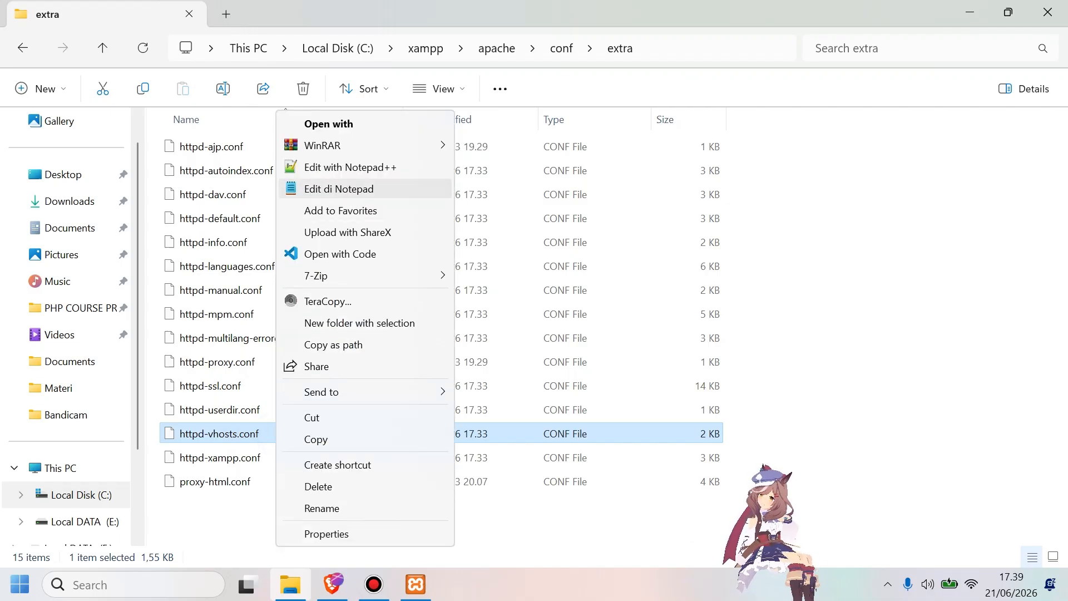
pyautogui.click(338, 188)
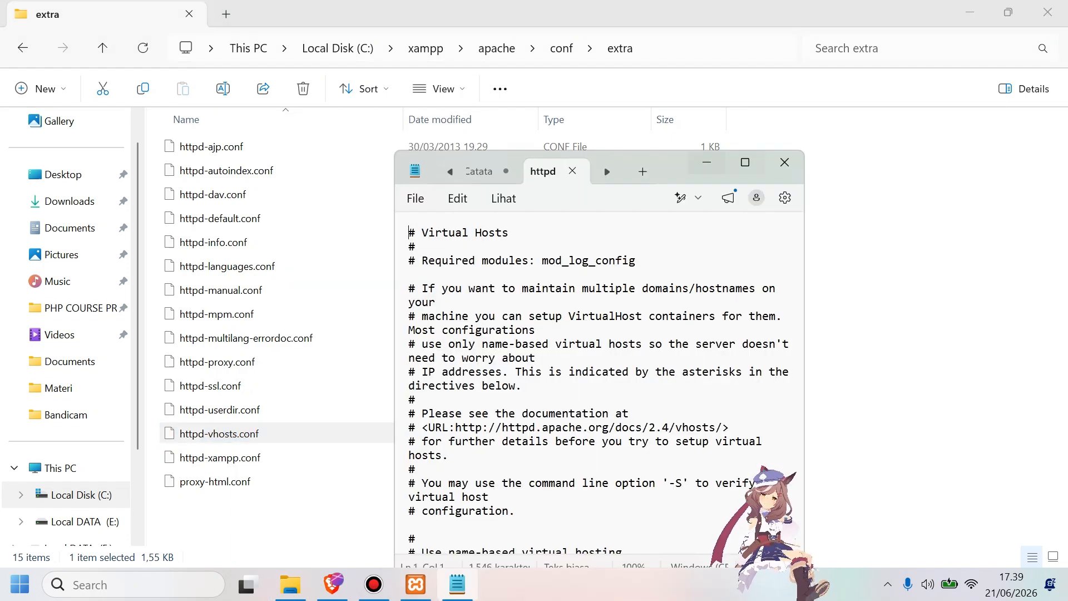
pyautogui.click(745, 162)
pyautogui.click(312, 465)
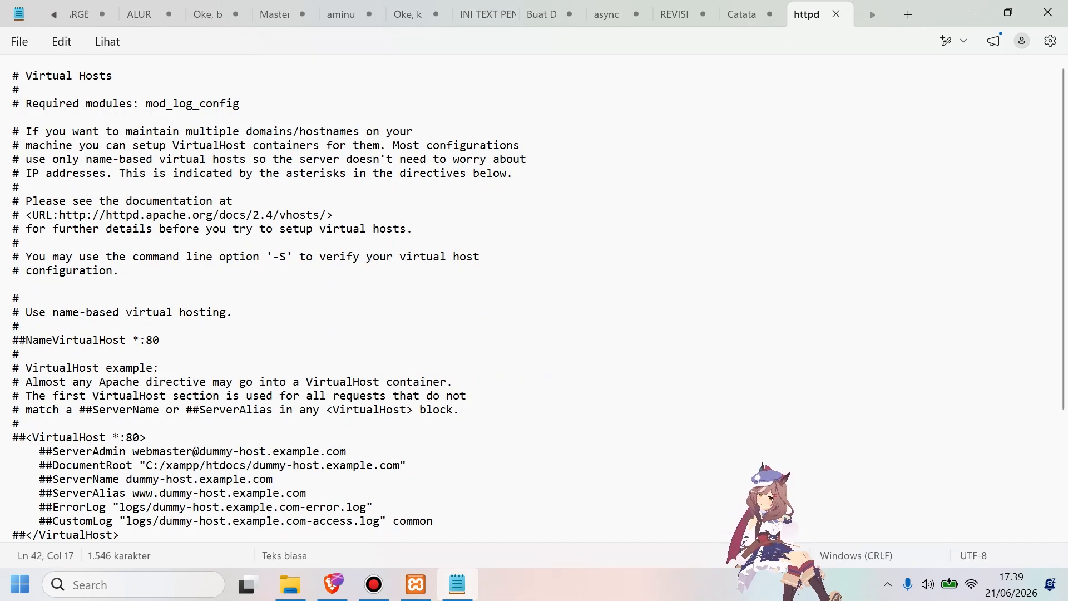
pyautogui.scroll(-5, 534, 295)
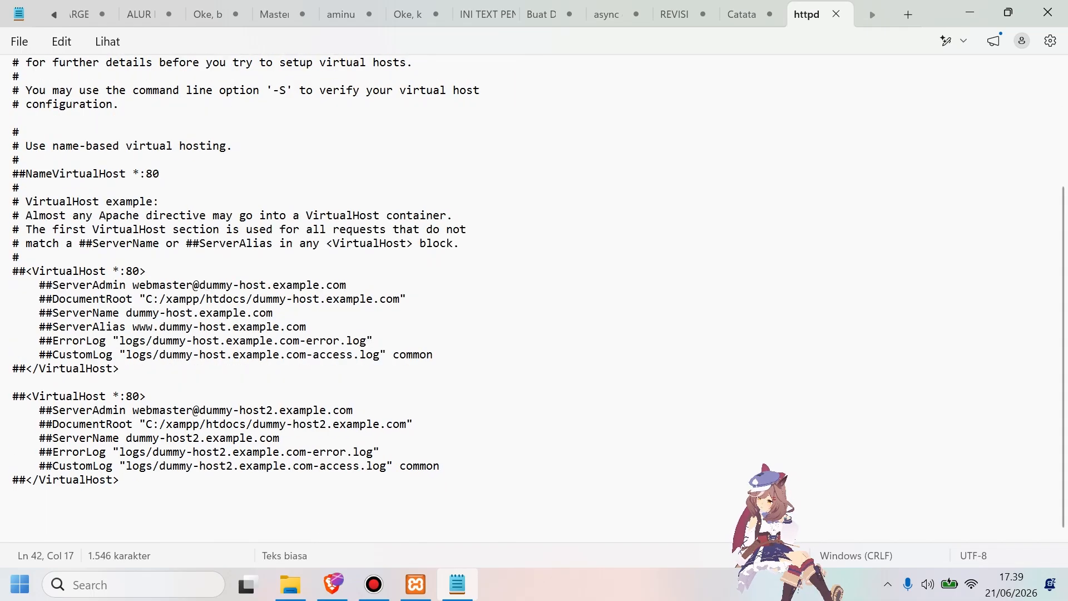
pyautogui.scroll(4, 534, 295)
pyautogui.scroll(-3, 534, 295)
pyautogui.press('Return')
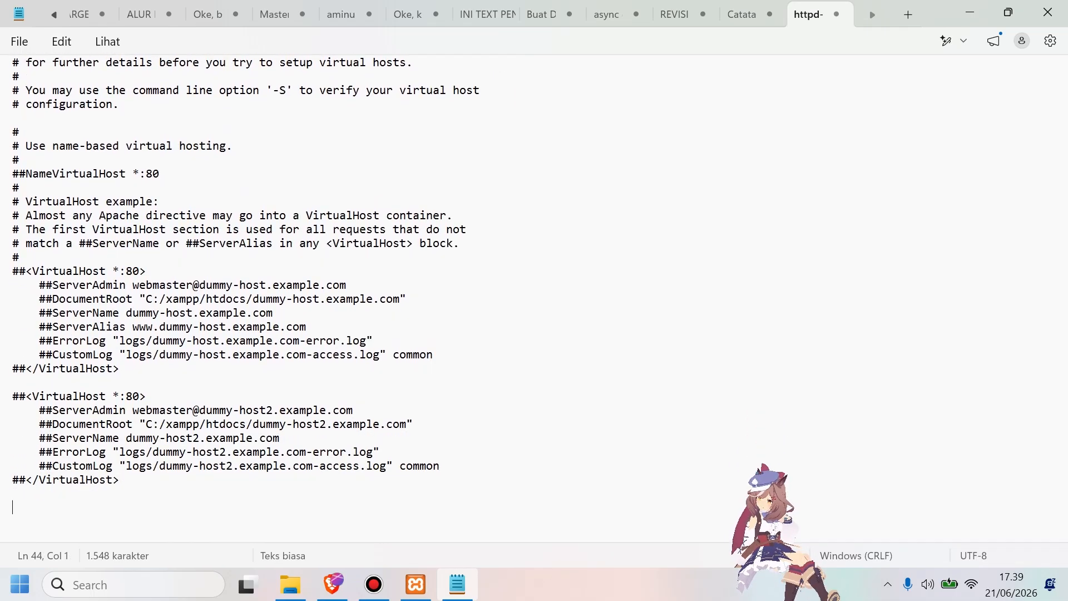
# Copy the localhost and opendocman.test VirtualHost blocks from pengaturan tambahan.txt, paste them at the end of httpd-vhosts.conf, and save the file.
pyautogui.hotkey('alt', 'Tab')
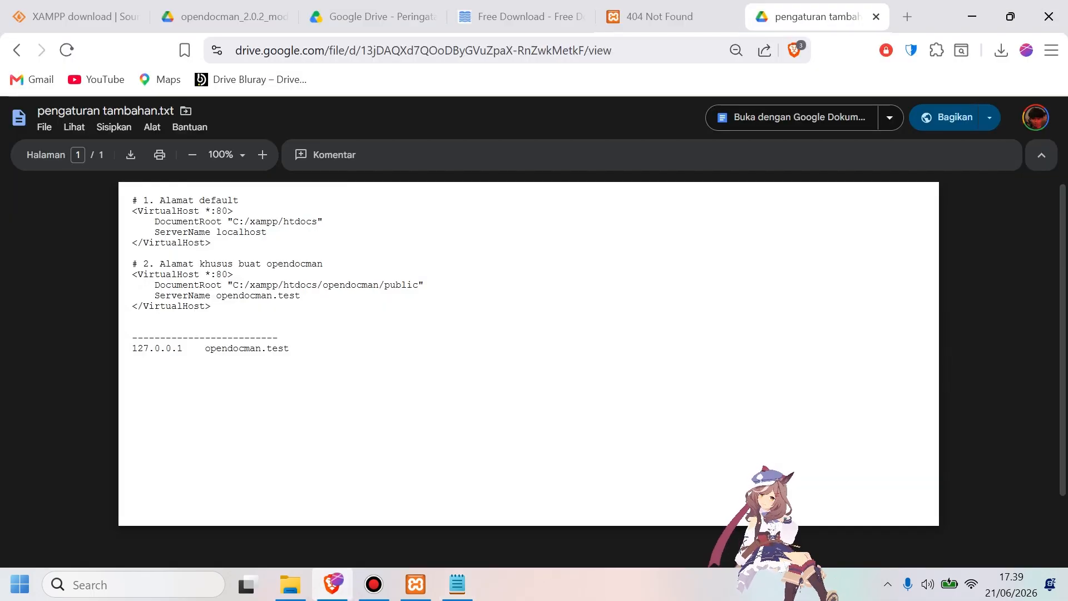
pyautogui.moveTo(211, 307); pyautogui.dragTo(161, 264)
pyautogui.click(132, 199)
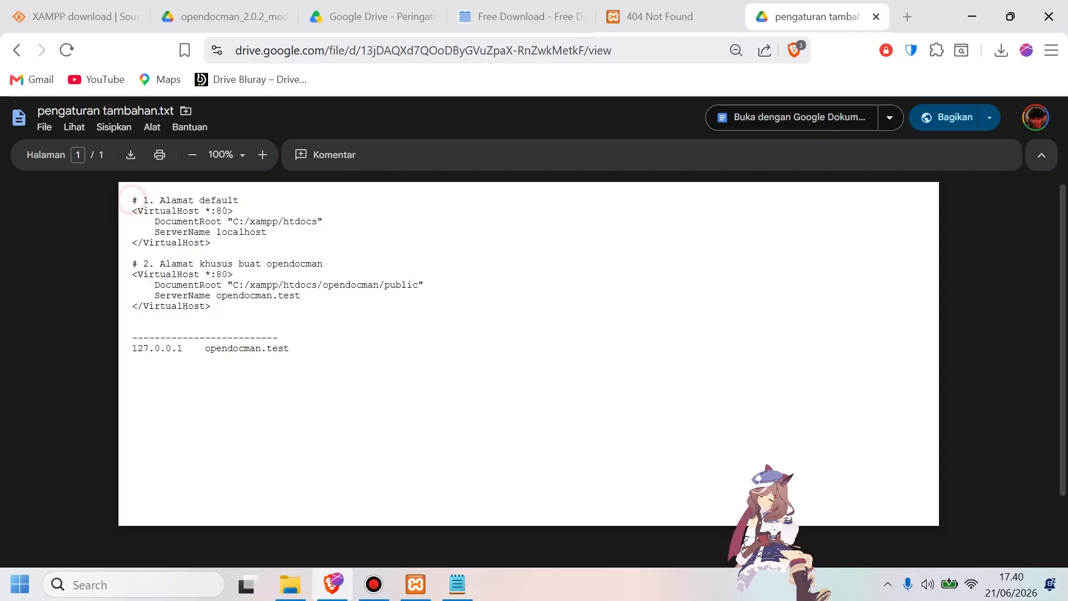
pyautogui.moveTo(132, 200); pyautogui.dragTo(211, 306)
pyautogui.hotkey('ctrl', 'c')
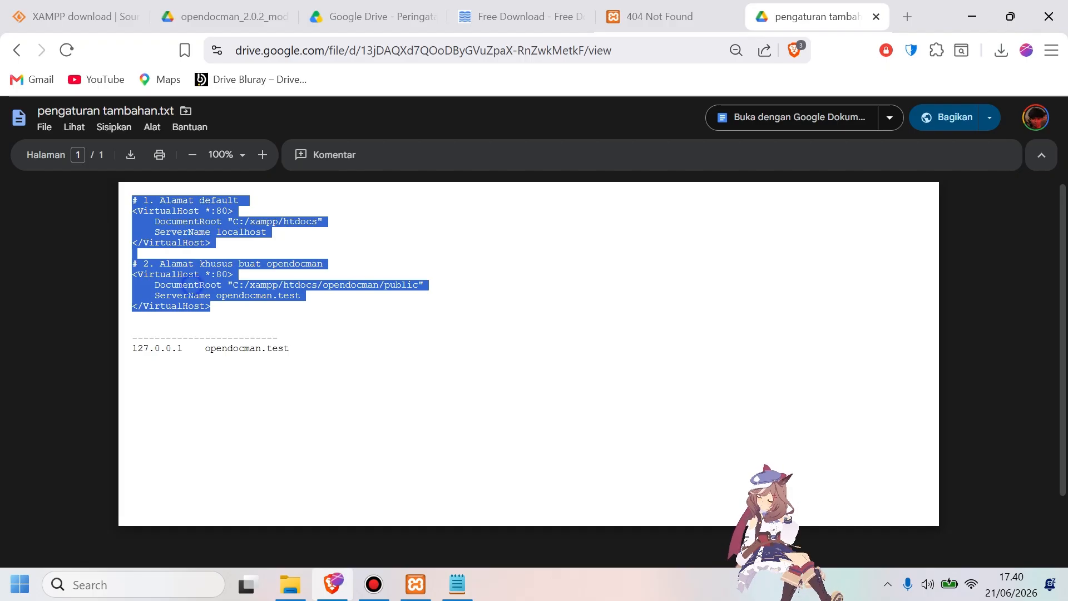
pyautogui.hotkey('alt', 'Tab')
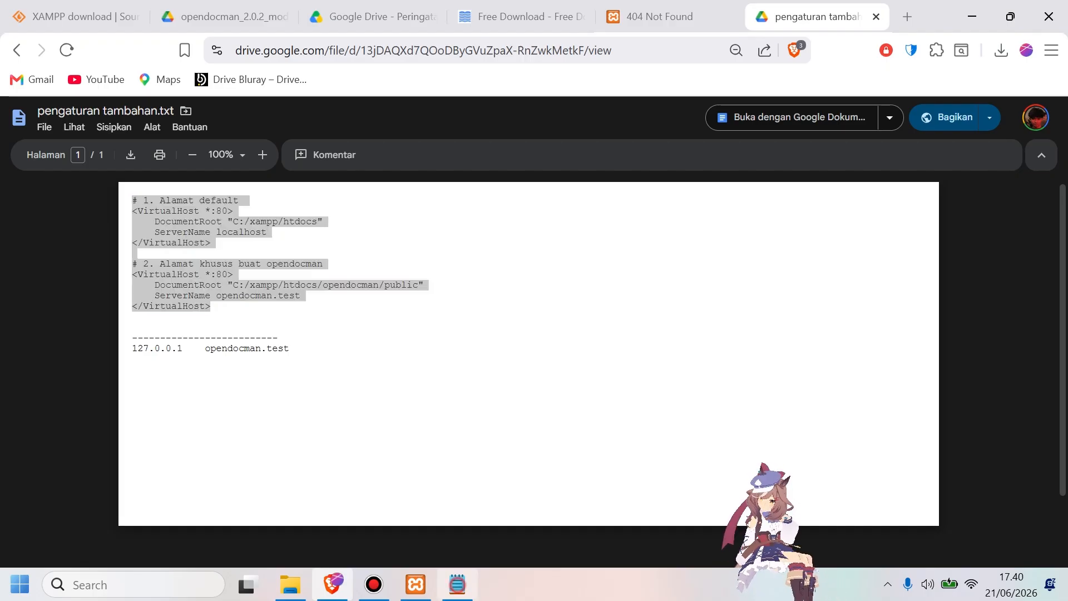
pyautogui.hotkey('ctrl', 'v')
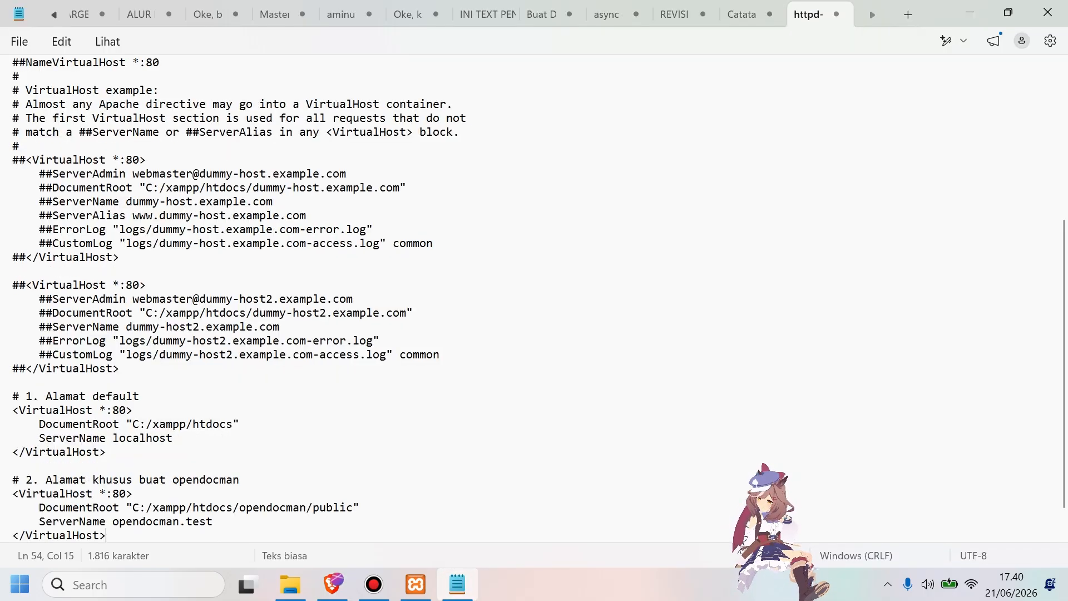
pyautogui.click(451, 341)
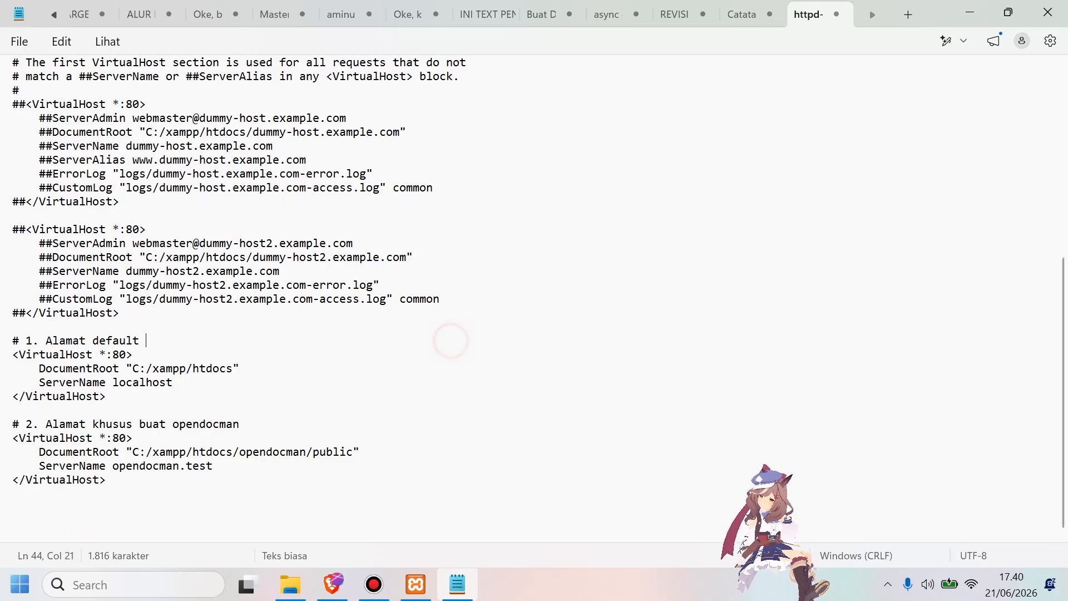
pyautogui.hotkey('ctrl', 's')
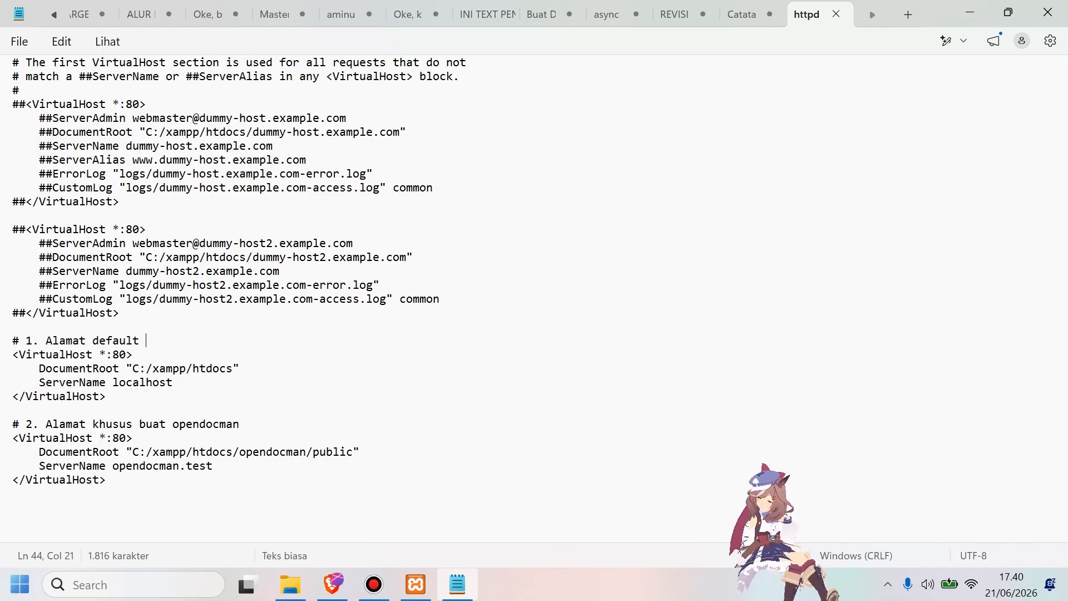
# Compare the opendocman DocumentRoot with the folder name in htdocs, review the ServerName in httpd-vhosts.conf, and minimize Notepad.
pyautogui.click(293, 451)
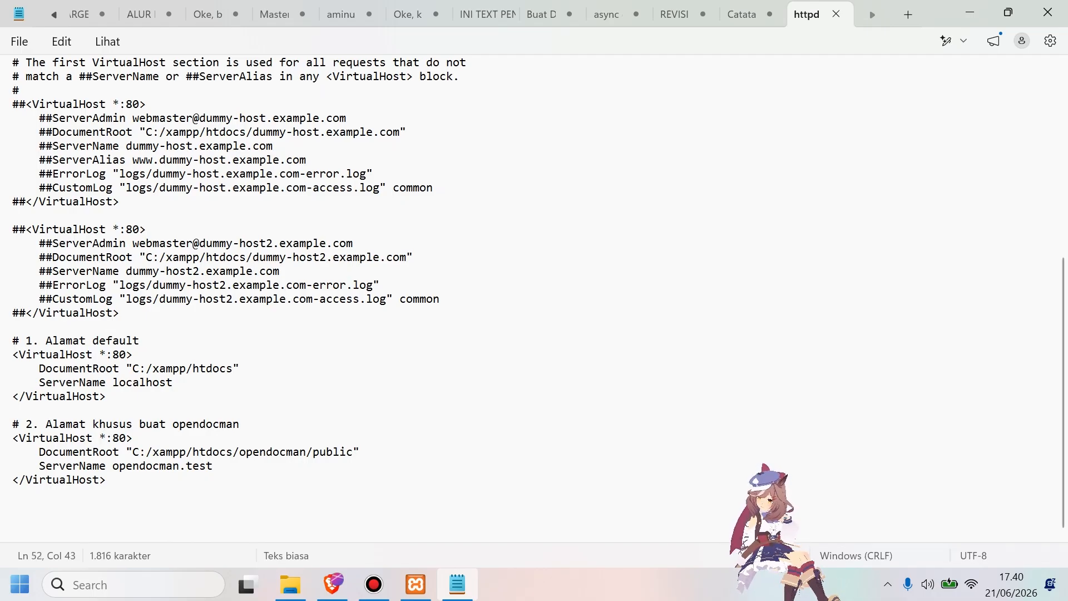
pyautogui.click(291, 584)
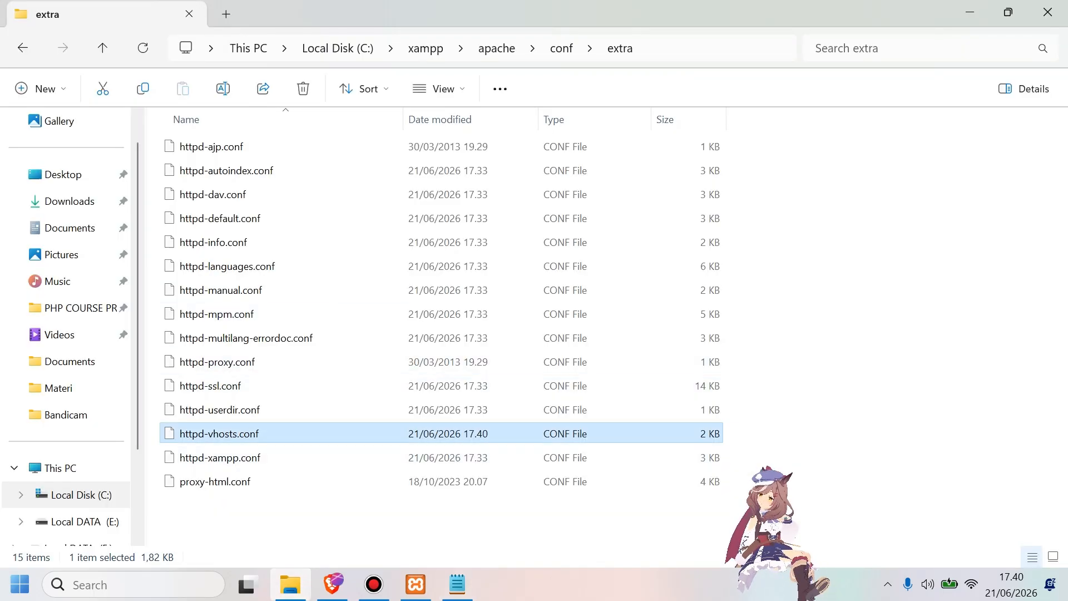
pyautogui.click(291, 584)
pyautogui.click(210, 195)
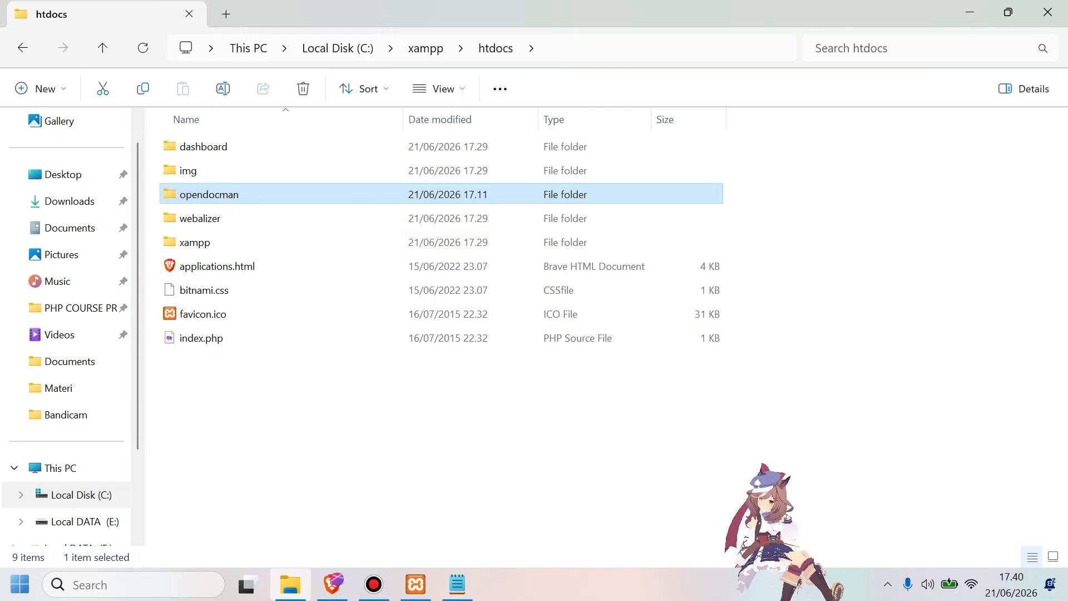
pyautogui.click(458, 584)
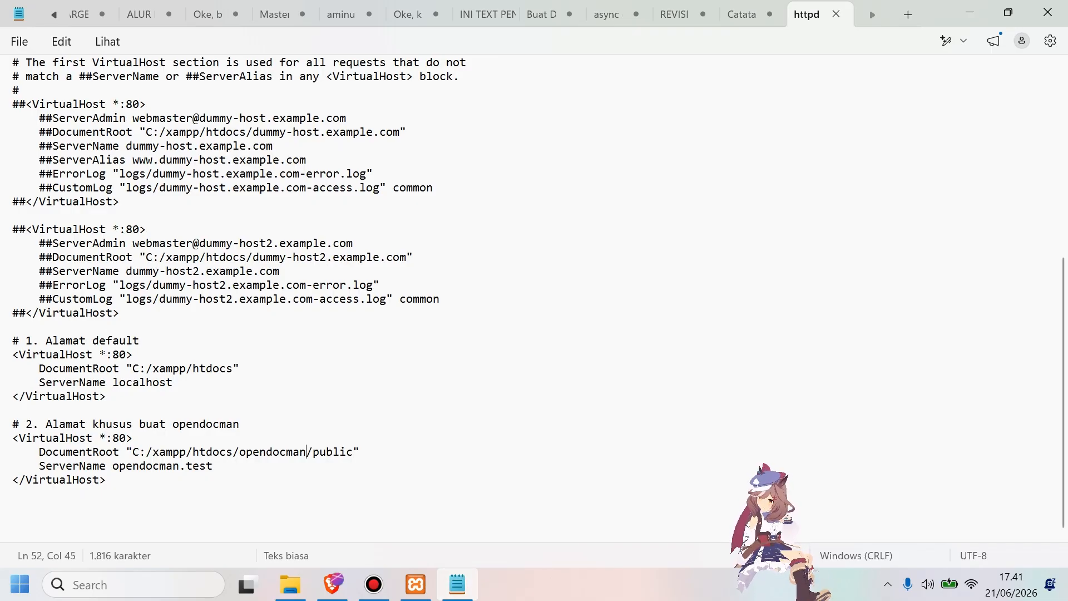
pyautogui.moveTo(132, 465); pyautogui.dragTo(166, 466)
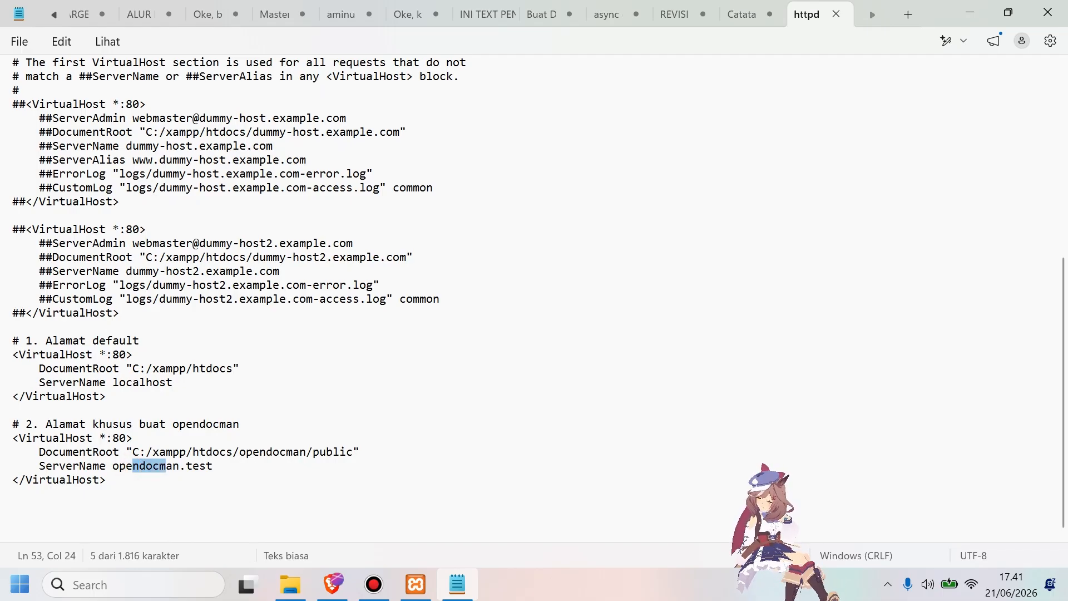
pyautogui.click(215, 466)
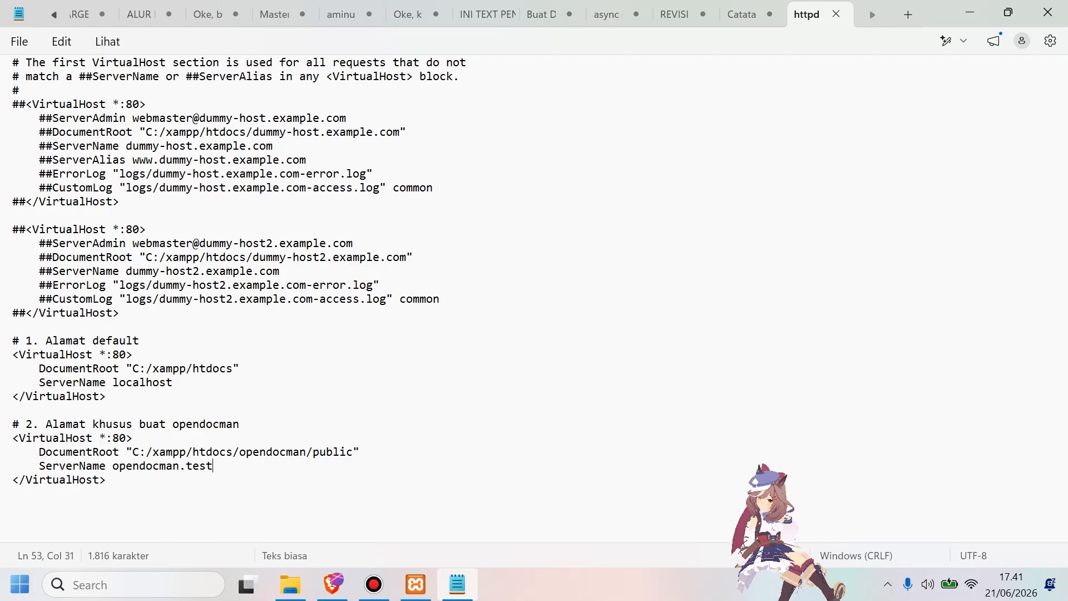
pyautogui.click(736, 260)
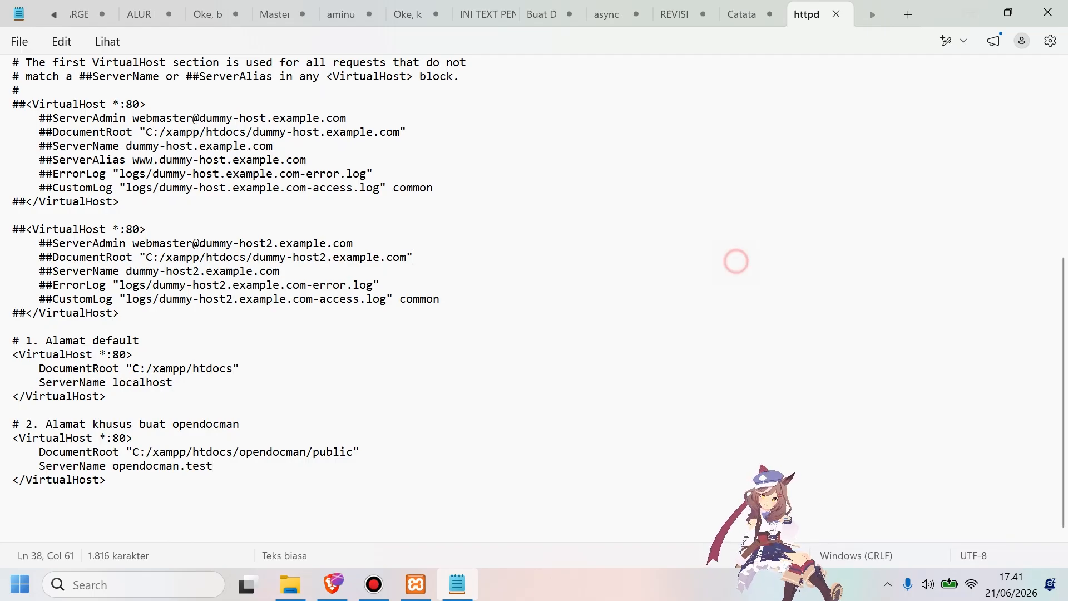
pyautogui.click(970, 12)
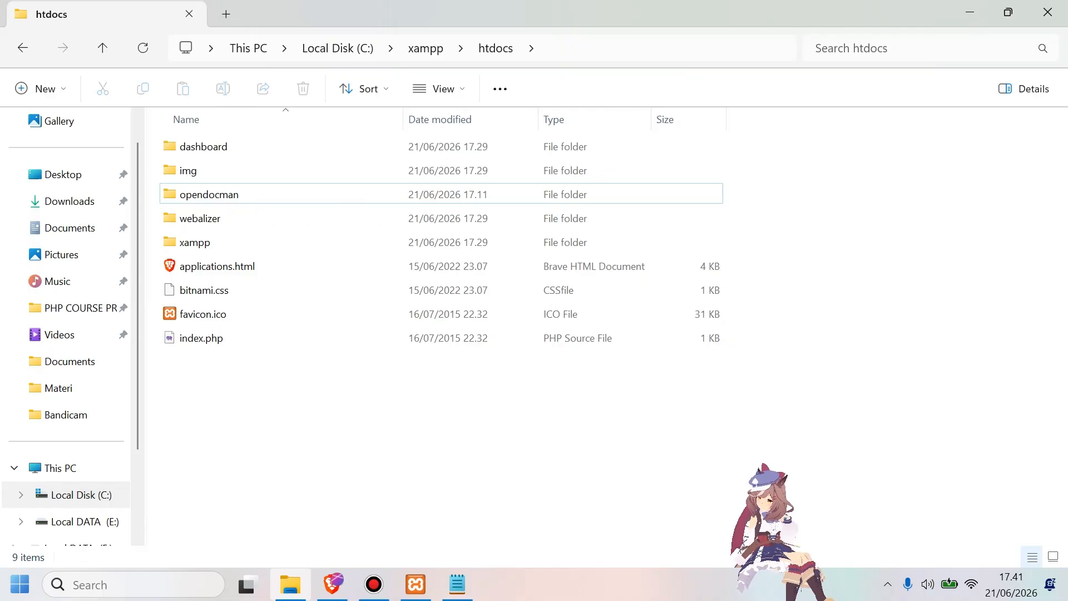
# Open the hosts file from C:\Windows\System32\drivers\etc in Notepad and go to its last entries.
pyautogui.press('super+r')
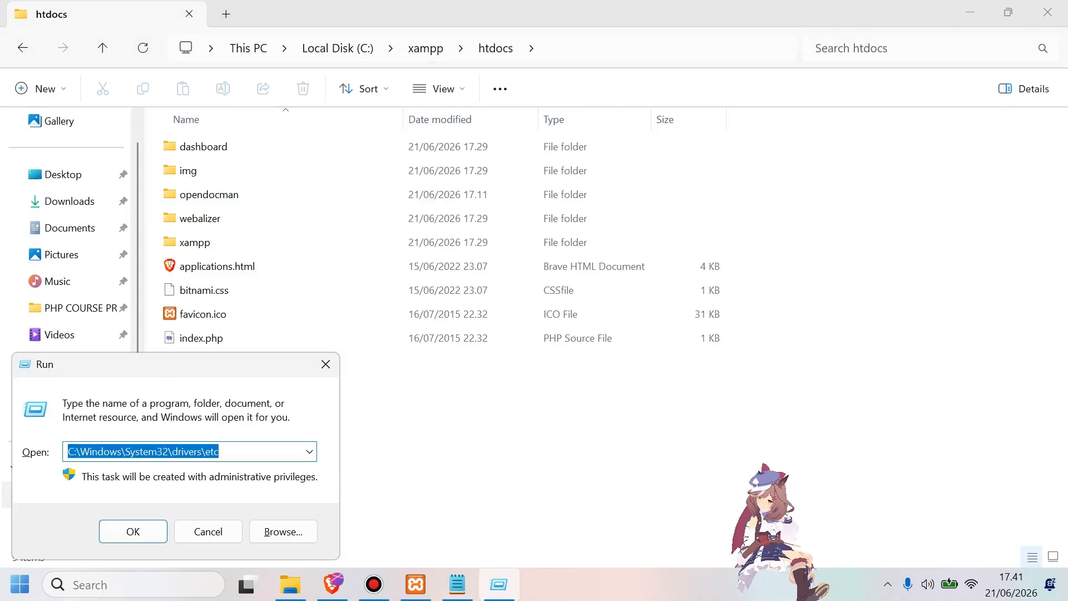
pyautogui.click(242, 452)
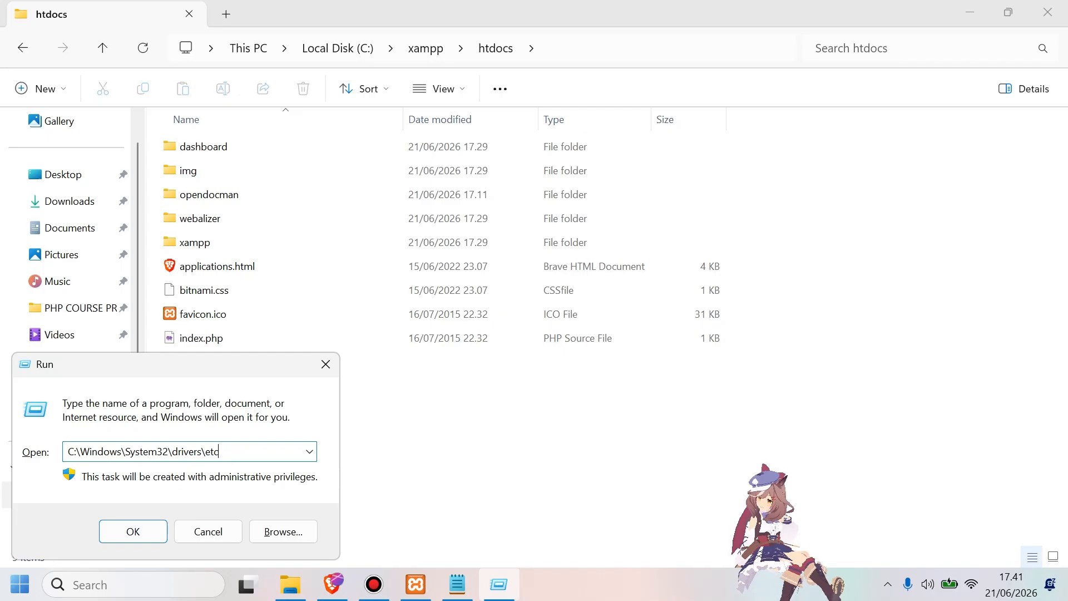
pyautogui.press('Return')
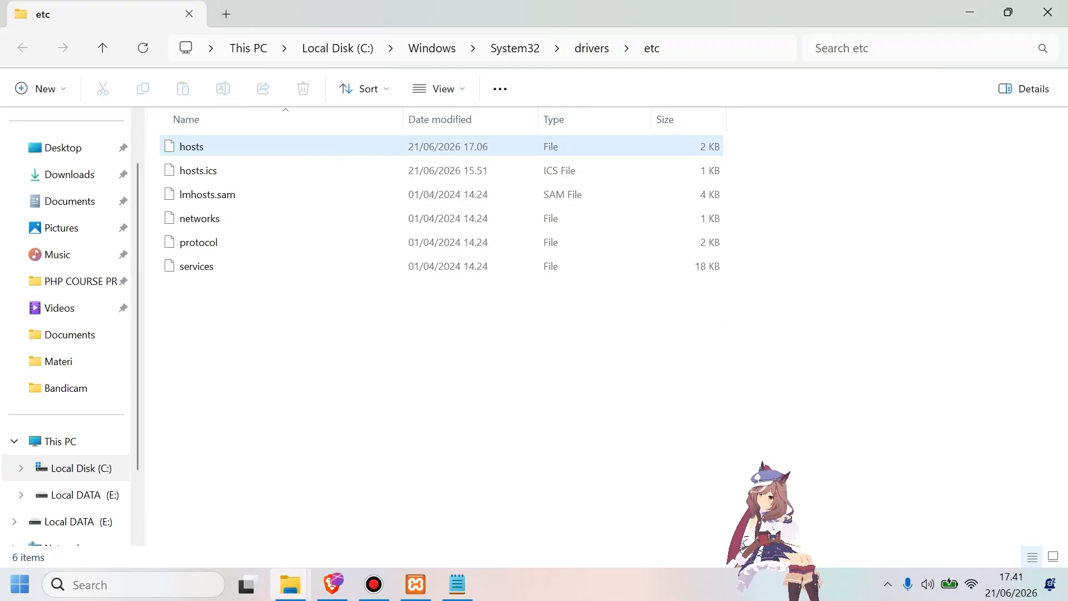
pyautogui.click(210, 145)
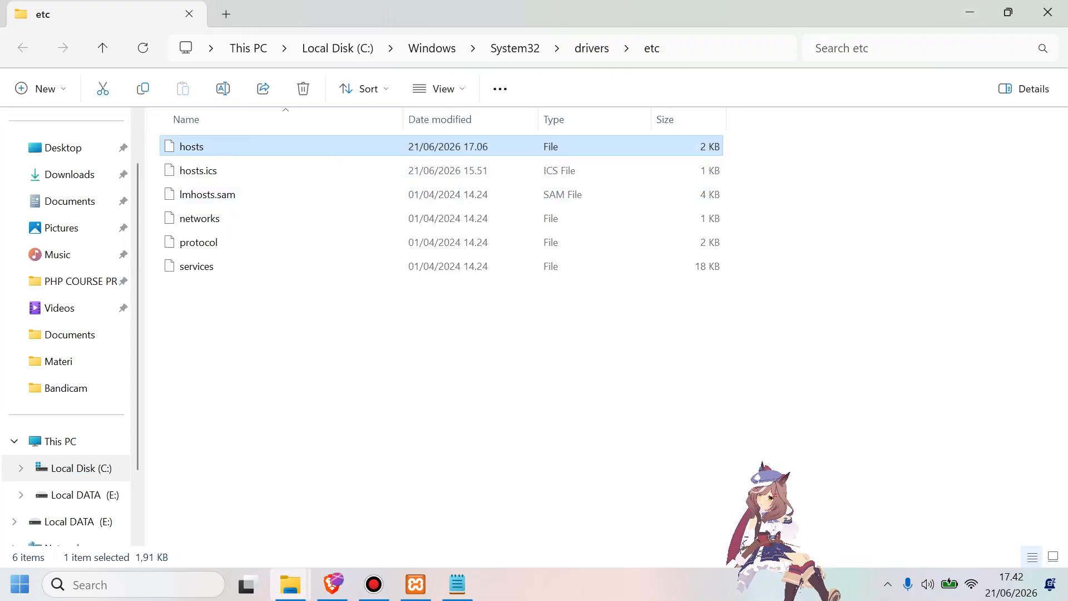
pyautogui.rightClick(205, 146)
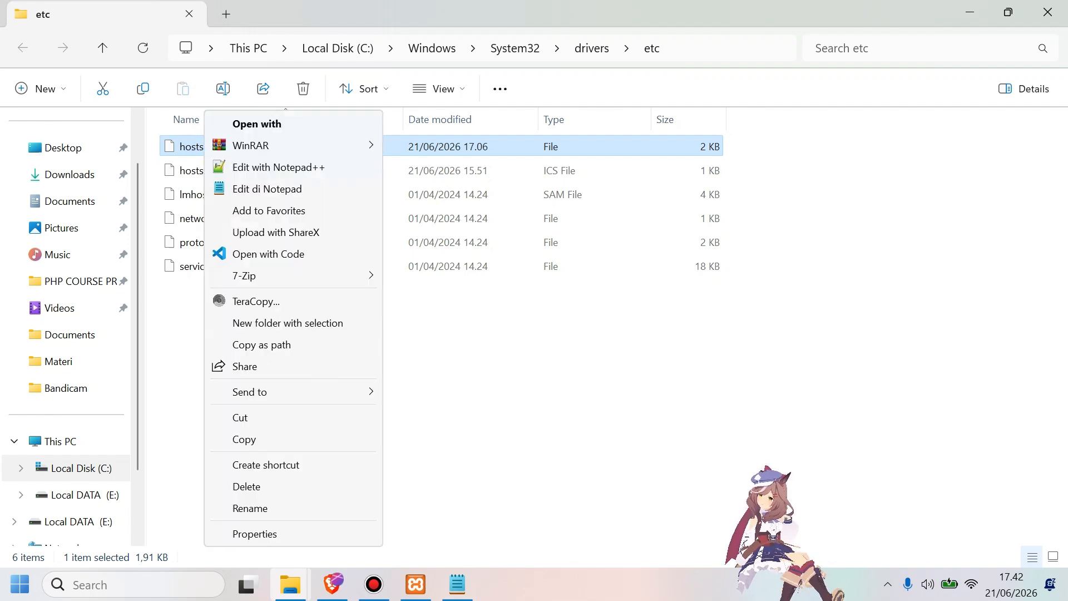
pyautogui.click(300, 189)
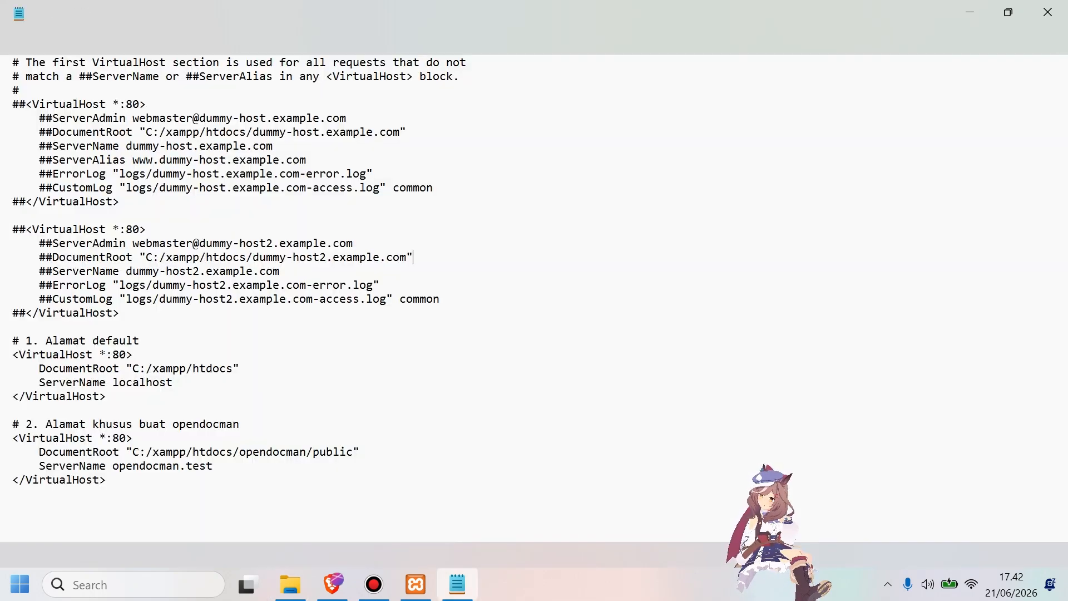
pyautogui.scroll(-1, 534, 298)
pyautogui.scroll(3, 534, 298)
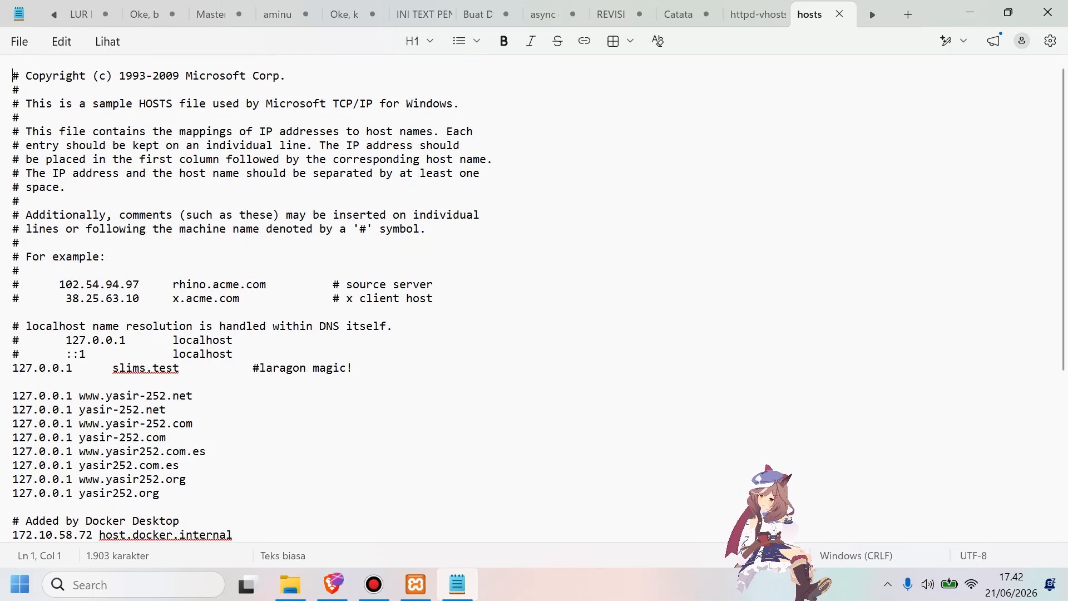
pyautogui.scroll(-5, 534, 298)
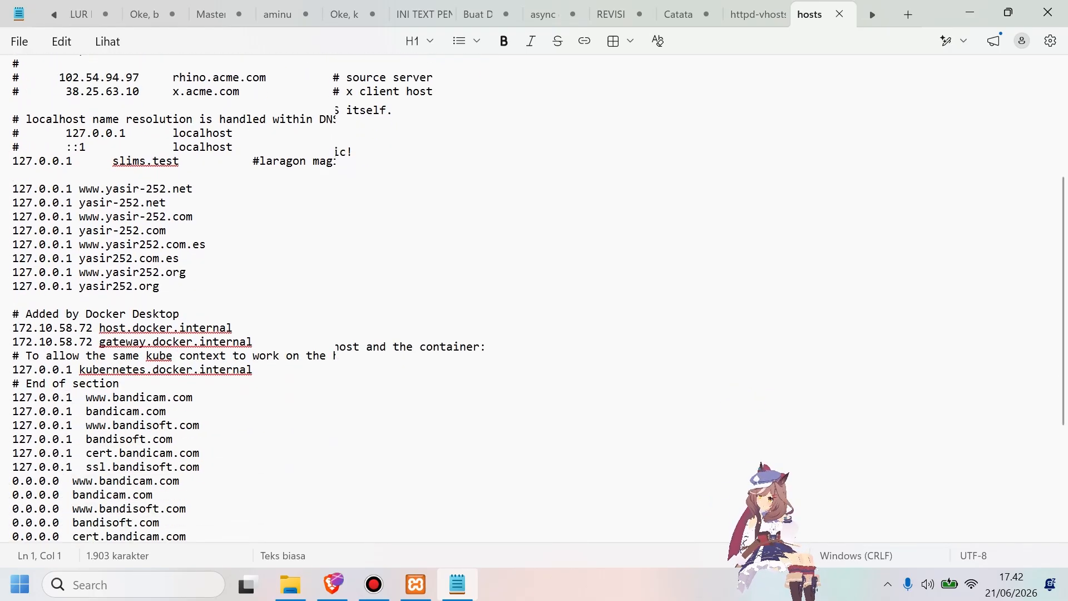
pyautogui.scroll(-4, 534, 298)
pyautogui.scroll(9, 534, 298)
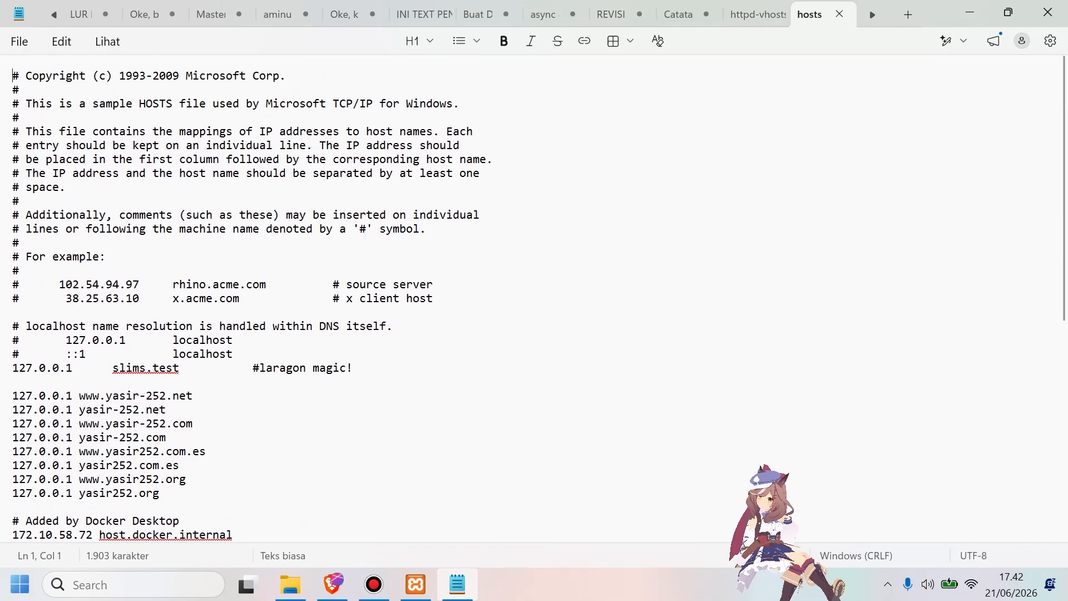
pyautogui.scroll(-9, 534, 298)
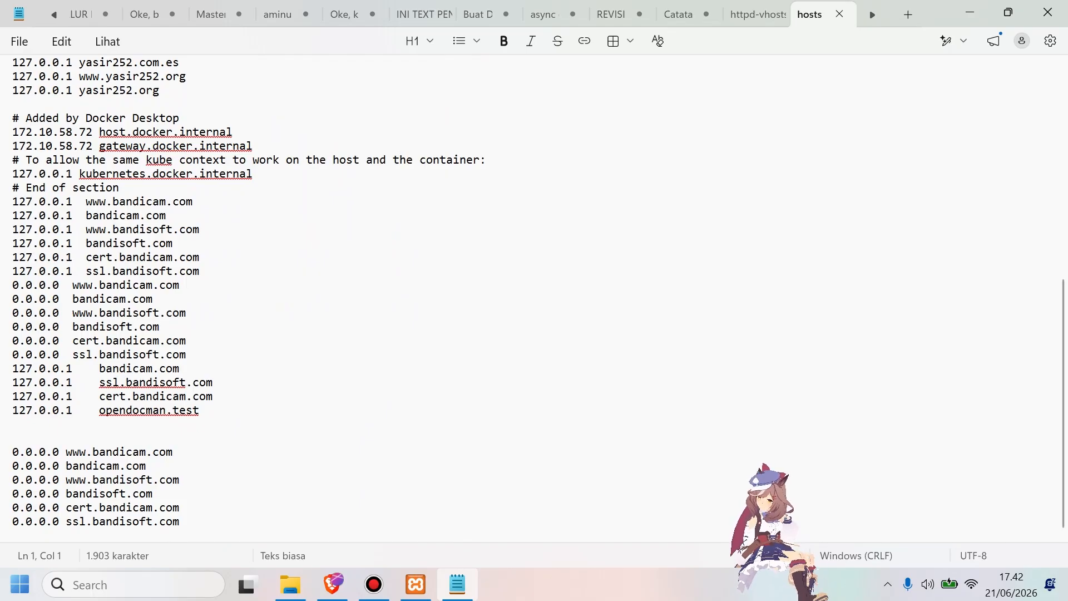
# Copy the line 127.0.0.1 opendocman.test from pengaturan tambahan.txt and paste it below the 127.0.0.1 entries in the hosts file.
pyautogui.click(12, 438)
pyautogui.press('Down')
pyautogui.press('Down')
pyautogui.press('Down')
pyautogui.press('Down')
pyautogui.press('Down')
pyautogui.press('Down')
pyautogui.press('Down')
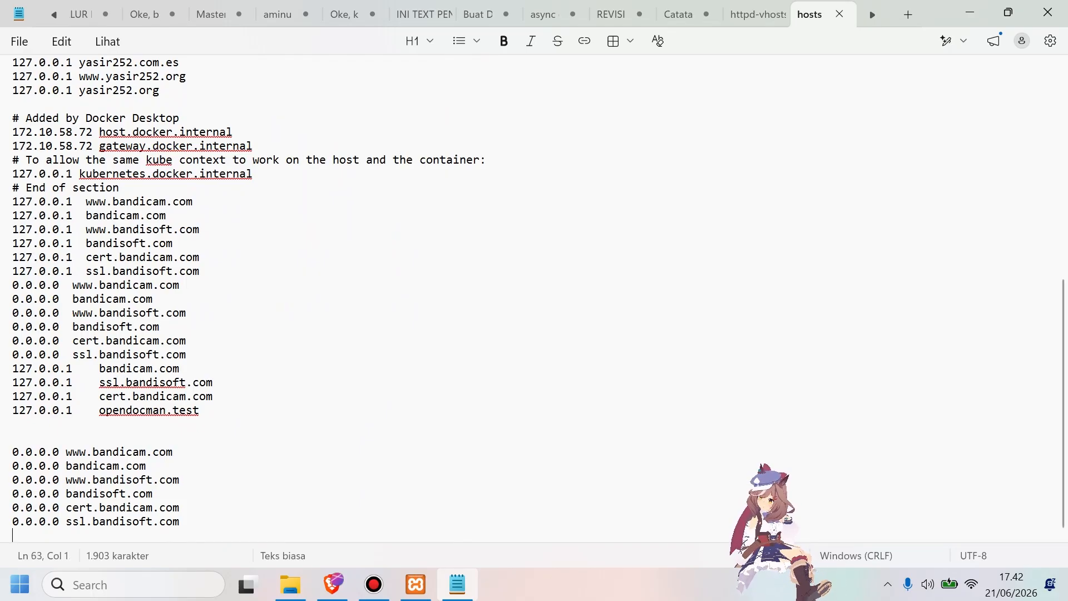
pyautogui.click(333, 584)
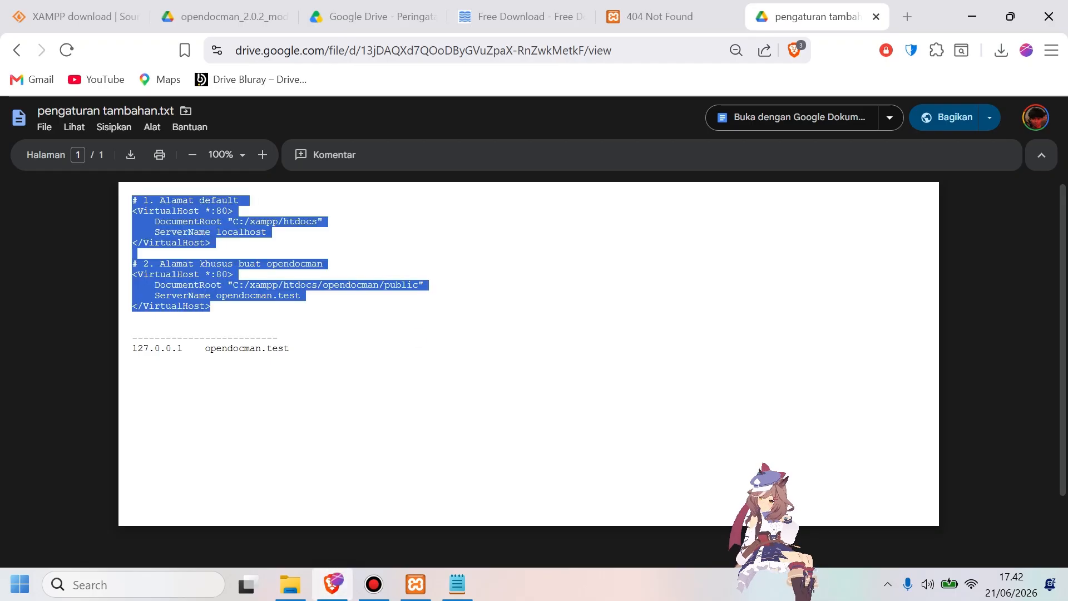
pyautogui.click(418, 337)
pyautogui.moveTo(296, 348); pyautogui.dragTo(272, 348)
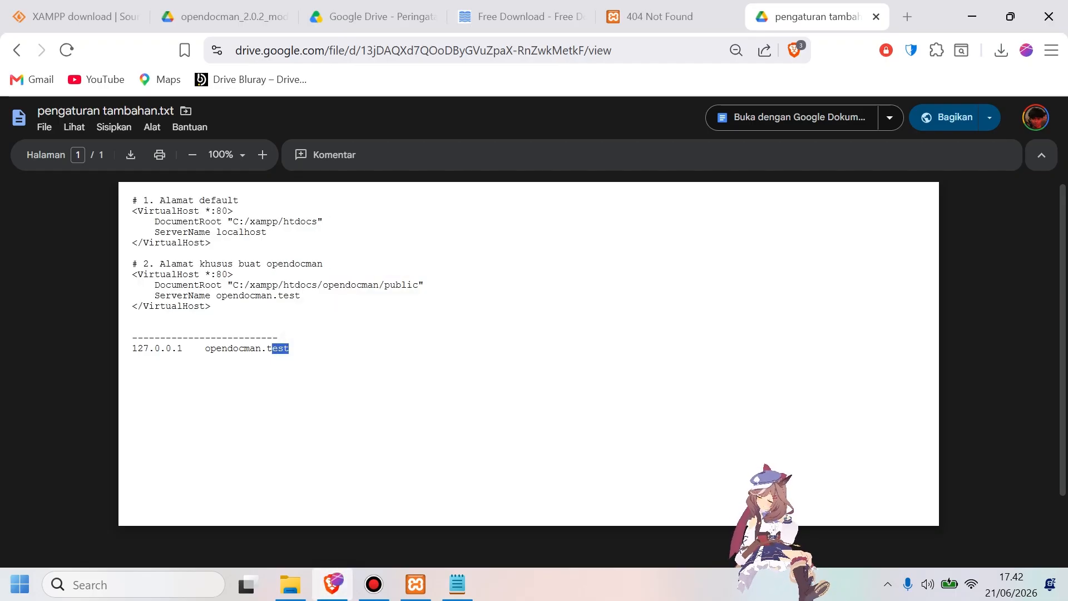
pyautogui.click(295, 414)
pyautogui.moveTo(133, 349); pyautogui.dragTo(286, 348)
pyautogui.hotkey('ctrl', 'c')
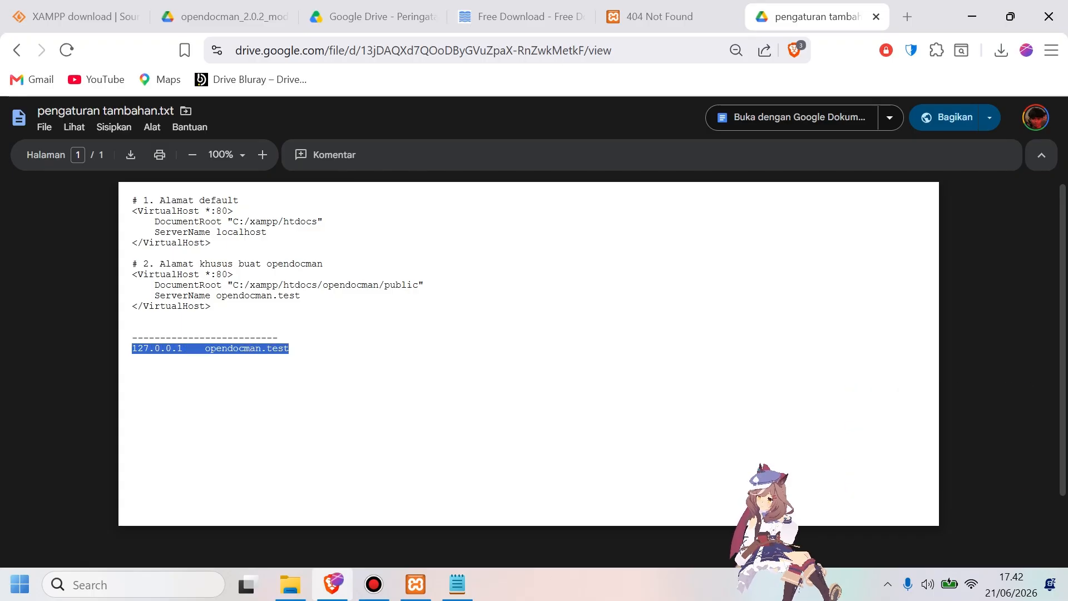
pyautogui.hotkey('alt', 'Tab')
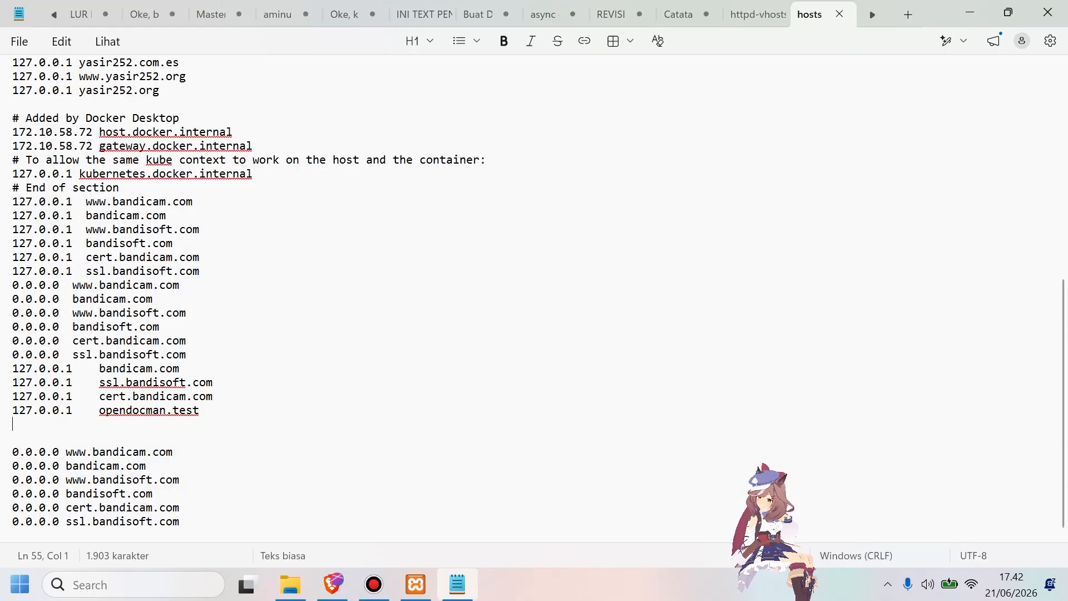
pyautogui.hotkey('ctrl', 'v')
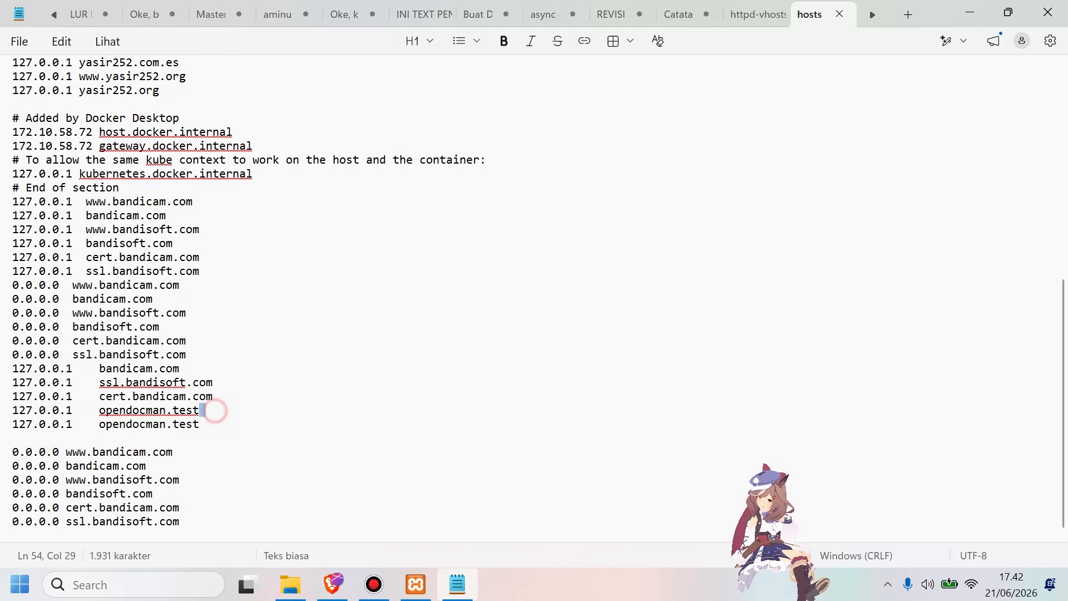
# Delete the duplicate 127.0.0.1 opendocman.test line from the hosts file.
pyautogui.moveTo(214, 410); pyautogui.dragTo(11, 410)
pyautogui.press('BackSpace')
pyautogui.press('BackSpace')
pyautogui.click(199, 412)
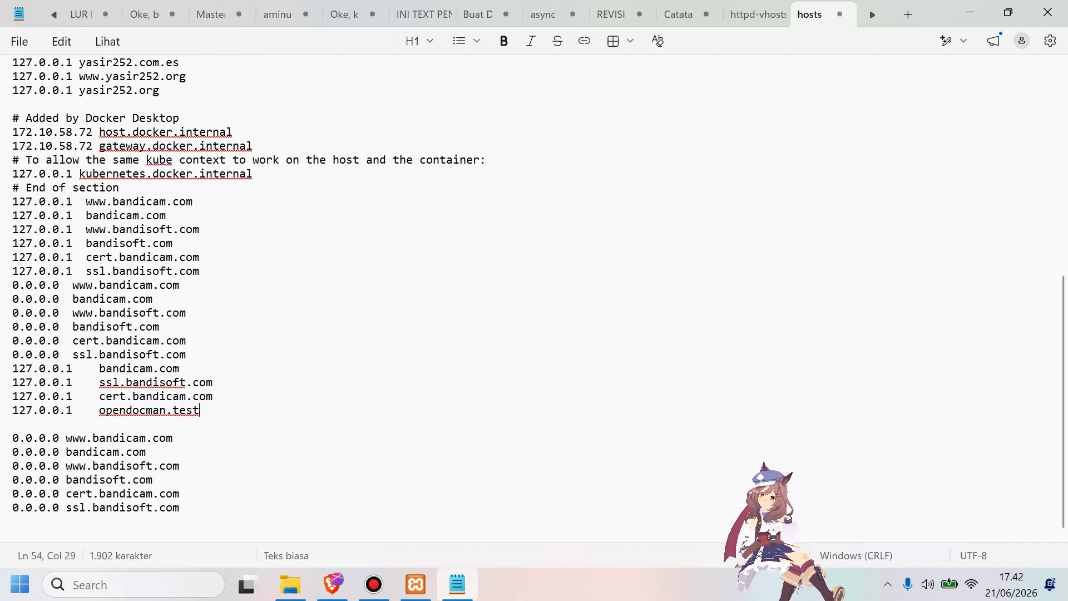
# Review the VirtualHost blocks in httpd-vhosts.conf again, return to the hosts file, and close it together with Notepad.
pyautogui.click(751, 14)
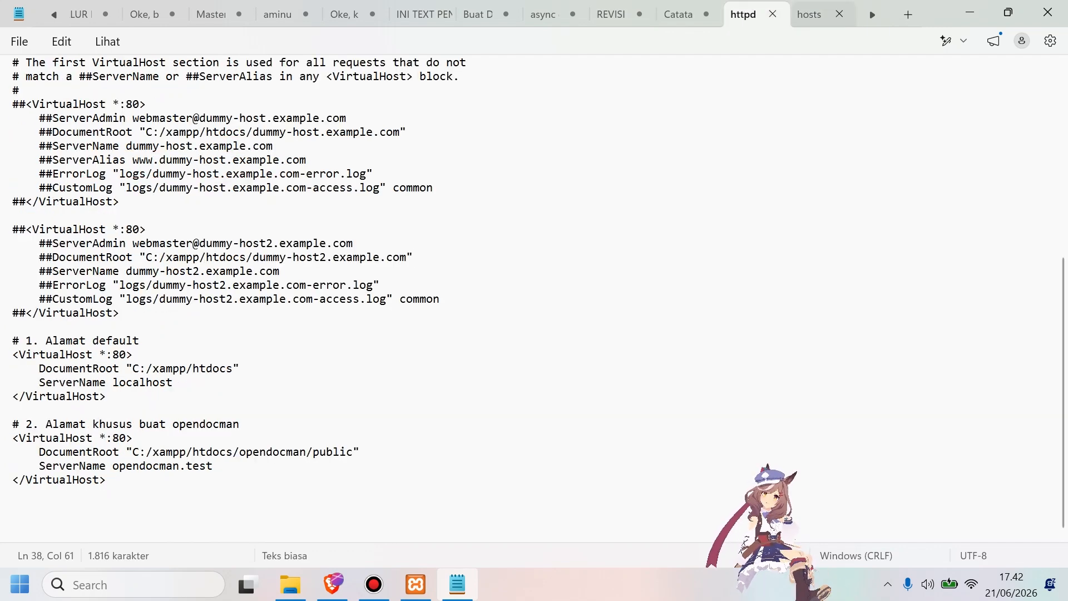
pyautogui.click(809, 13)
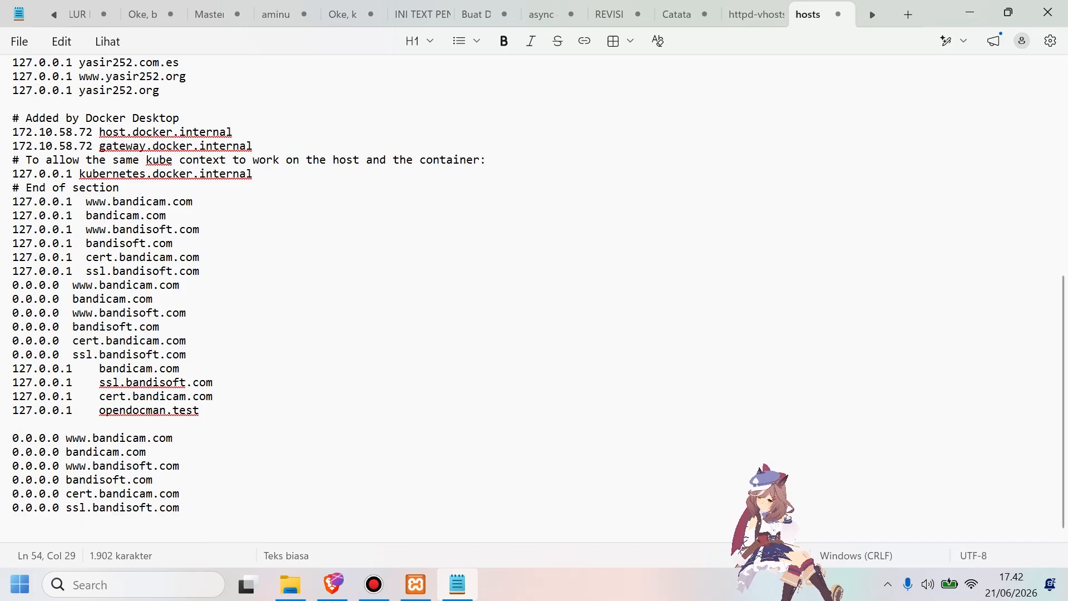
pyautogui.click(837, 13)
pyautogui.click(1048, 13)
# Stop Apache and MySQL in the XAMPP Control Panel and close the 404 Not Found page in the browser.
pyautogui.click(415, 584)
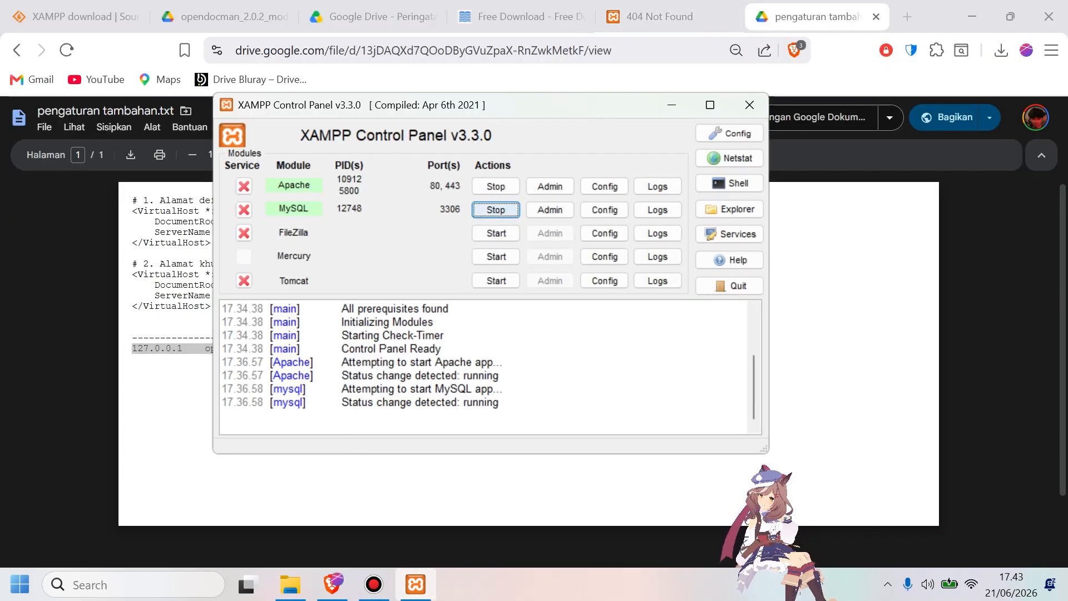
pyautogui.click(661, 16)
pyautogui.click(726, 16)
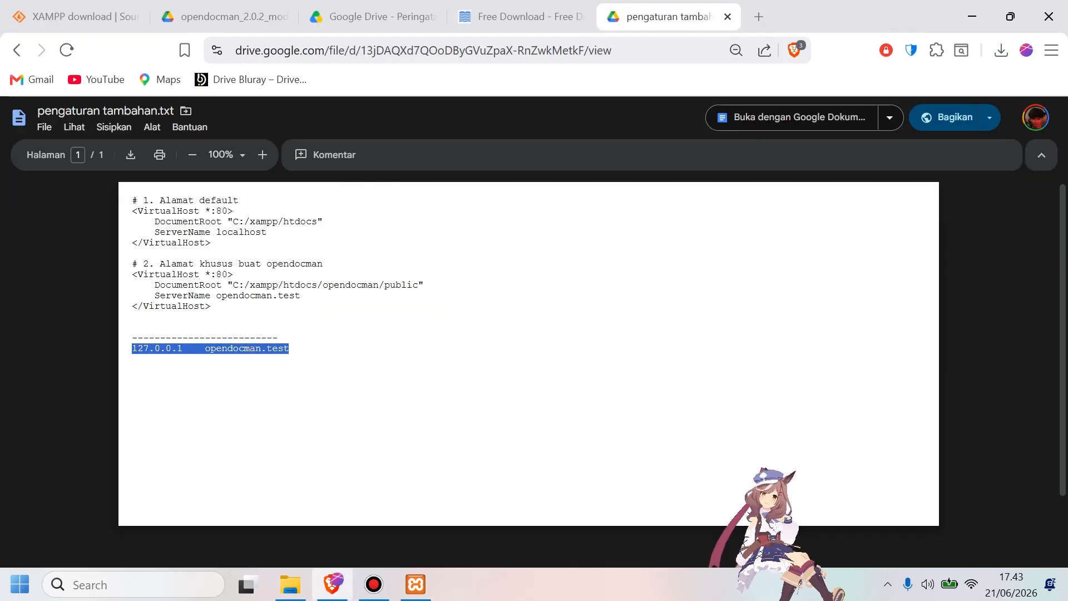
# Try to load opendocman.test in a new browser tab.
pyautogui.click(758, 16)
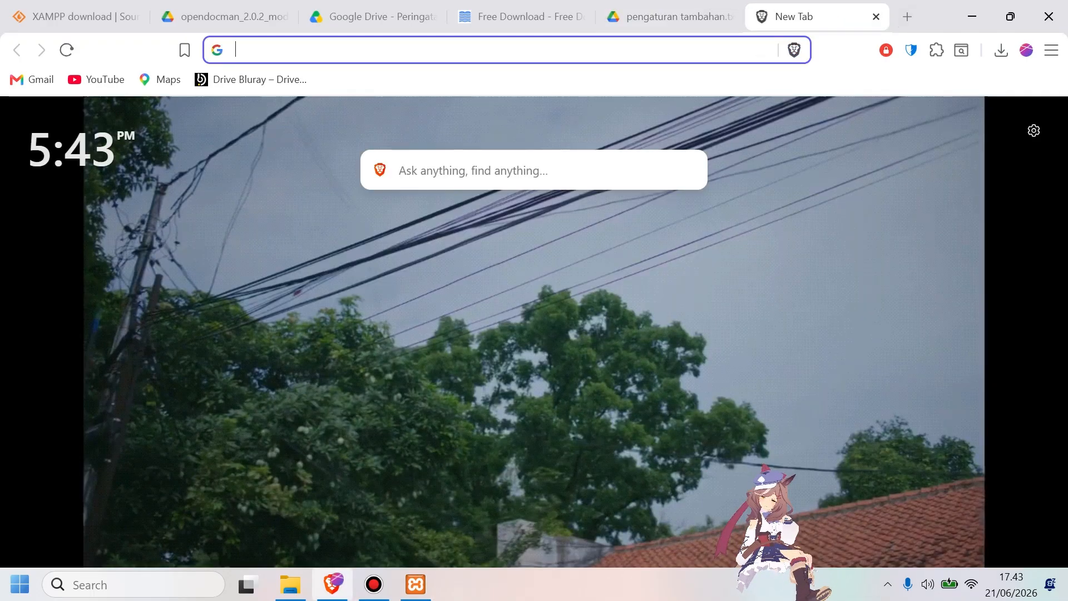
pyautogui.click(384, 50)
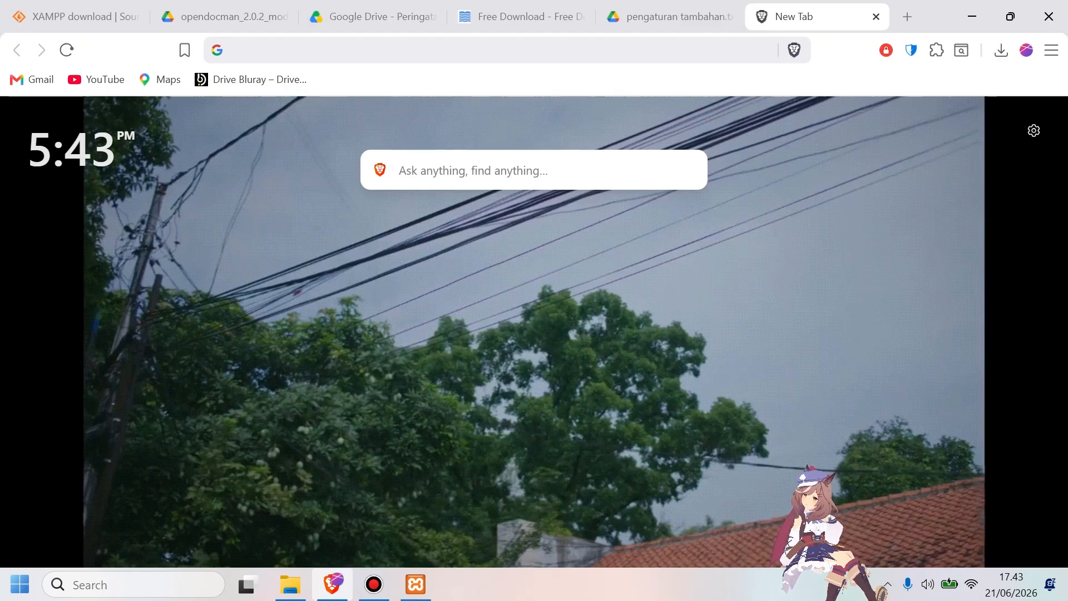
pyautogui.click(290, 51)
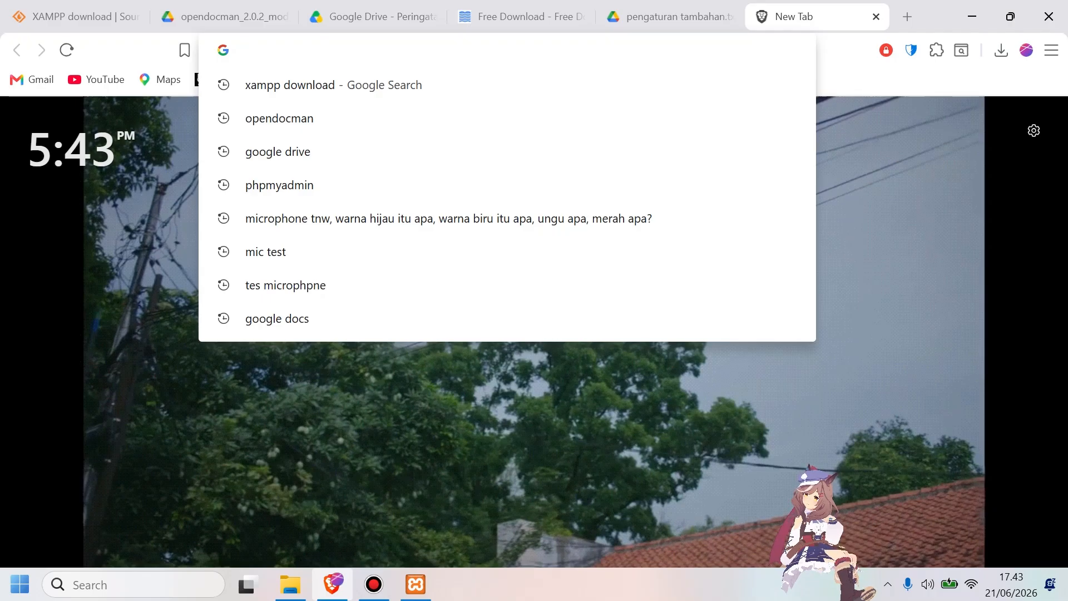
pyautogui.write('opendocman.test')
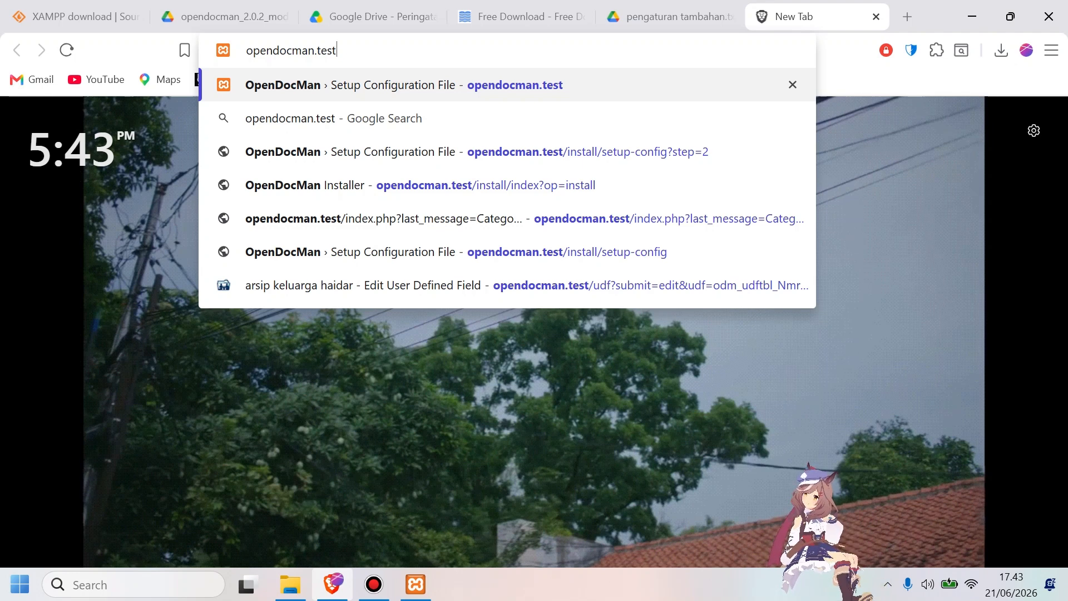
pyautogui.press('Return')
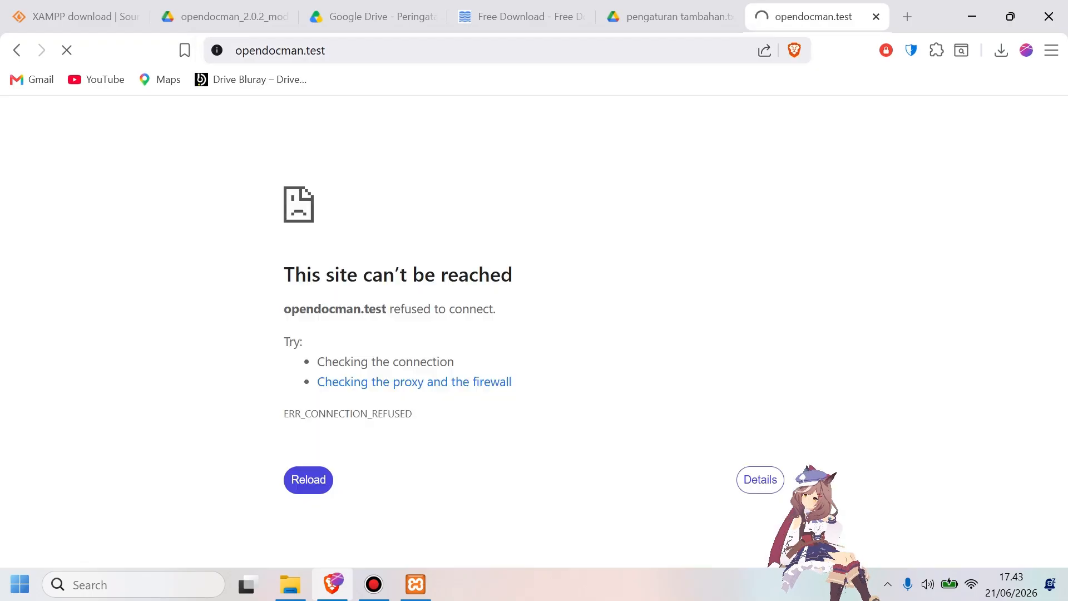
# Start Apache and MySQL in the XAMPP Control Panel and minimize it.
pyautogui.click(415, 584)
pyautogui.click(496, 185)
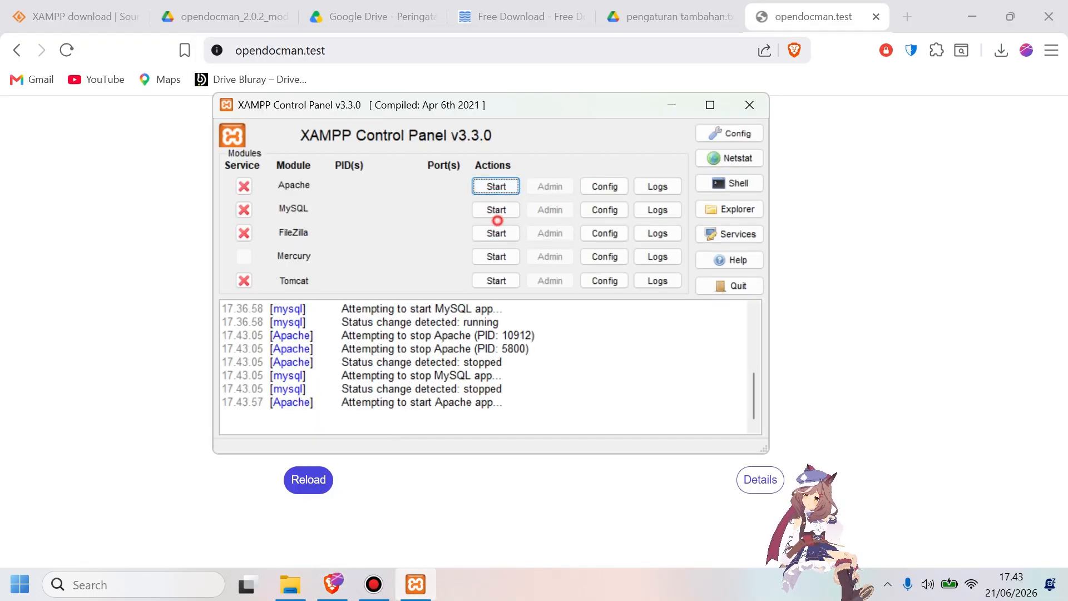
pyautogui.click(496, 210)
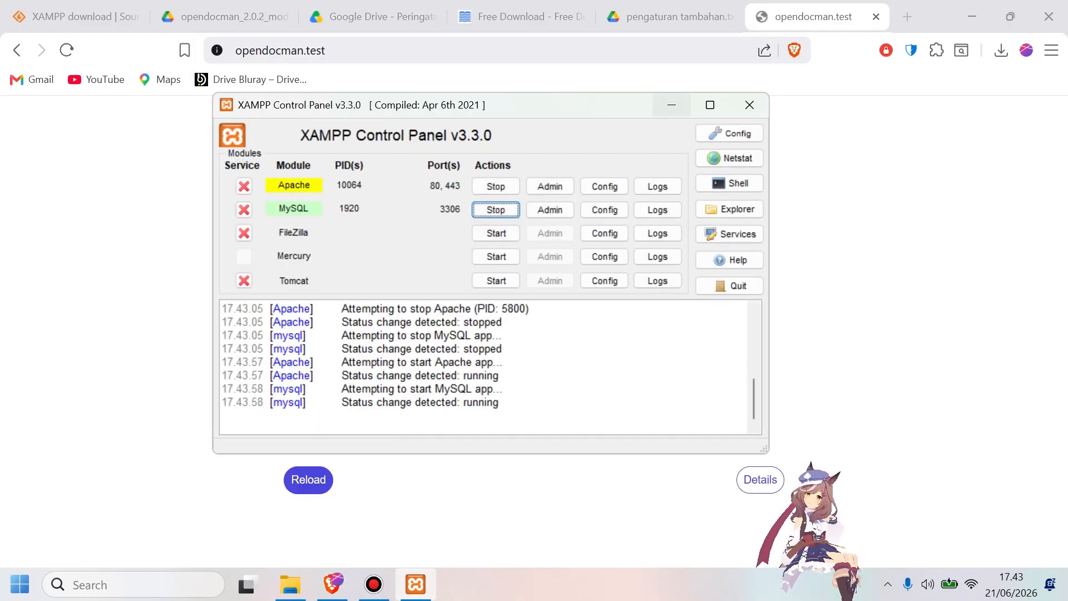
pyautogui.click(671, 104)
# Replace the opendocman.test tab with a fresh one, load opendocman.test, and continue the OpenDocMan setup to the database connection details form.
pyautogui.hotkey('ctrl', 'w')
pyautogui.hotkey('ctrl', 't')
pyautogui.click(509, 49)
pyautogui.write('opendocman.test')
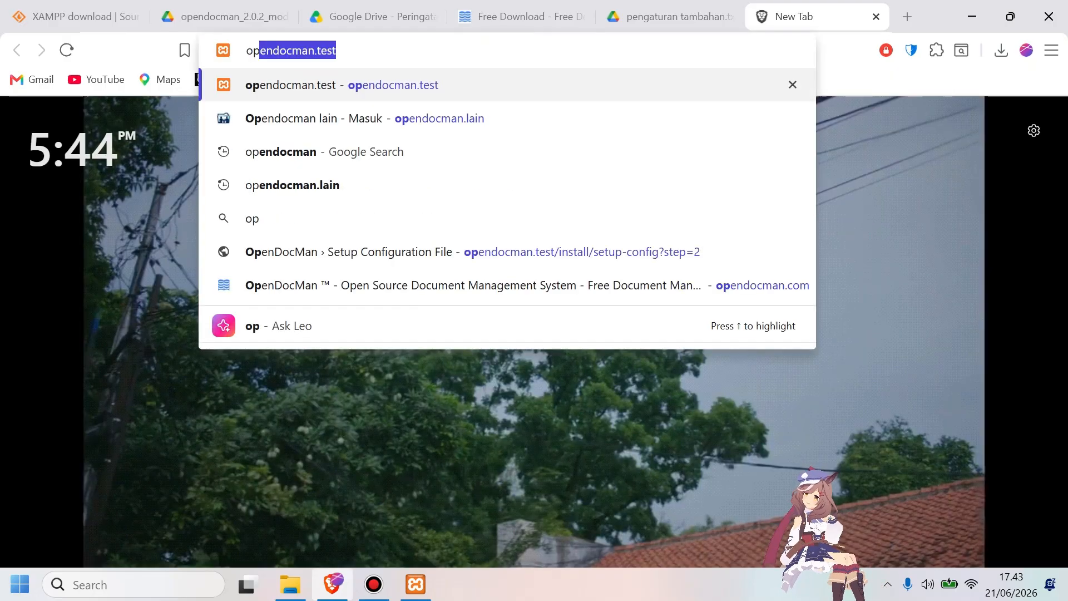
pyautogui.press('Right')
pyautogui.press('Return')
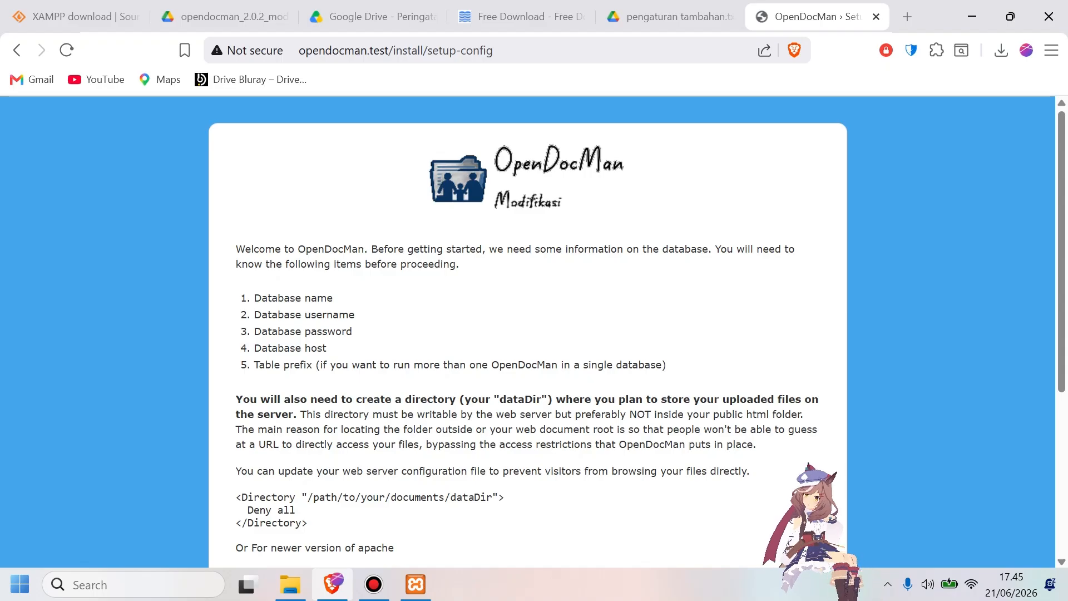
pyautogui.scroll(-5, 269, 512)
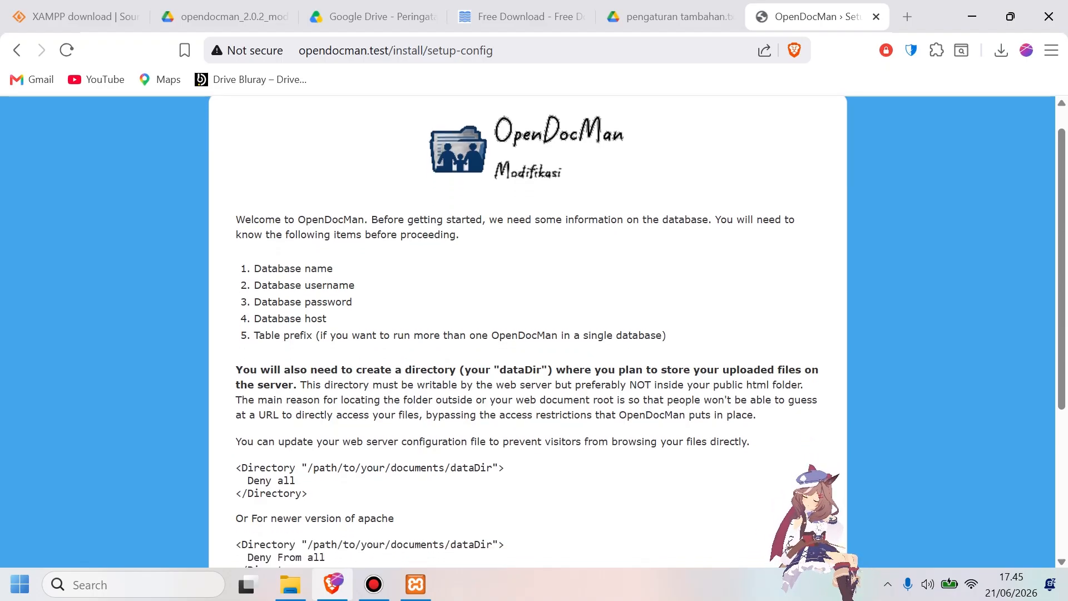
pyautogui.click(271, 515)
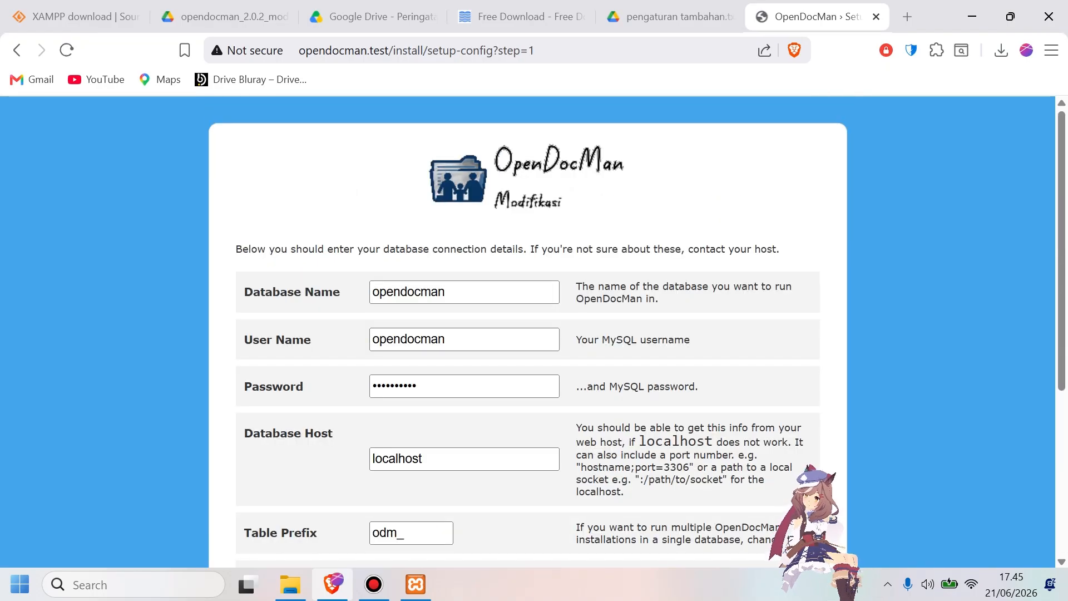
# Open phpMyAdmin at localhost/phpmyadmin/ in a new browser tab.
pyautogui.hotkey('ctrl', 't')
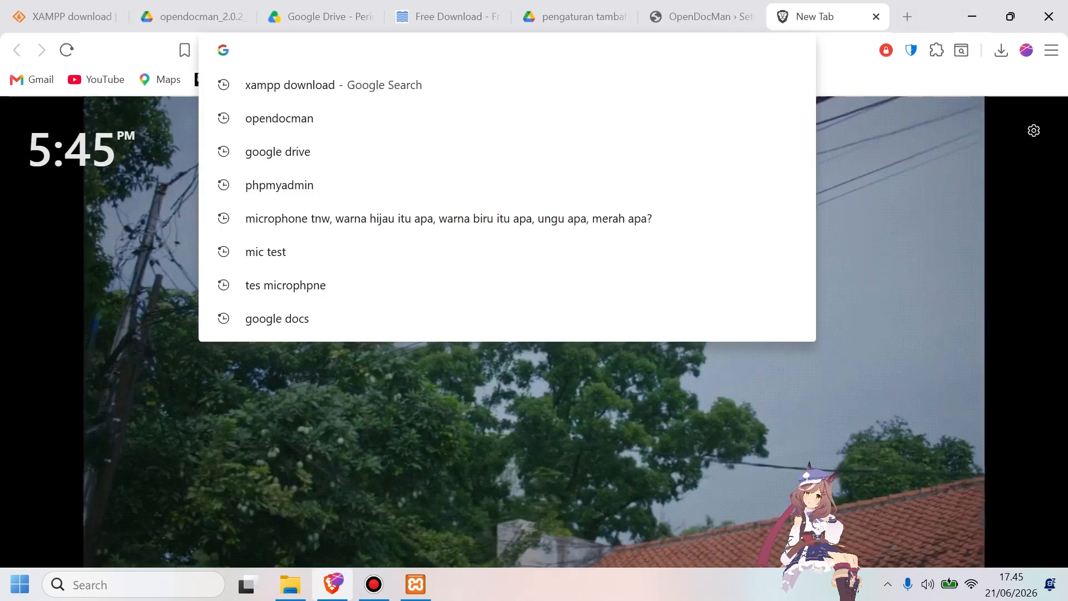
pyautogui.write('lo')
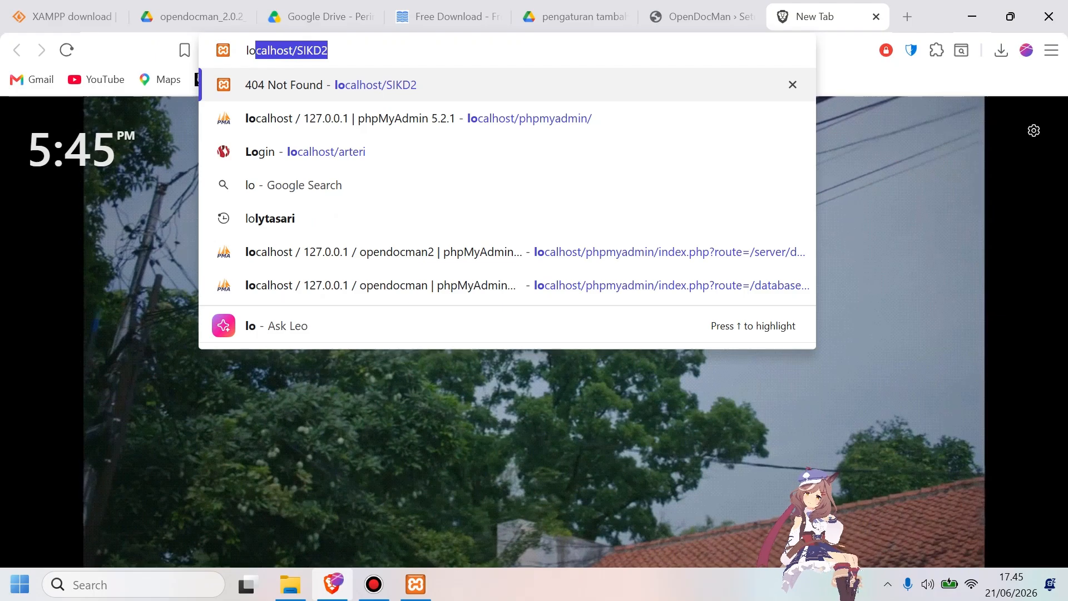
pyautogui.press('Down')
pyautogui.press('Return')
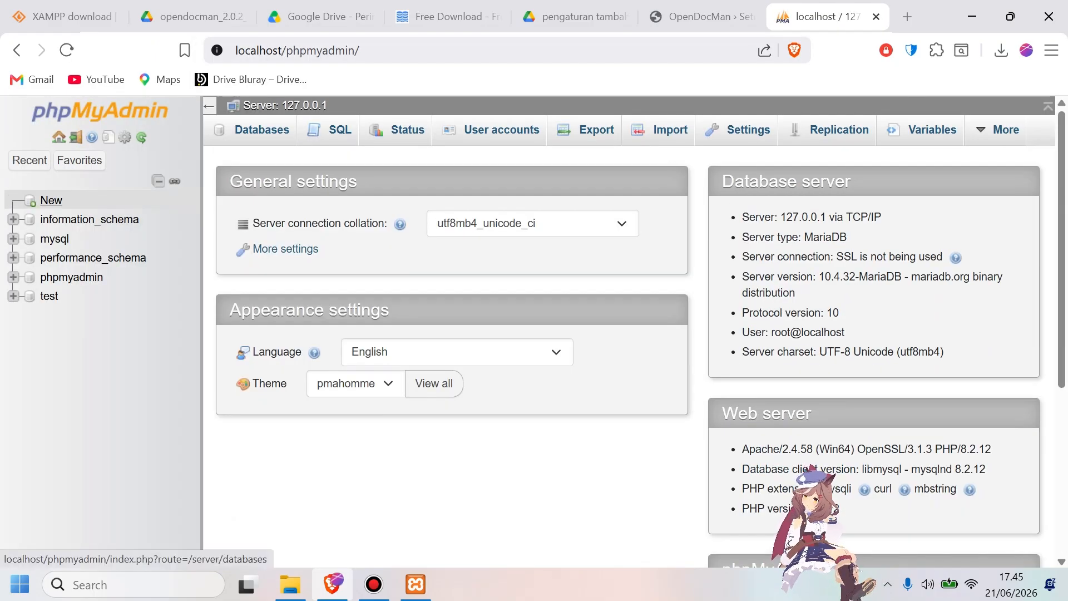
# Create a new database named opendocman in phpMyAdmin, with the utf8mb4_general_ci collation.
pyautogui.click(51, 202)
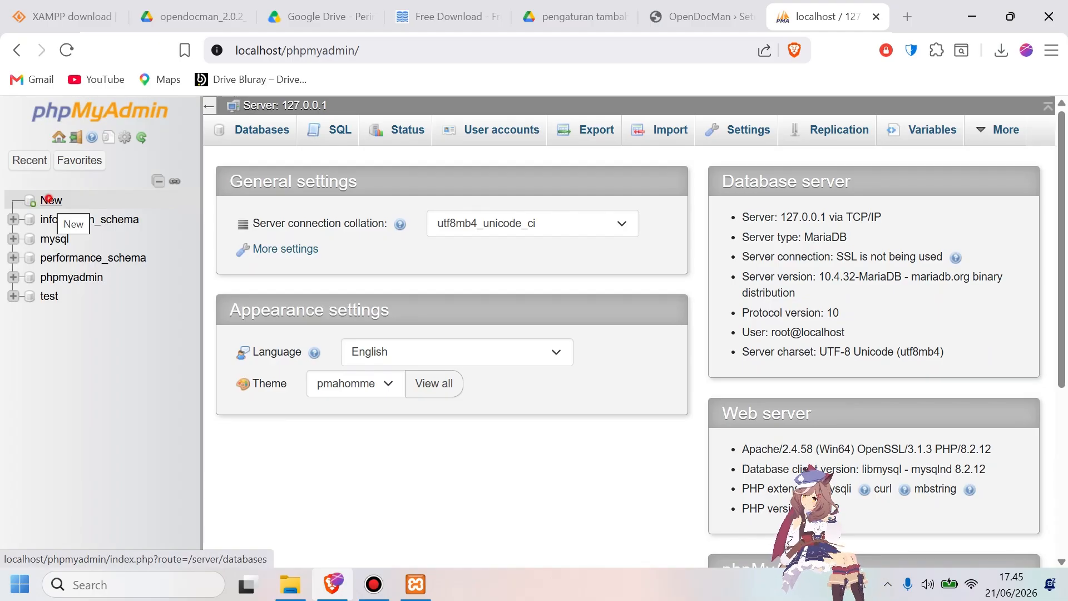
pyautogui.click(288, 266)
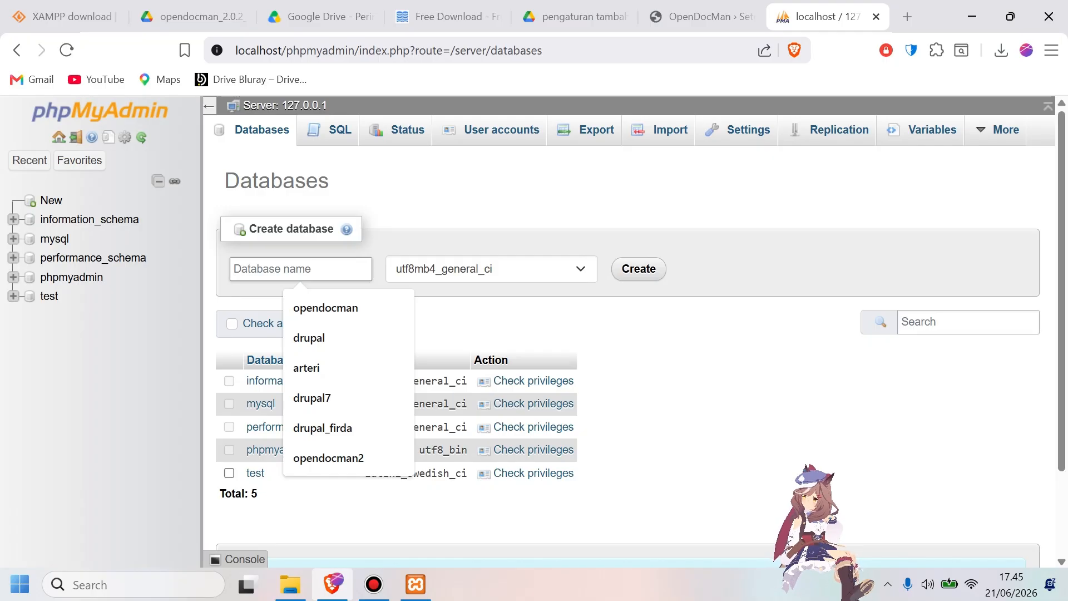
pyautogui.press('Down')
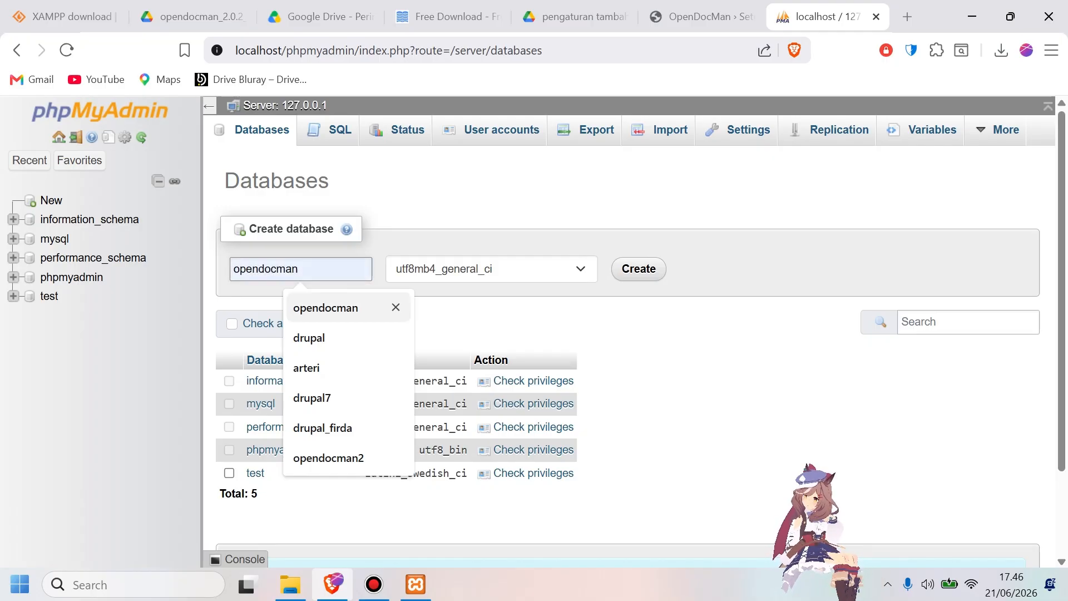
pyautogui.click(346, 315)
pyautogui.click(638, 269)
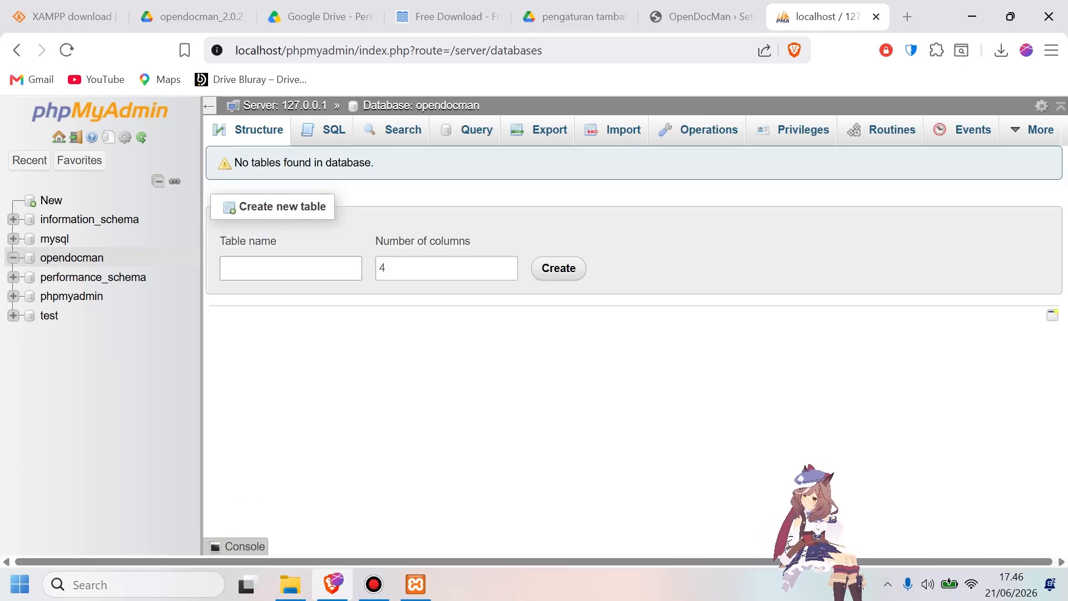
# Set the Database Name in the OpenDocMan setup form to opendocman, checking it against the database in phpMyAdmin.
pyautogui.click(702, 17)
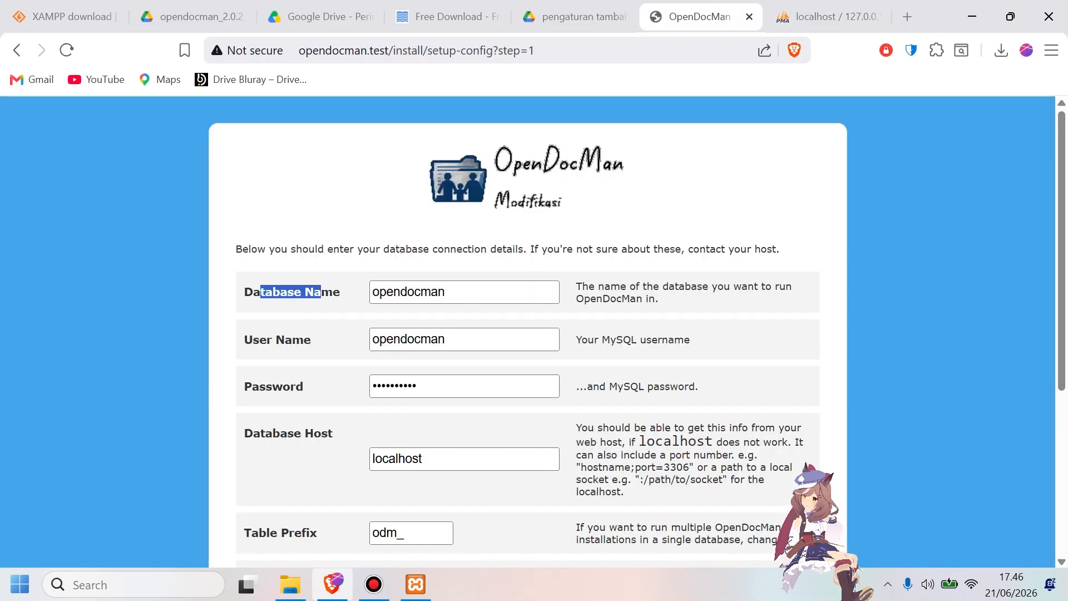
pyautogui.click(466, 283)
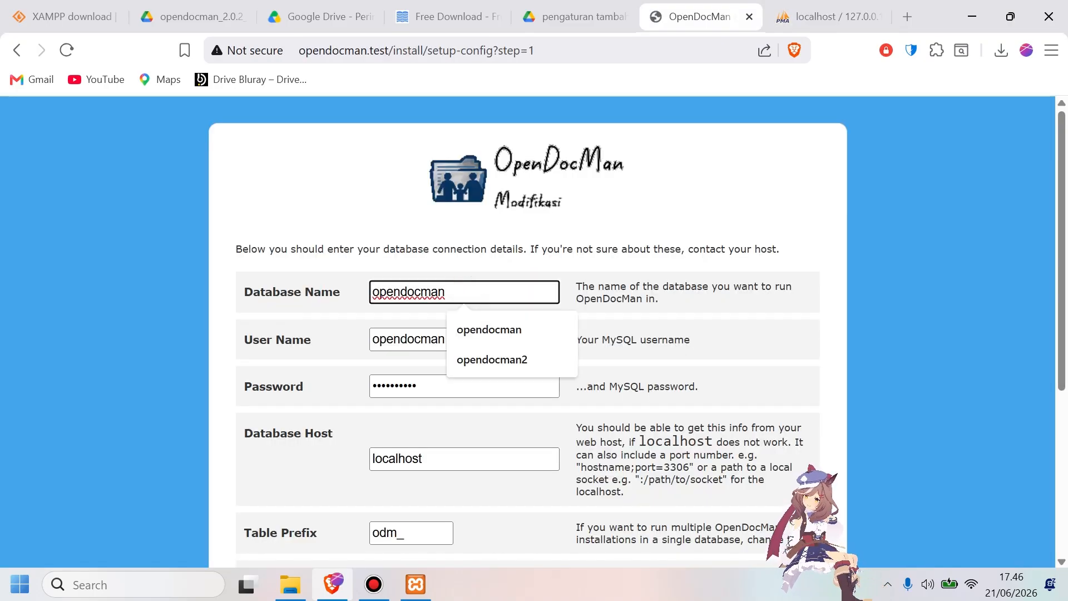
pyautogui.doubleClick(465, 289)
pyautogui.click(829, 17)
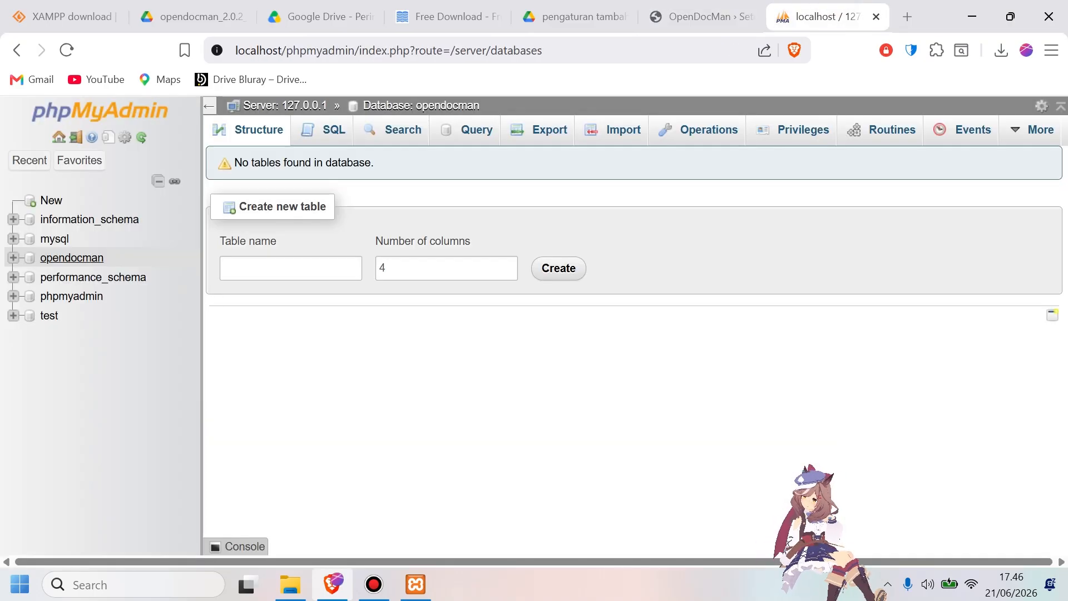
pyautogui.click(702, 16)
pyautogui.scroll(-1, 527, 332)
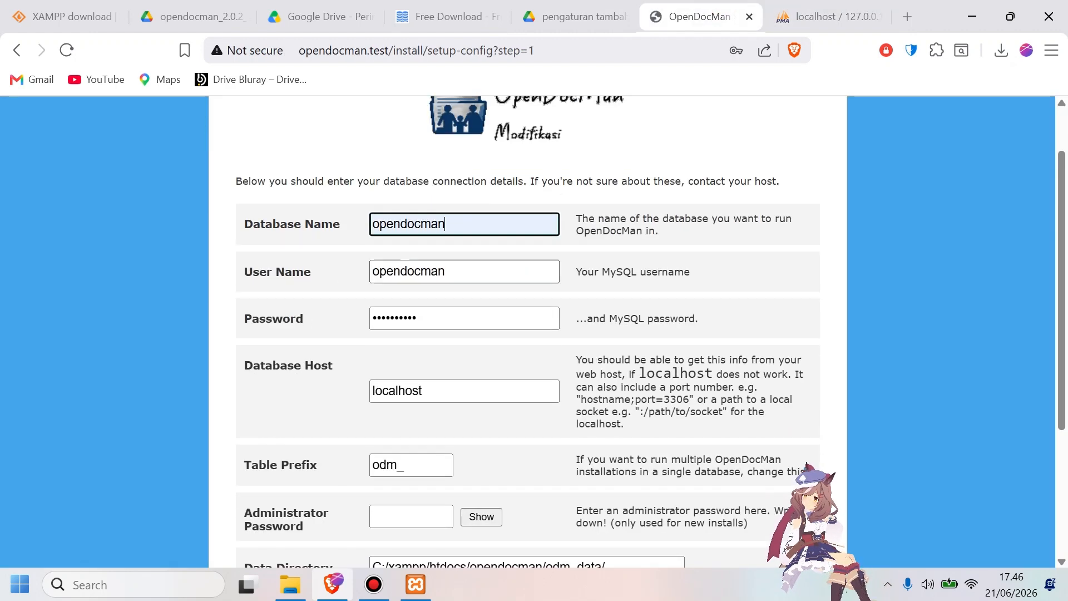
# Set the MySQL user name to root in the setup form and clear the MySQL password.
pyautogui.doubleClick(464, 277)
pyautogui.press('BackSpace')
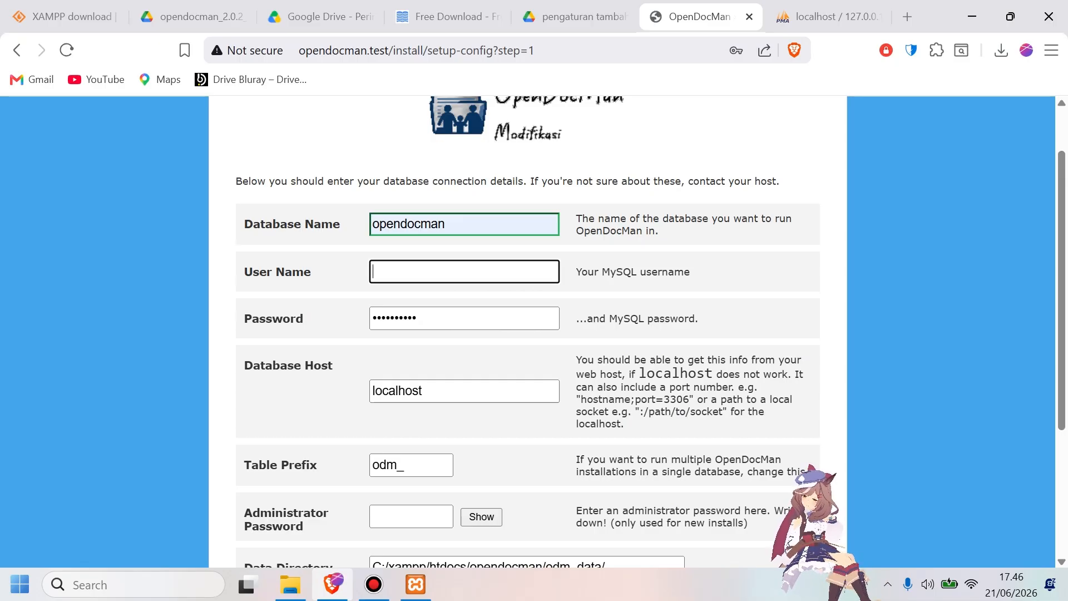
pyautogui.click(829, 16)
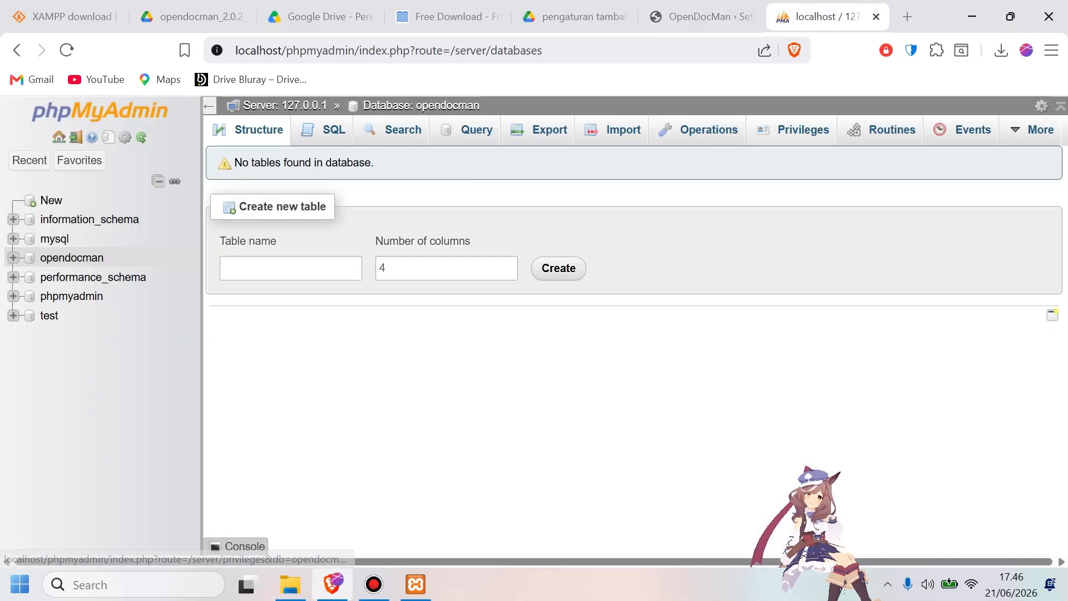
pyautogui.click(701, 17)
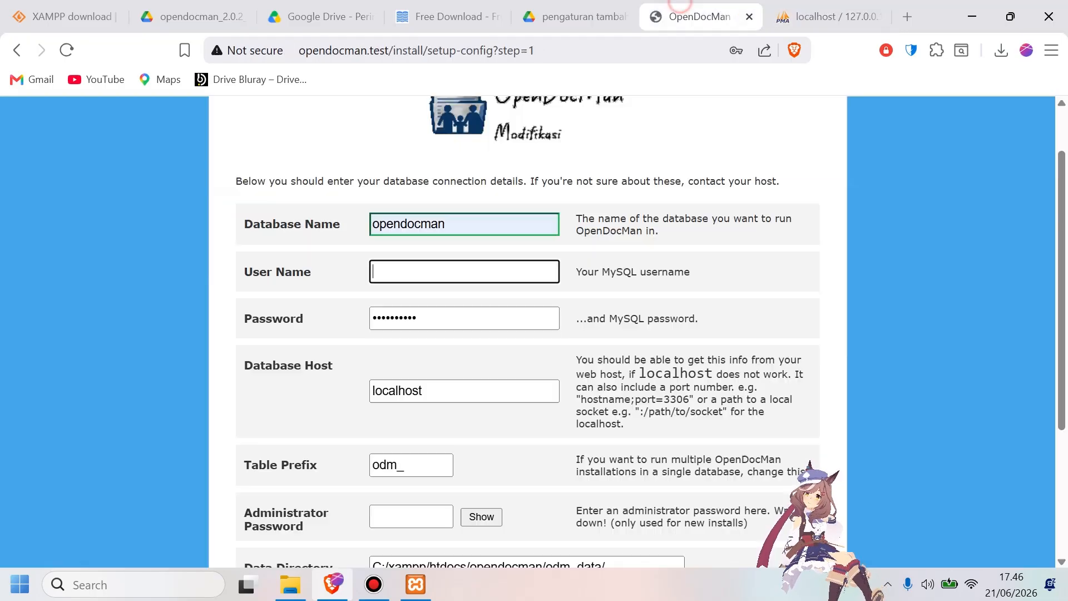
pyautogui.write('root')
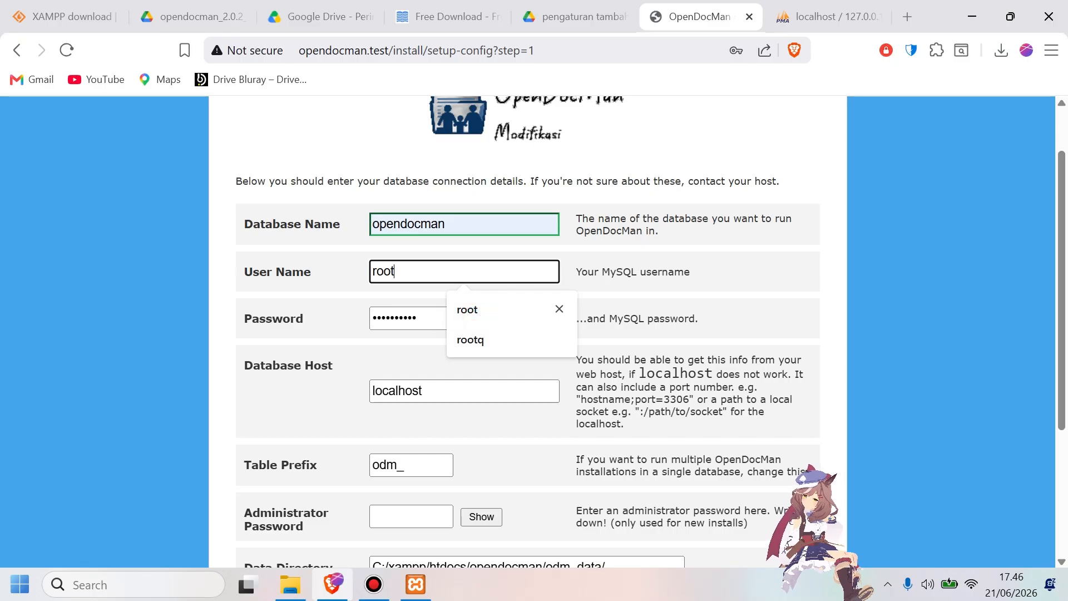
pyautogui.click(473, 311)
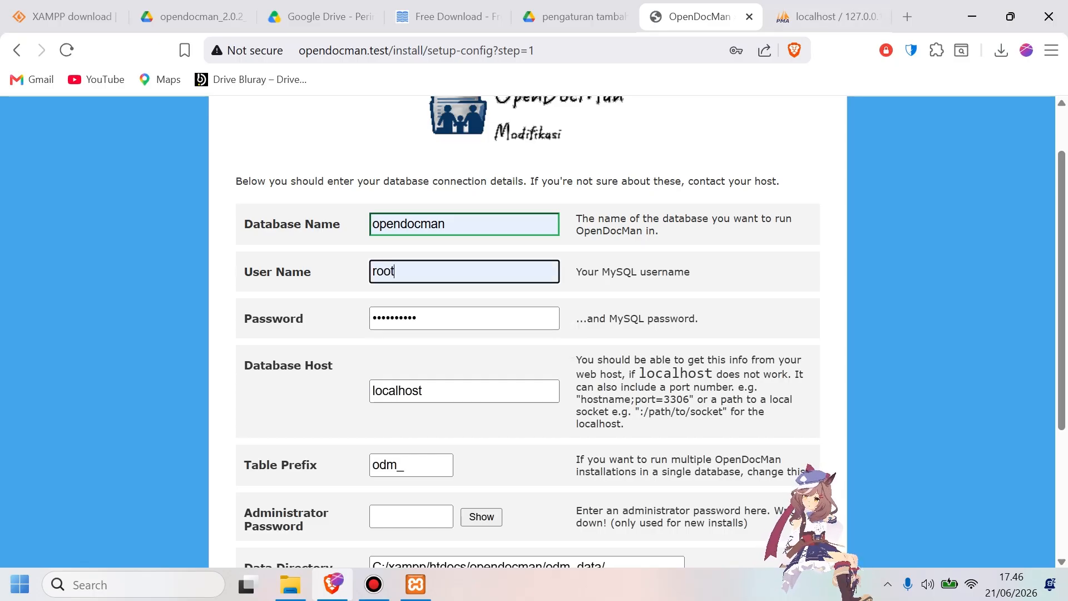
pyautogui.doubleClick(478, 317)
pyautogui.press('BackSpace')
pyautogui.click(304, 322)
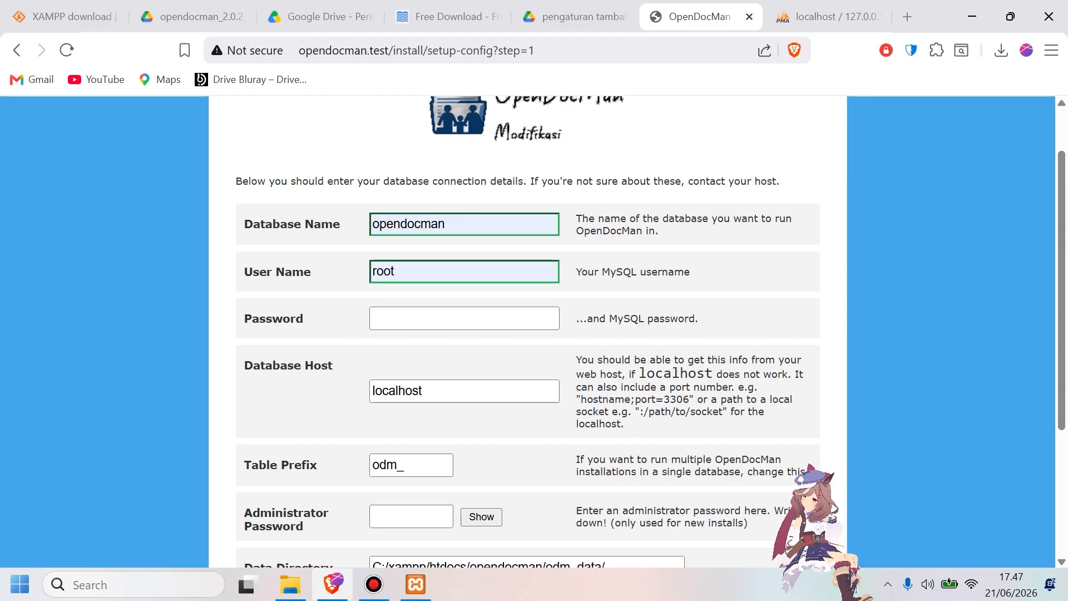
# Enter the administrator password and submit the database connection details.
pyautogui.scroll(-1, 528, 334)
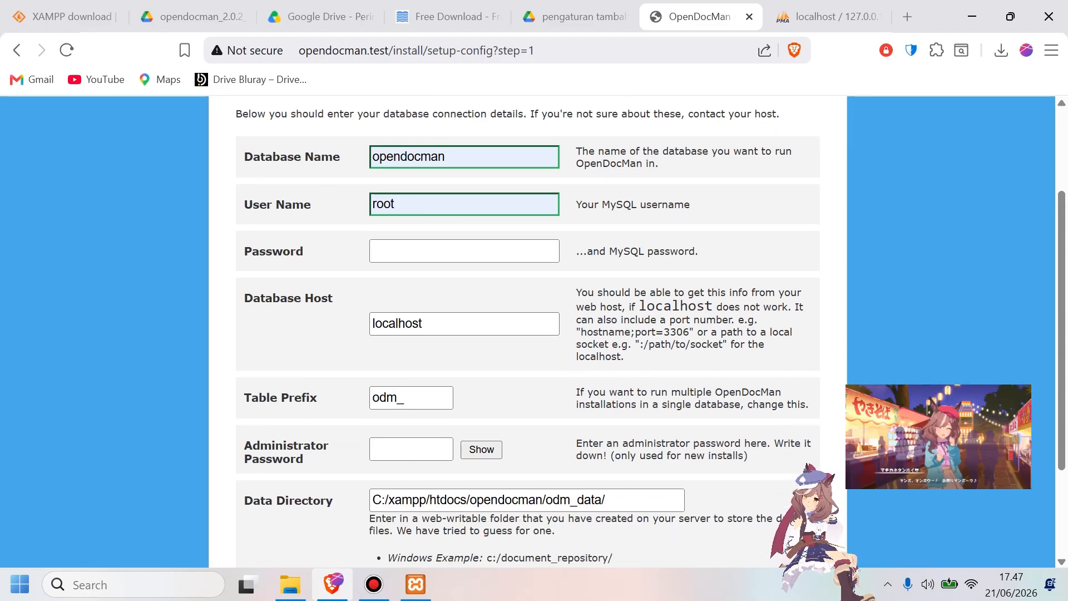
pyautogui.scroll(-1, 527, 334)
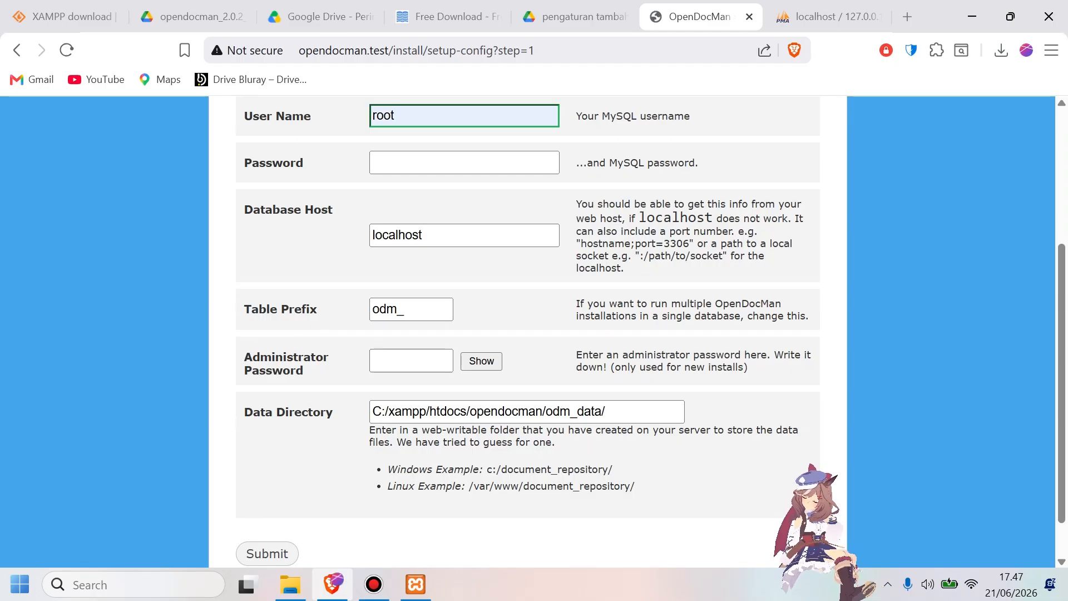
pyautogui.click(402, 361)
pyautogui.write('admin')
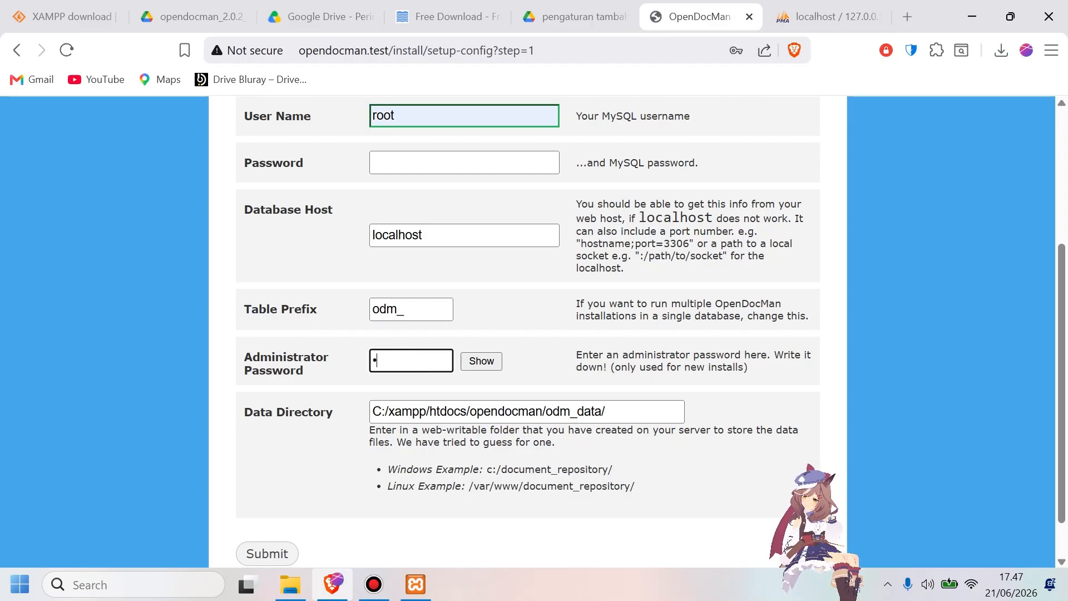
pyautogui.scroll(-1, 403, 361)
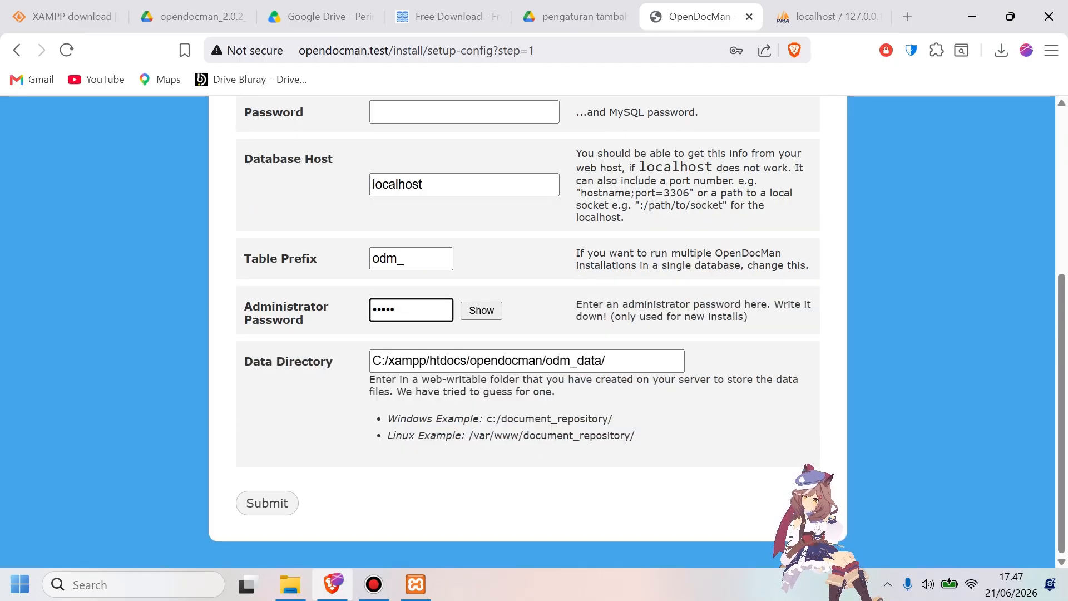
pyautogui.click(267, 503)
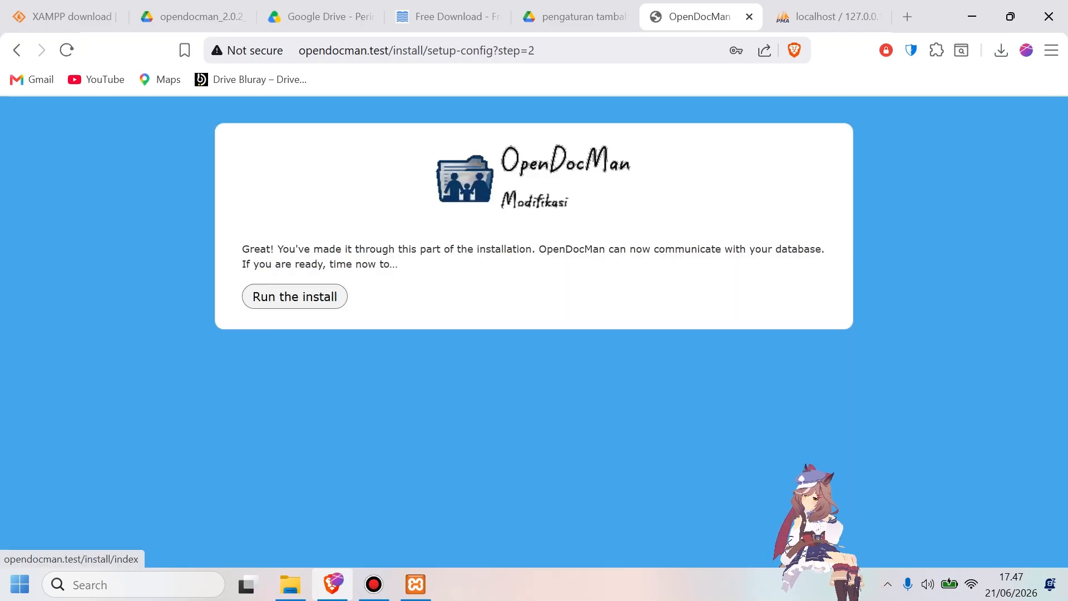
# Continue to the database installer and run the new installation for the OpenDocMan v2.0.2 release.
pyautogui.click(297, 297)
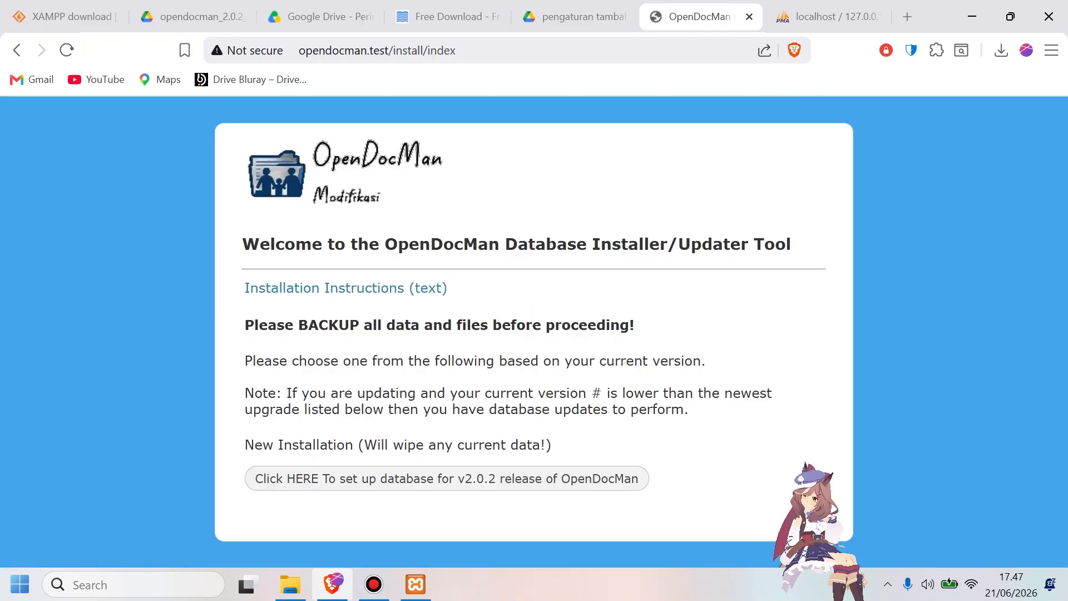
pyautogui.click(562, 479)
pyautogui.press('Return')
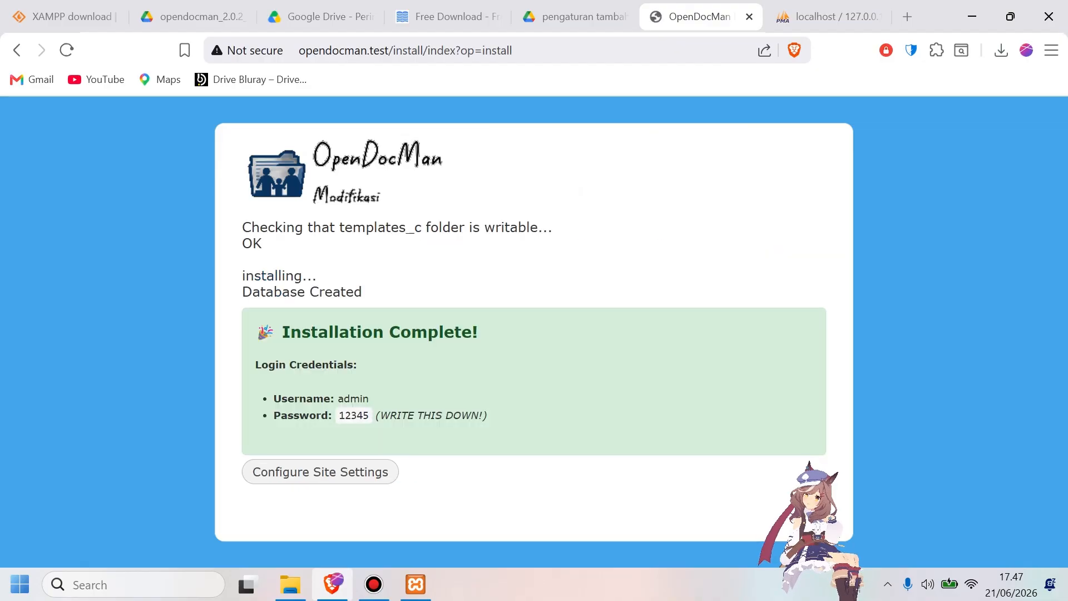
# Review the login credentials on the installation page and proceed to configuring the site settings.
pyautogui.moveTo(287, 339); pyautogui.dragTo(438, 338)
pyautogui.click(479, 376)
pyautogui.click(381, 405)
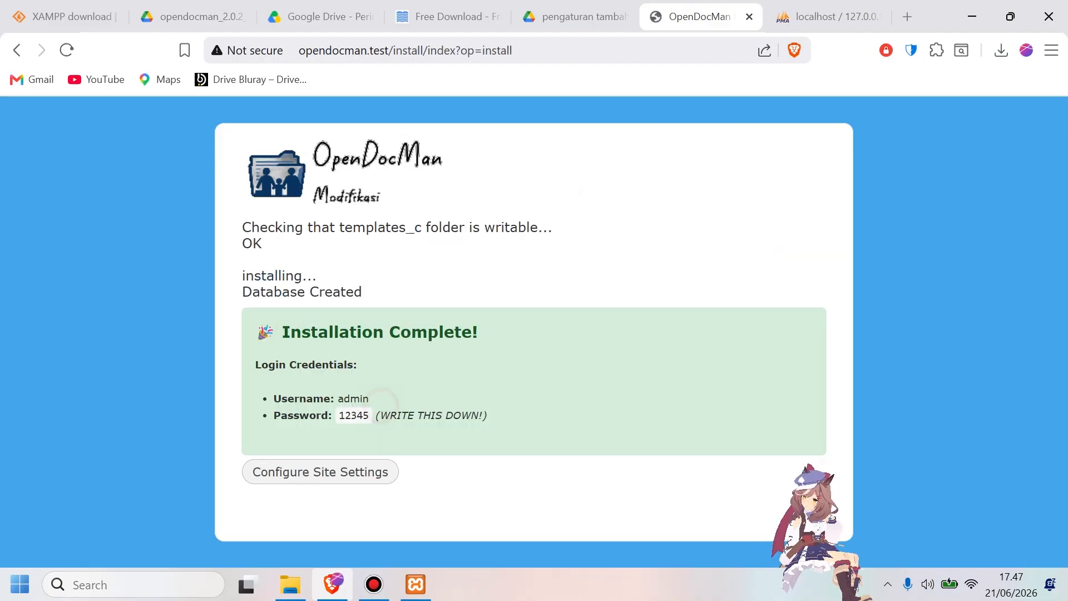
pyautogui.doubleClick(361, 416)
pyautogui.click(421, 455)
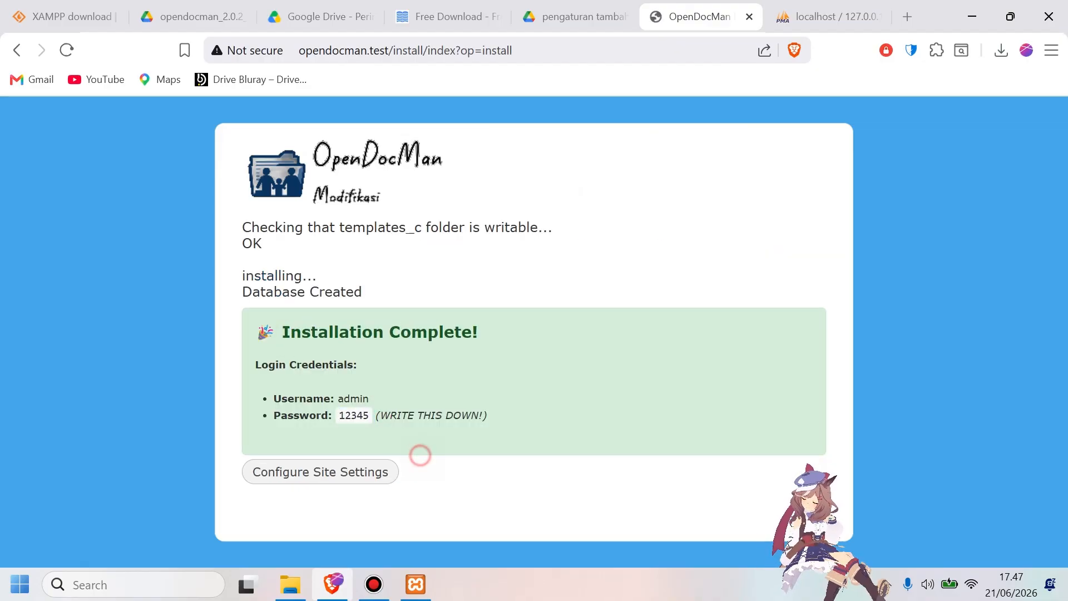
pyautogui.click(362, 470)
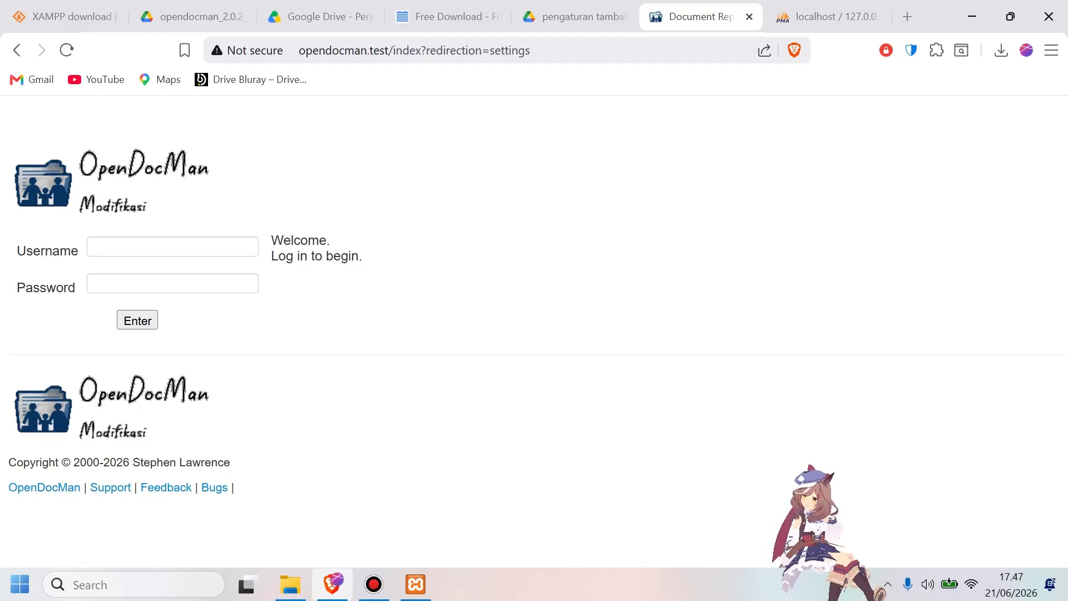
# Log in to OpenDocMan with the username admin and the account password.
pyautogui.click(207, 246)
pyautogui.write('admin')
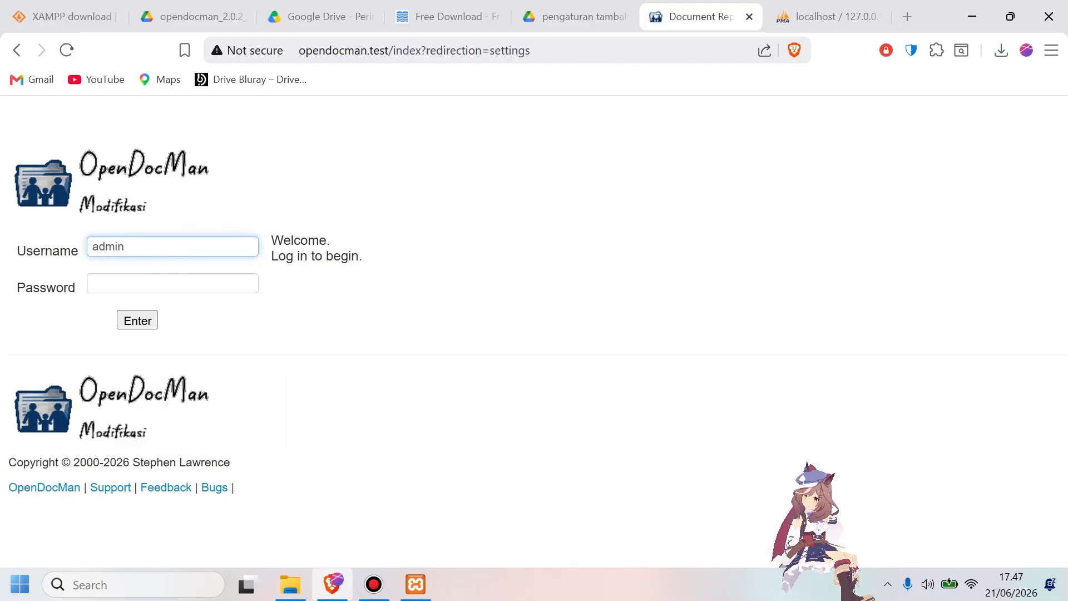
pyautogui.press('Tab')
pyautogui.write('admin')
pyautogui.press('Return')
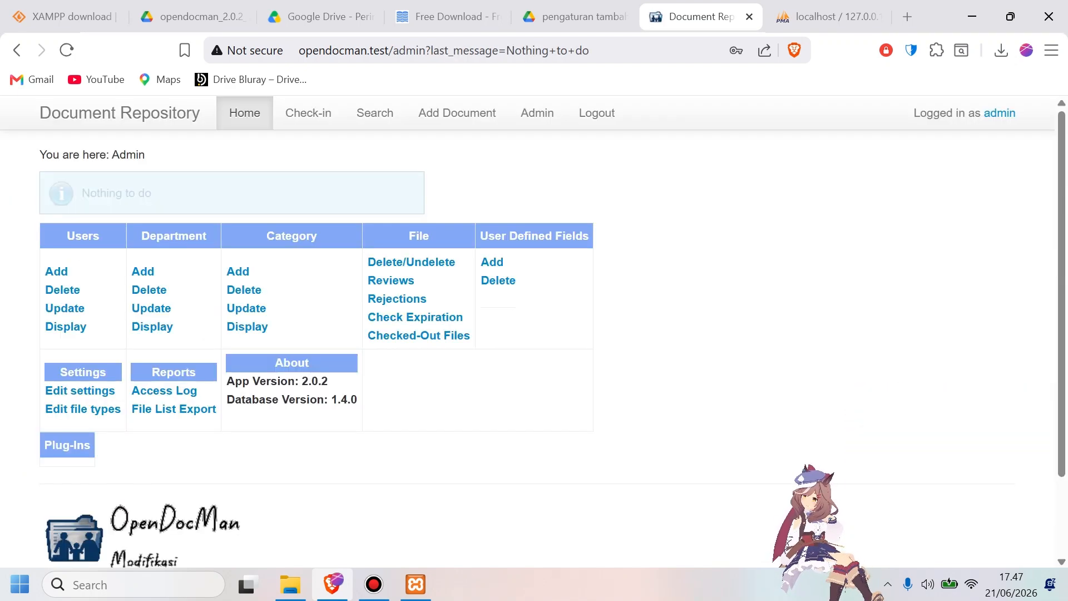
# Look through the Check-in, Search, Add Document and Admin pages of the document repository.
pyautogui.click(309, 111)
pyautogui.click(381, 114)
pyautogui.click(315, 113)
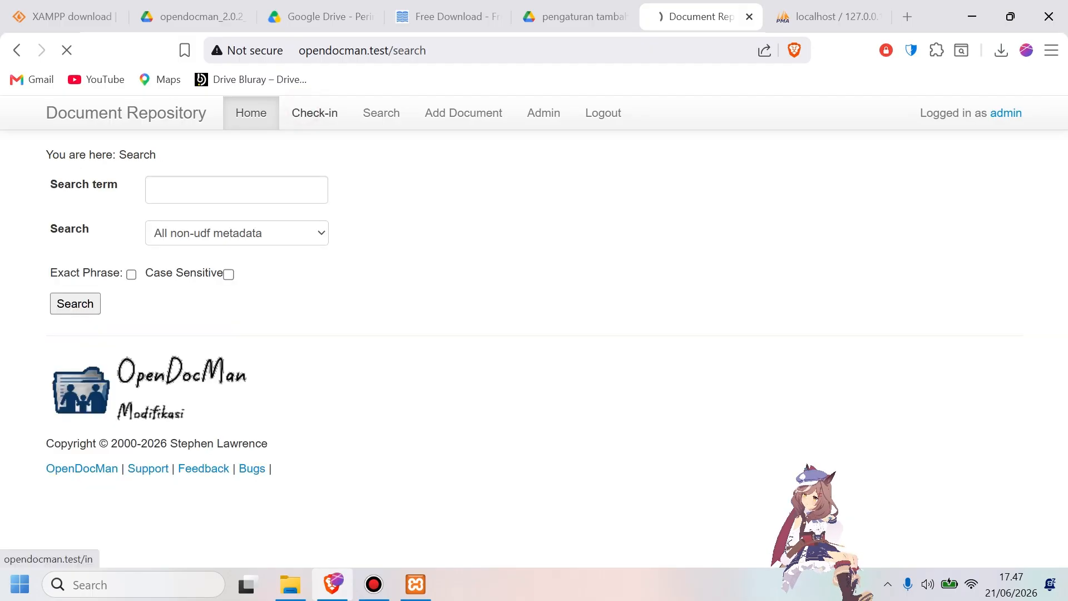
pyautogui.click(477, 114)
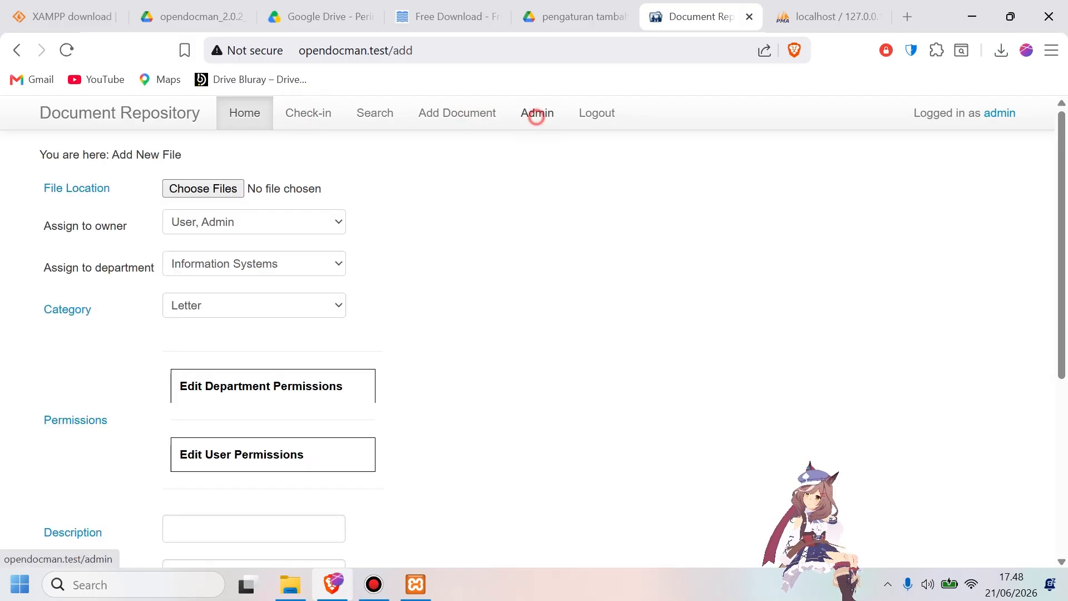
pyautogui.click(536, 113)
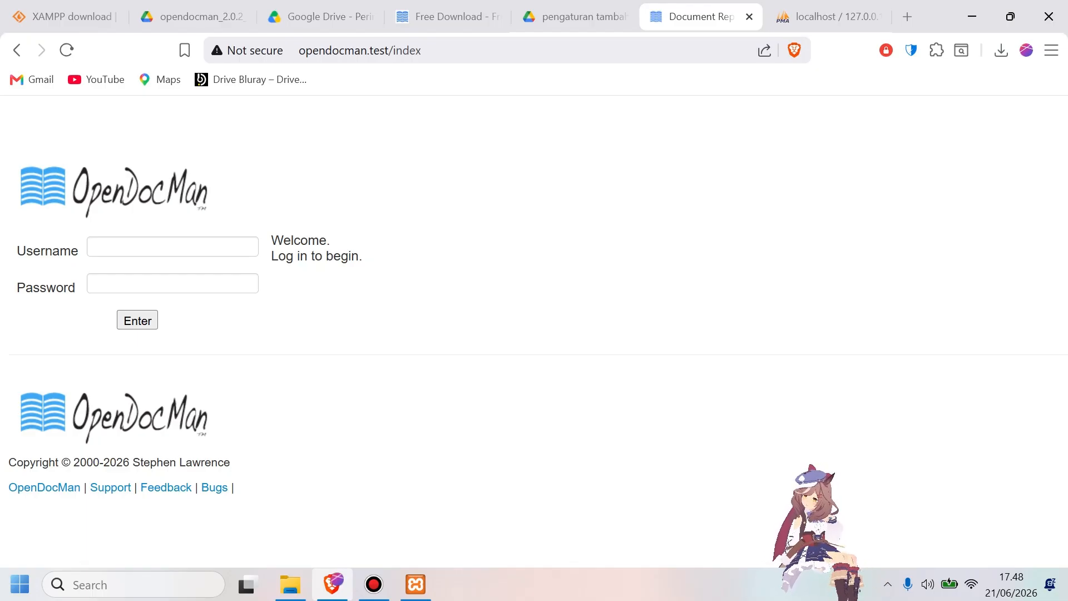
# Log back in to OpenDocMan as admin, entering the account password.
pyautogui.click(172, 249)
pyautogui.click(187, 282)
pyautogui.click(153, 287)
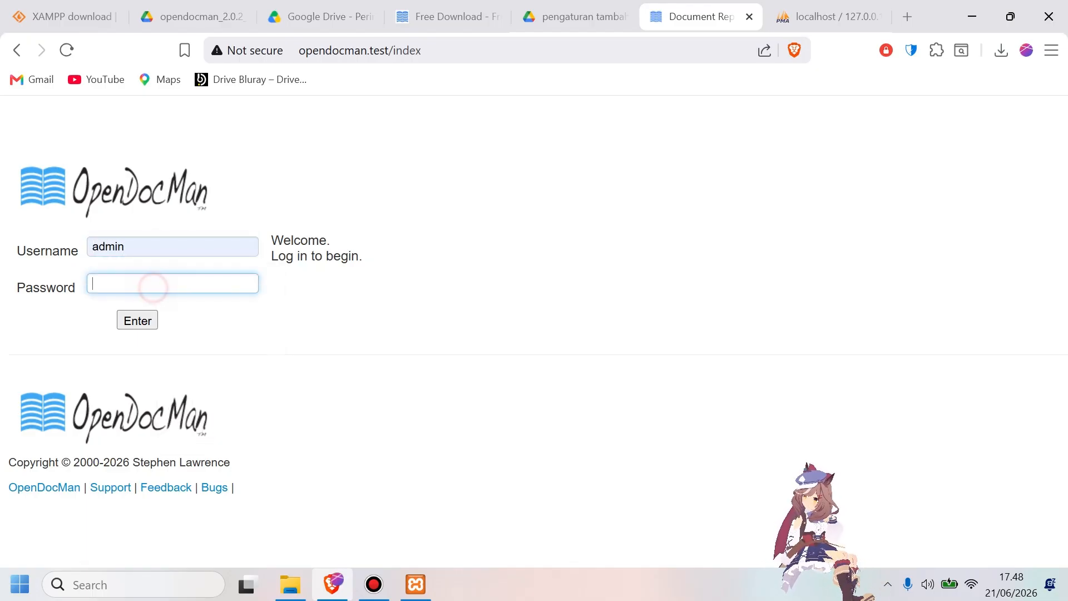
pyautogui.write('admin')
pyautogui.press('Return')
# Set the site theme to tema_modifikasi in the admin settings and save the settings.
pyautogui.click(541, 115)
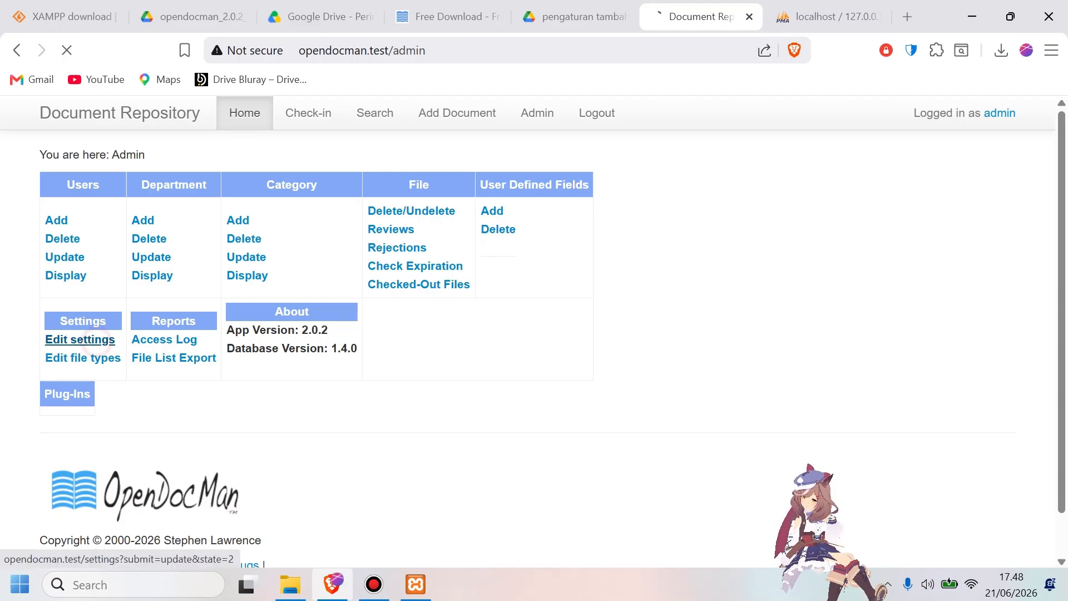
pyautogui.click(80, 339)
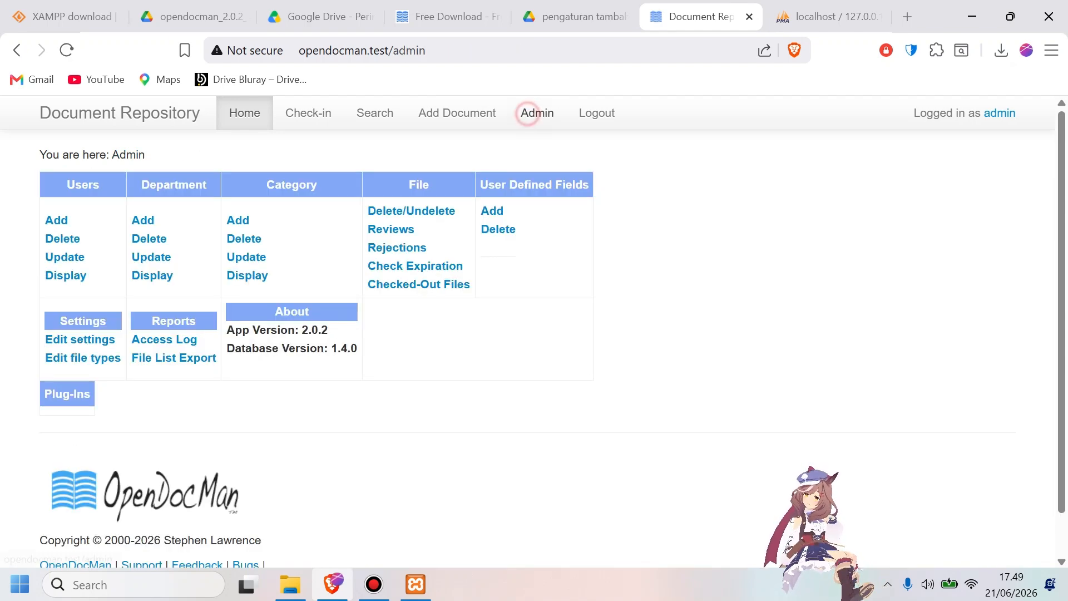
pyautogui.click(80, 339)
pyautogui.scroll(-4, 79, 339)
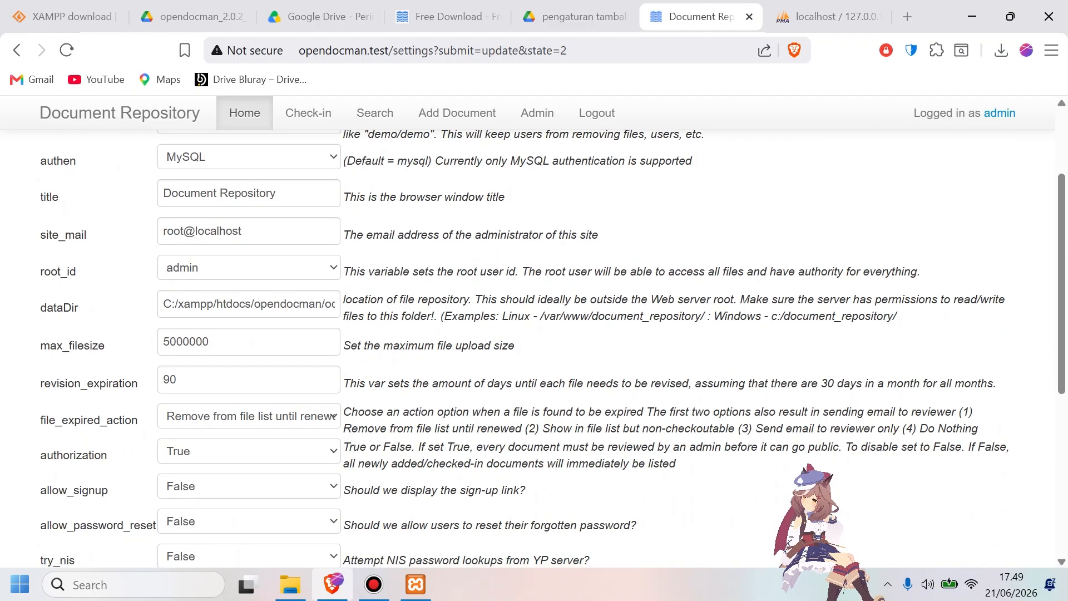
pyautogui.scroll(-1, 553, 348)
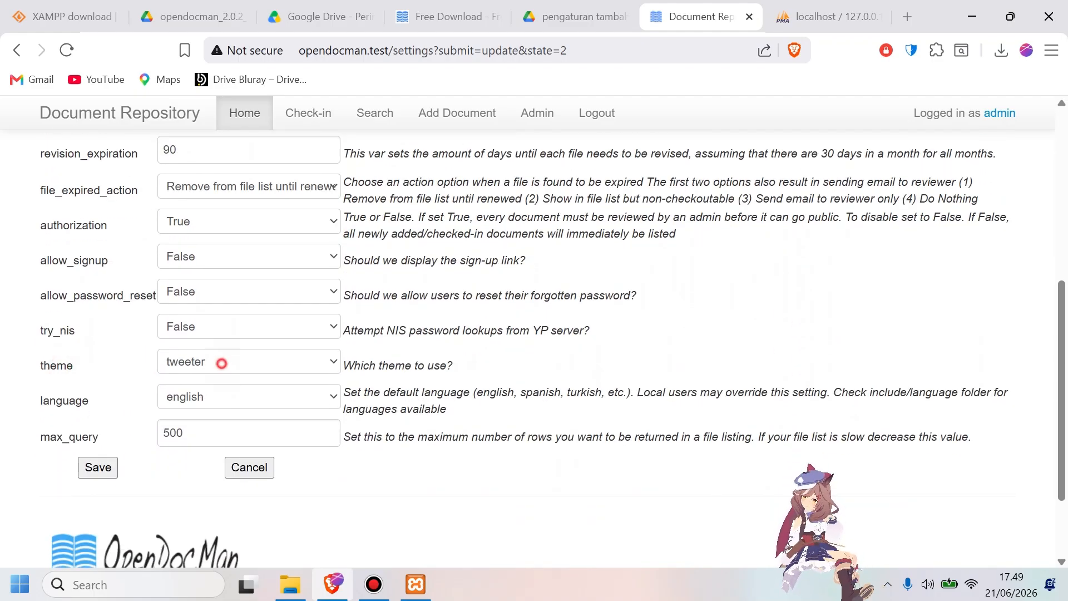
pyautogui.click(222, 363)
pyautogui.press('Up')
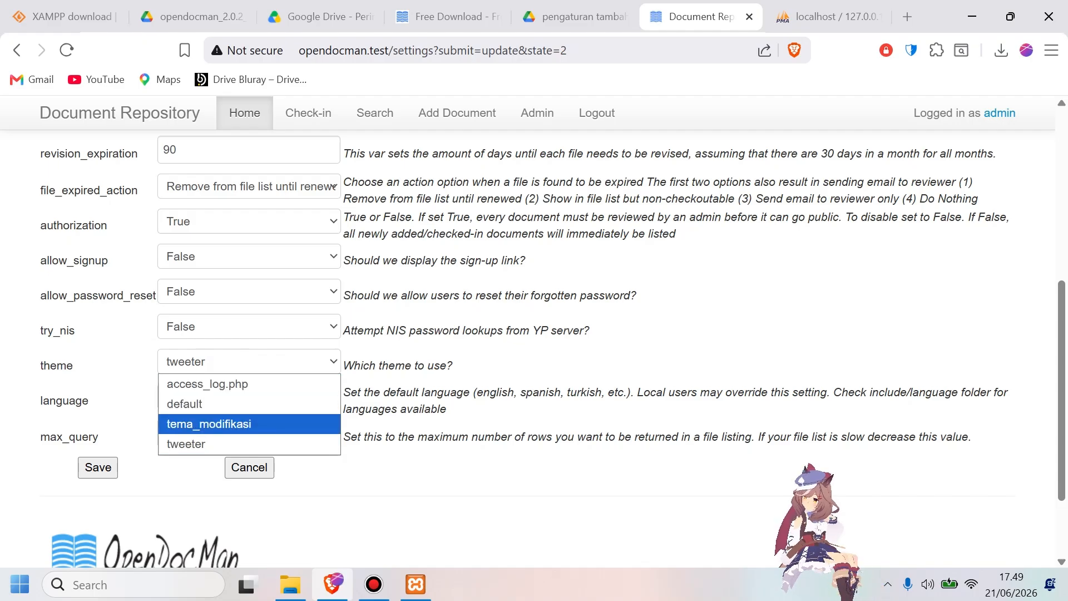
pyautogui.click(256, 424)
pyautogui.click(98, 466)
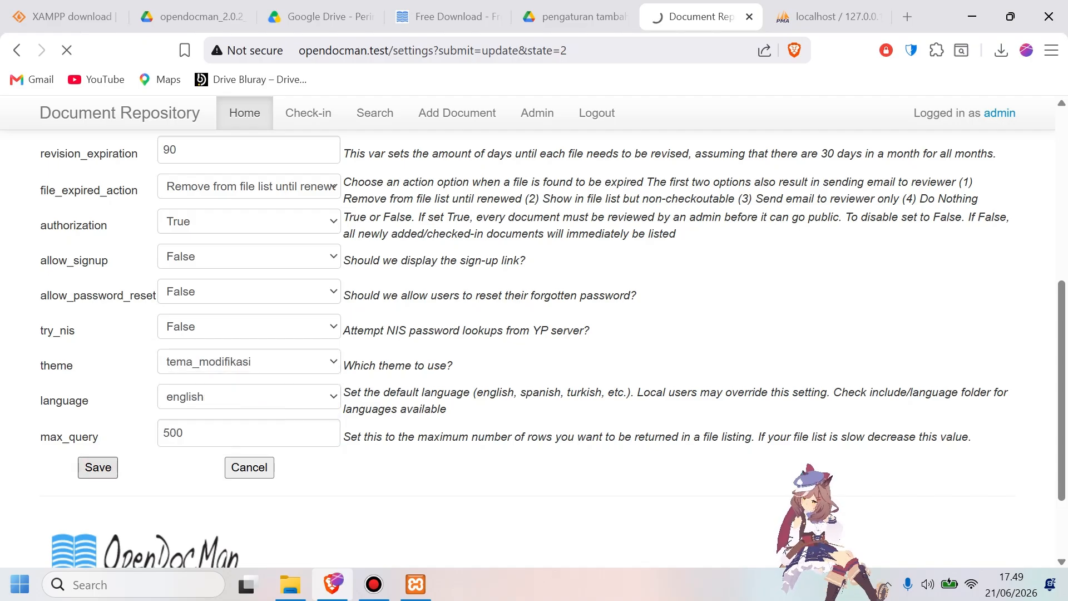
pyautogui.scroll(-7, 527, 349)
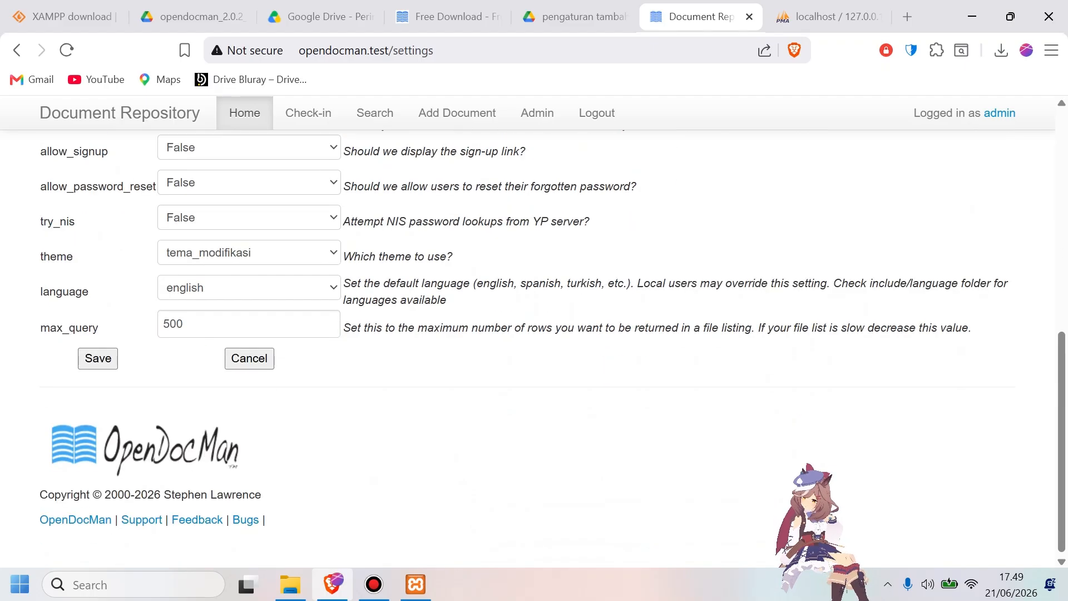
pyautogui.click(98, 359)
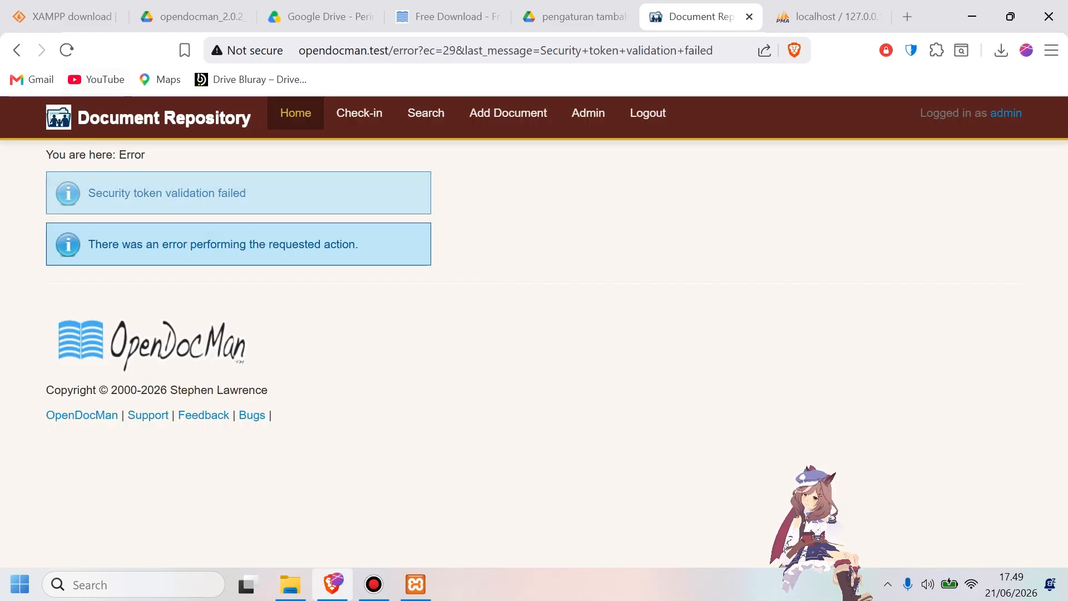
# Look through the Check-in and Home pages to examine the site's modified theme.
pyautogui.click(508, 113)
pyautogui.click(359, 113)
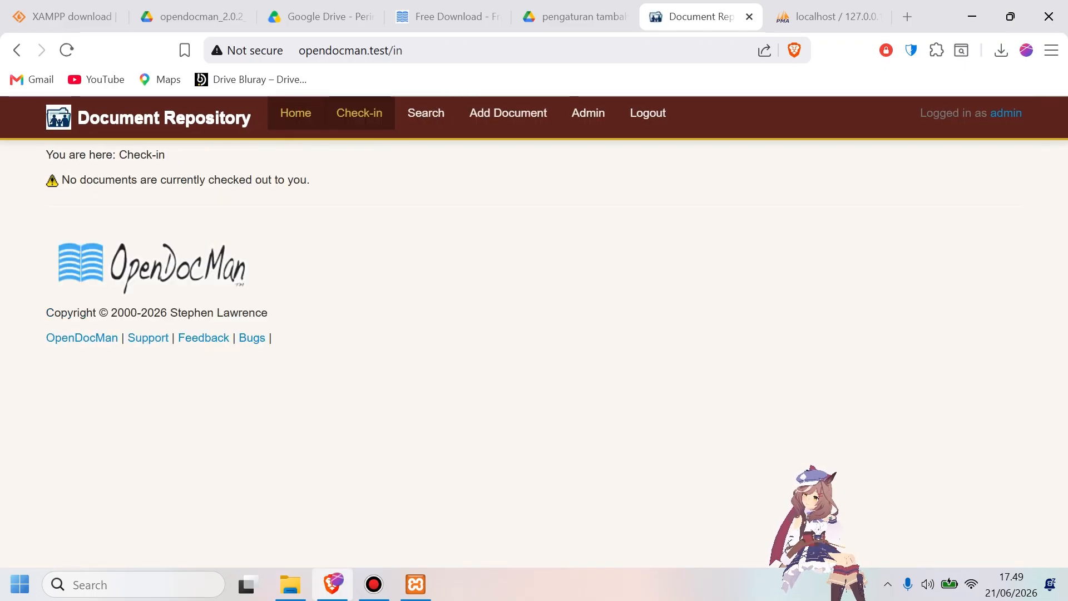
pyautogui.click(296, 113)
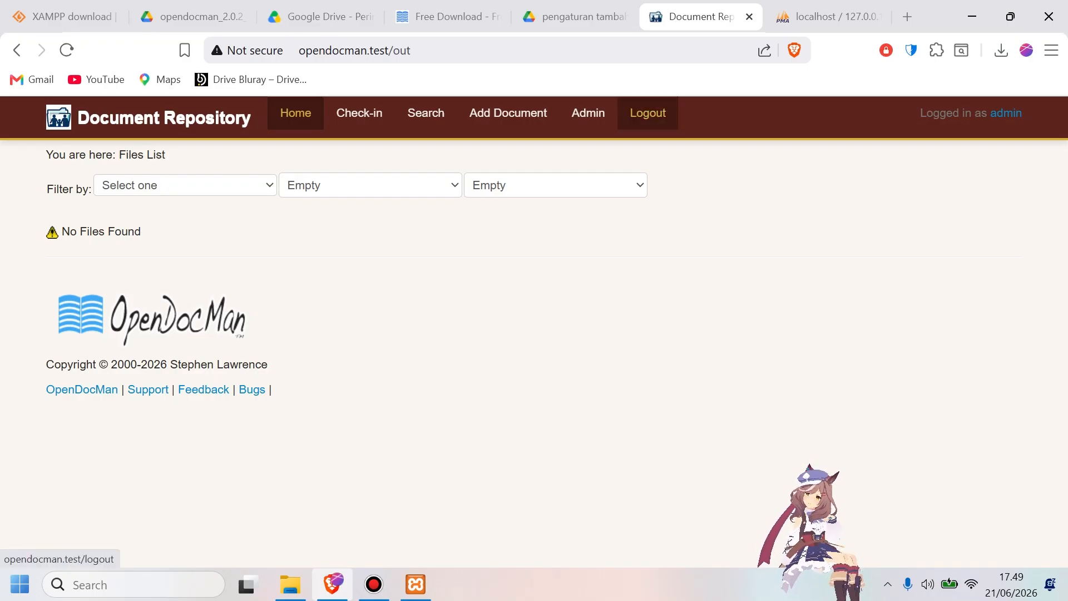
# Log out, then log back in through the modified login page as admin, entering the account password.
pyautogui.click(648, 113)
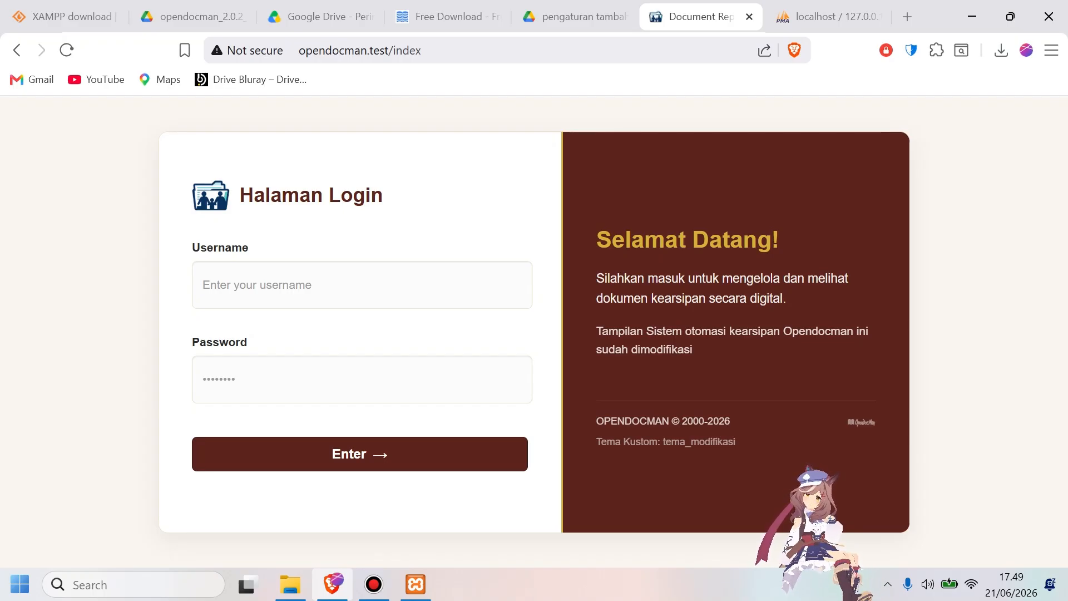
pyautogui.click(303, 286)
pyautogui.click(302, 338)
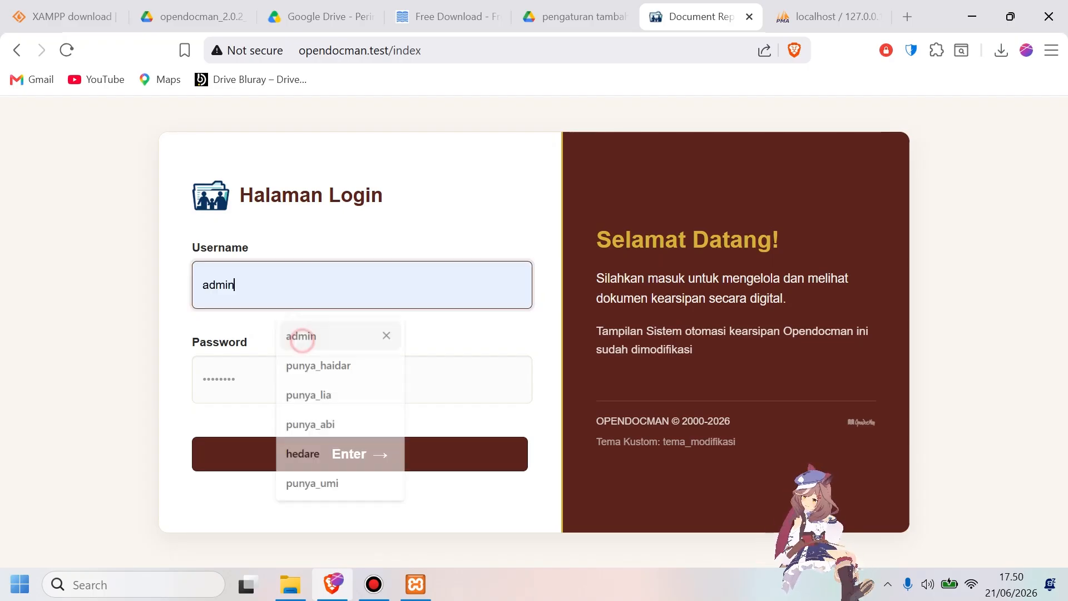
pyautogui.click(291, 382)
pyautogui.write('•••••')
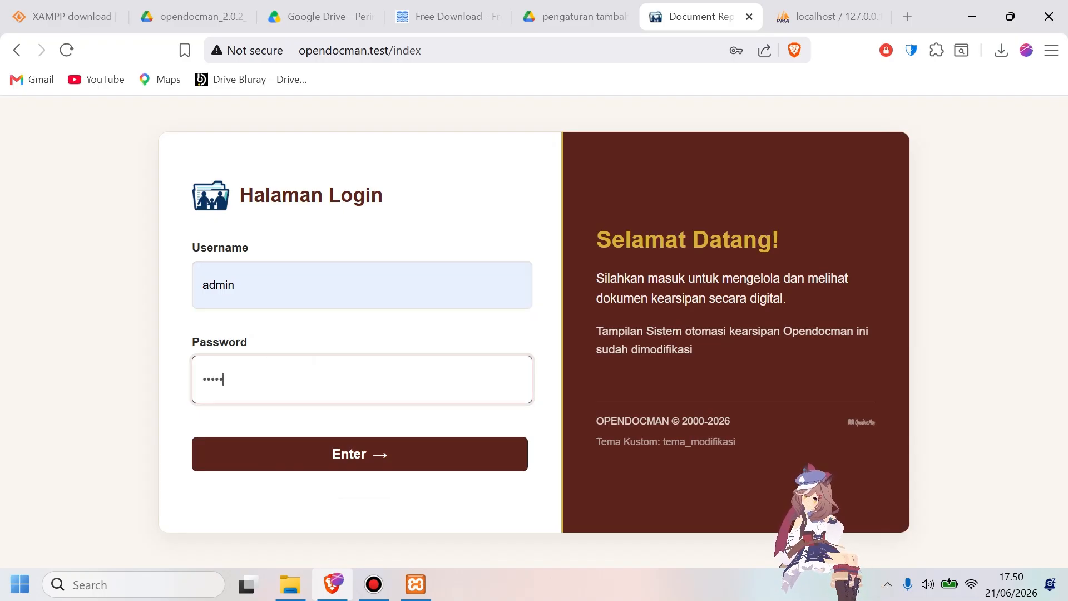
pyautogui.press('Return')
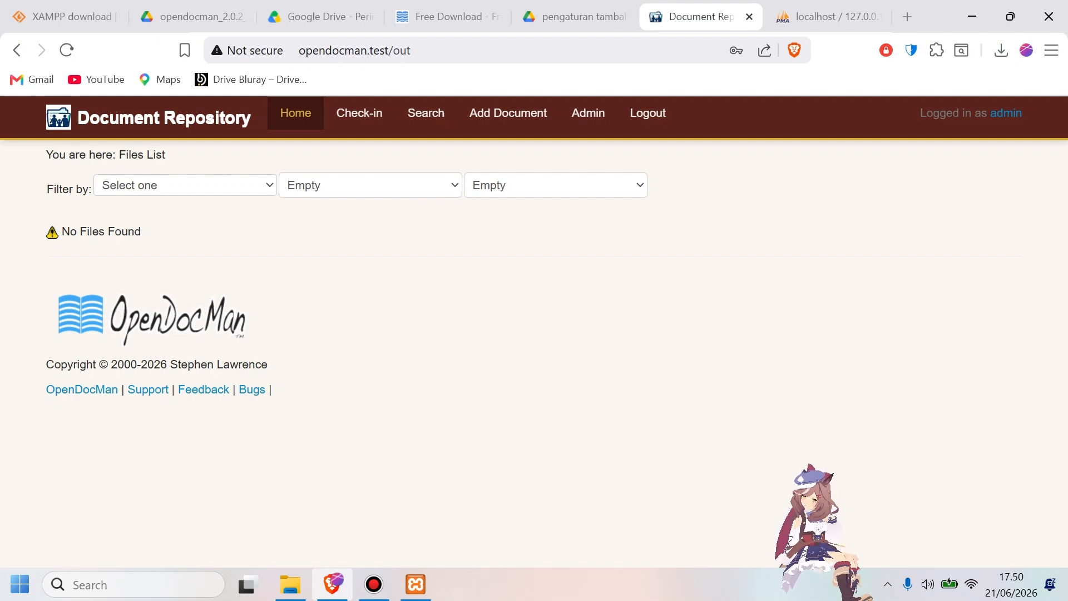
# Switch to File Explorer and open the images folder inside opendocman\public.
pyautogui.moveTo(289, 584)
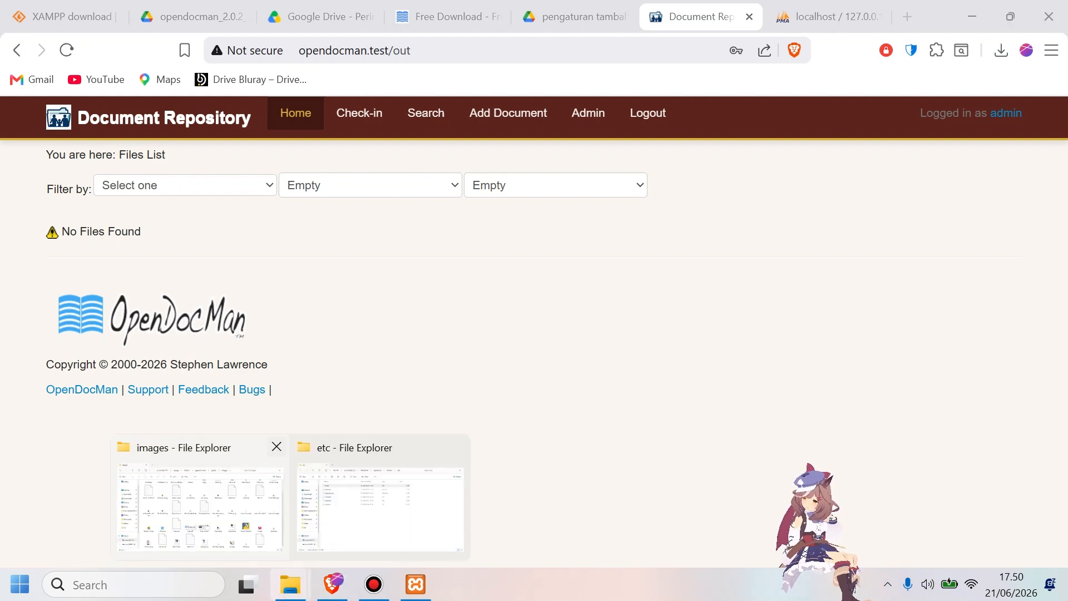
pyautogui.click(200, 501)
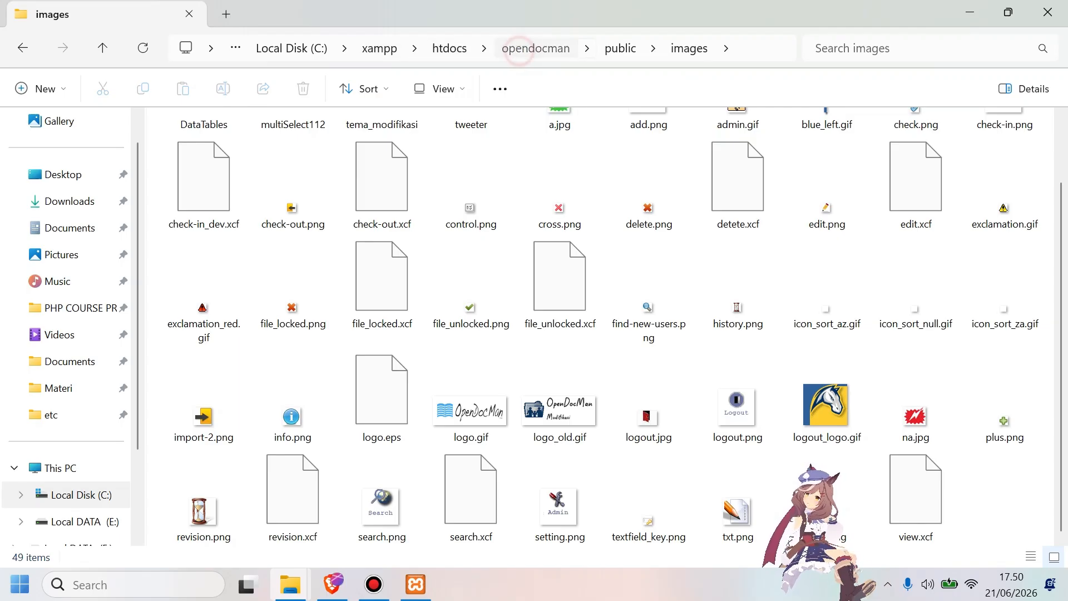
pyautogui.click(536, 48)
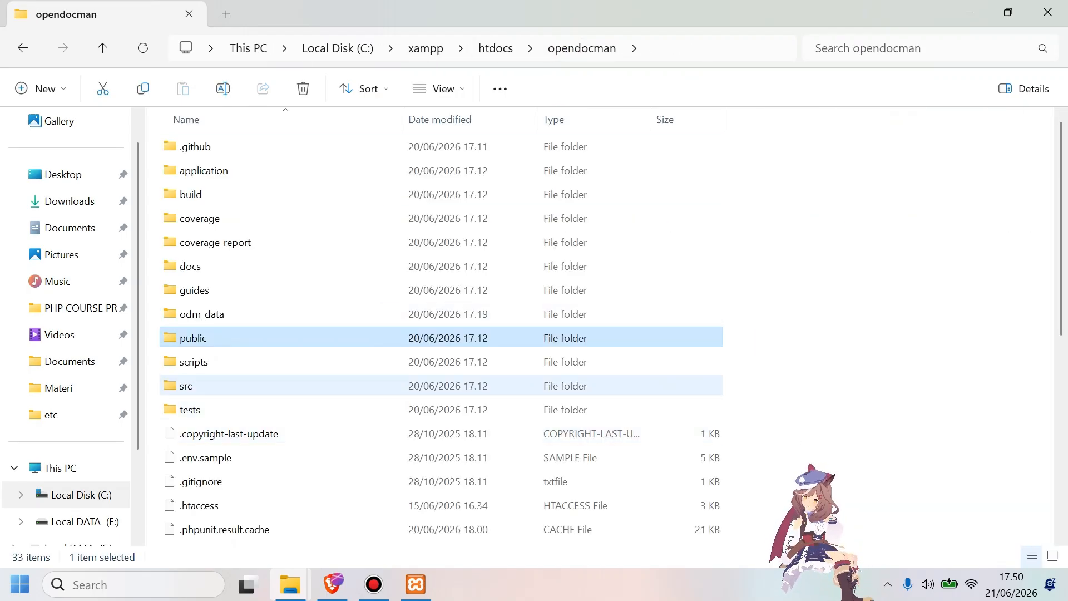
pyautogui.click(220, 342)
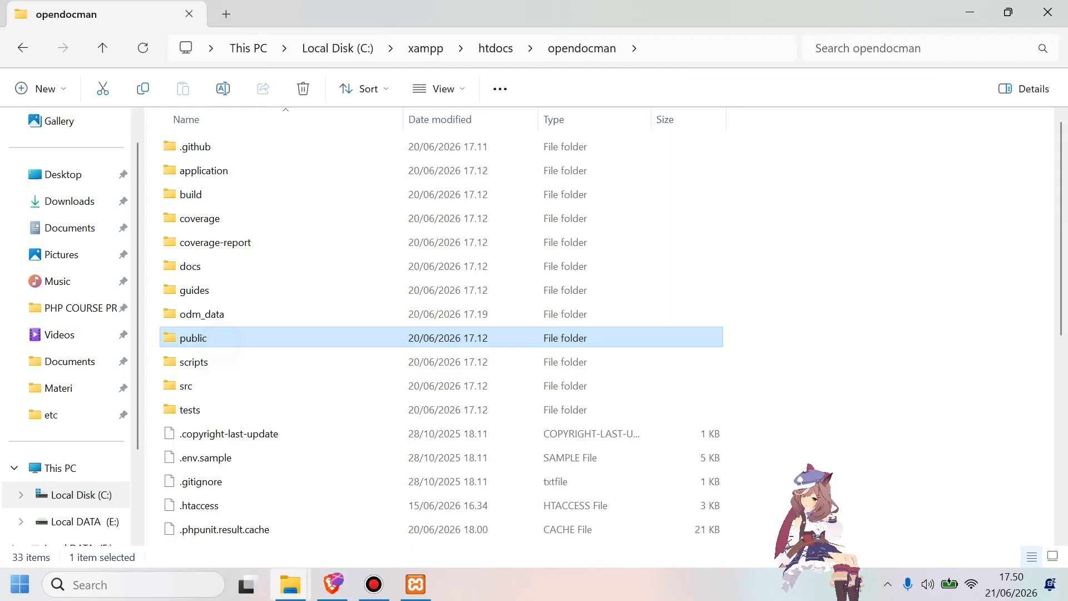
pyautogui.doubleClick(250, 341)
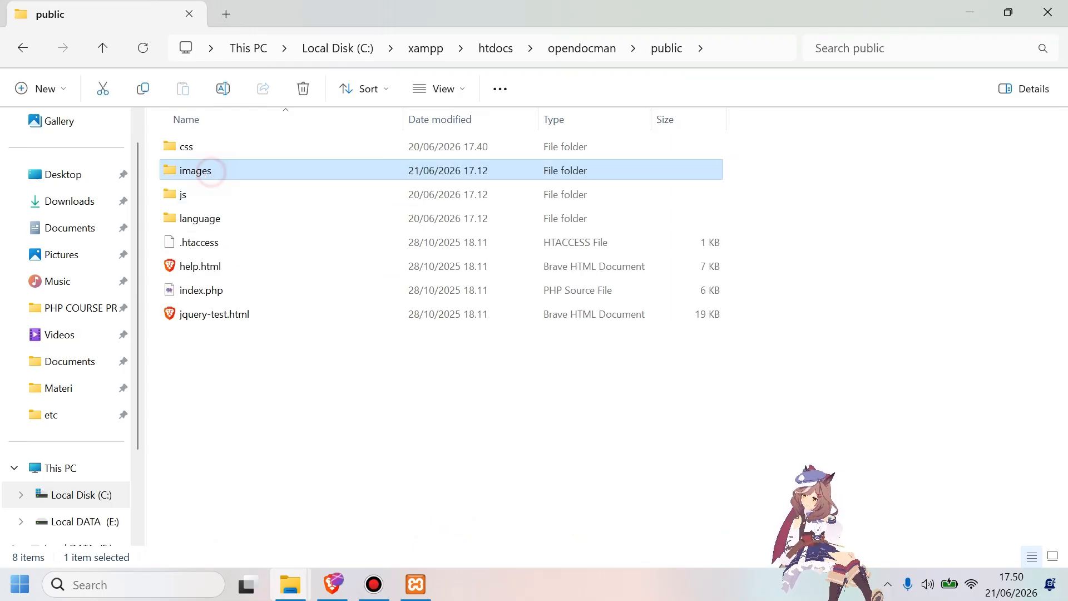
pyautogui.doubleClick(195, 170)
pyautogui.scroll(-2, 548, 334)
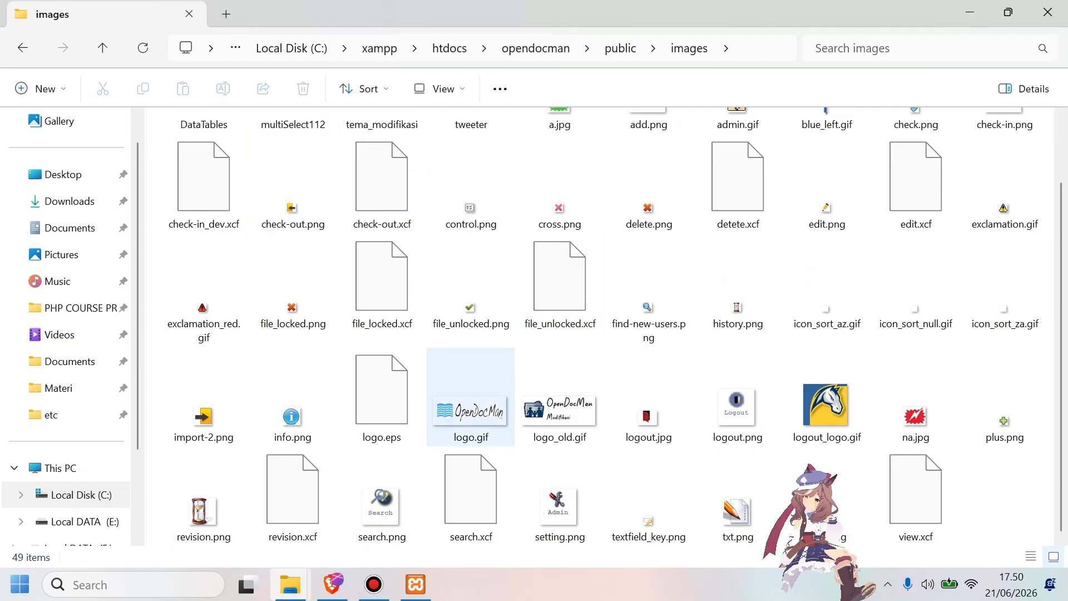
# Compare logo.gif and logo_old.gif in the images folder with the logo shown in the site's footer.
pyautogui.click(471, 410)
pyautogui.click(547, 402)
pyautogui.click(470, 411)
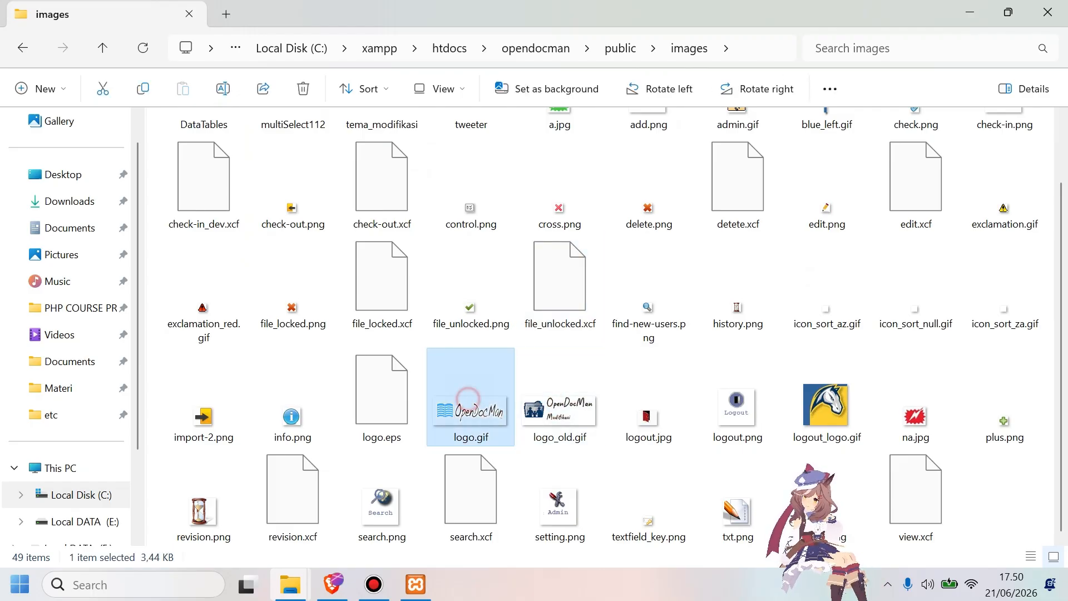
pyautogui.click(547, 402)
pyautogui.click(474, 399)
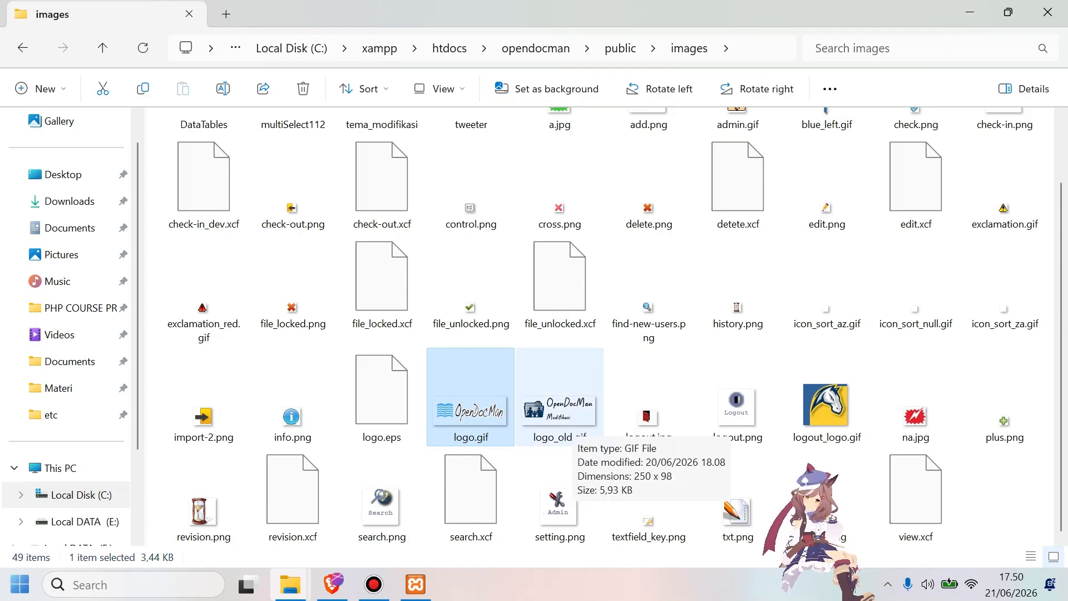
pyautogui.click(569, 422)
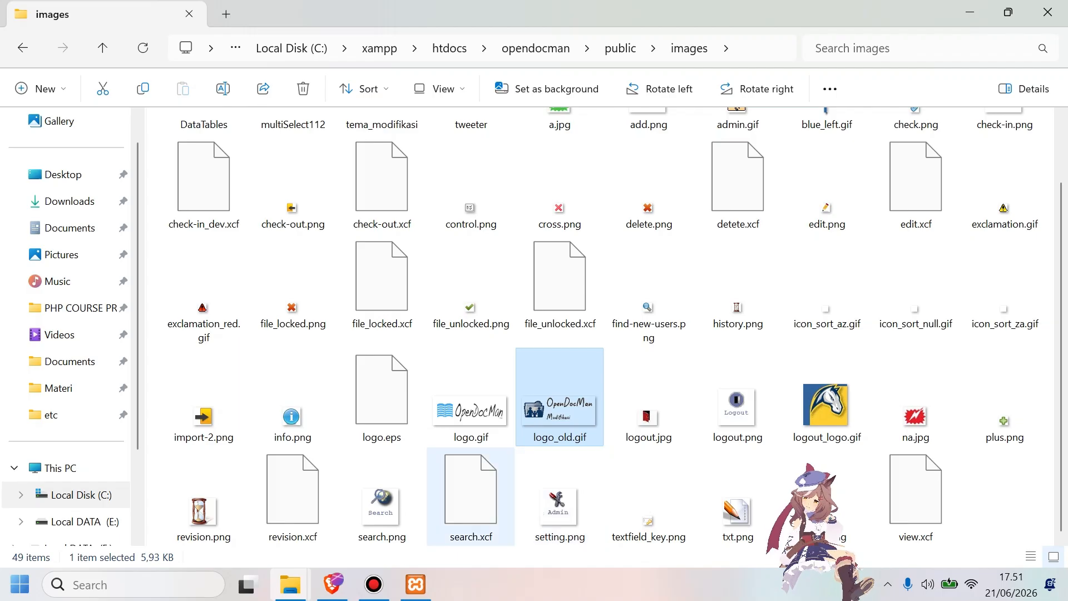
pyautogui.hotkey('alt', 'Tab')
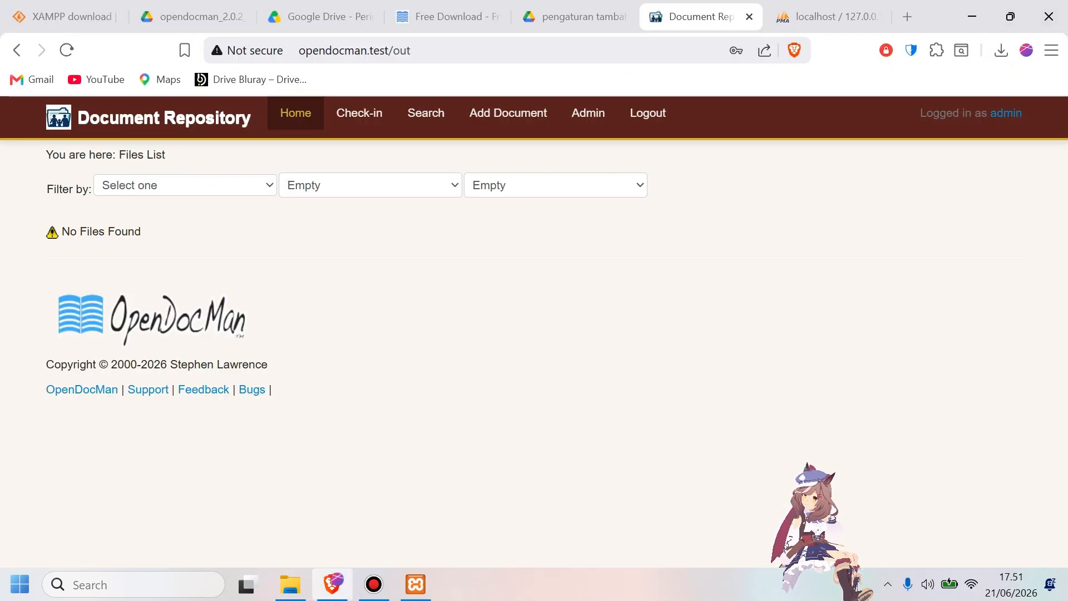
pyautogui.hotkey('alt', 'Tab')
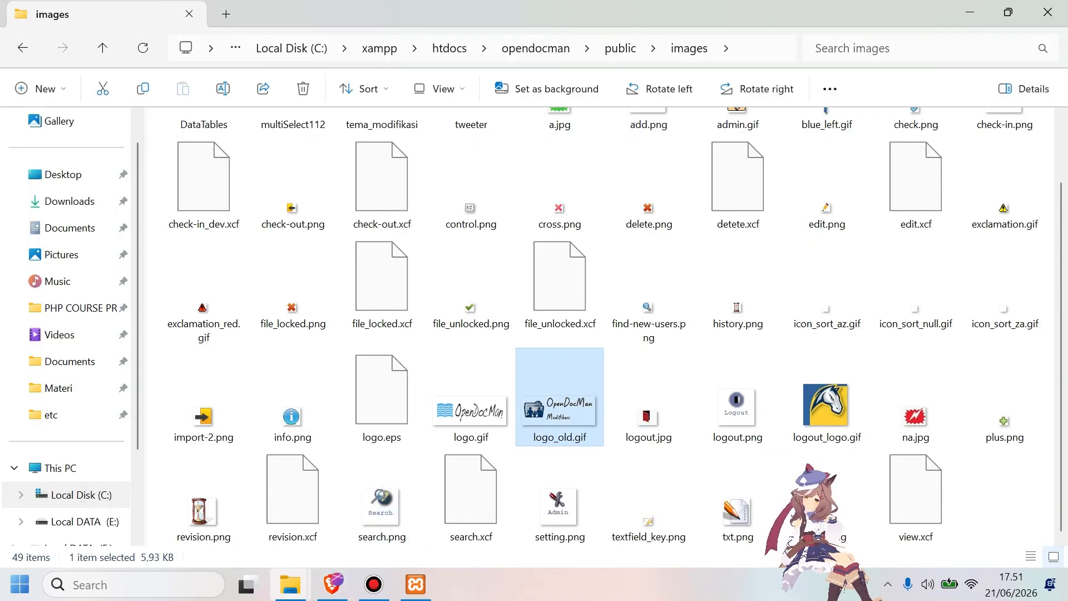
# Rename the original logo.gif in the images folder as logo4.gif to free up its name.
pyautogui.click(470, 410)
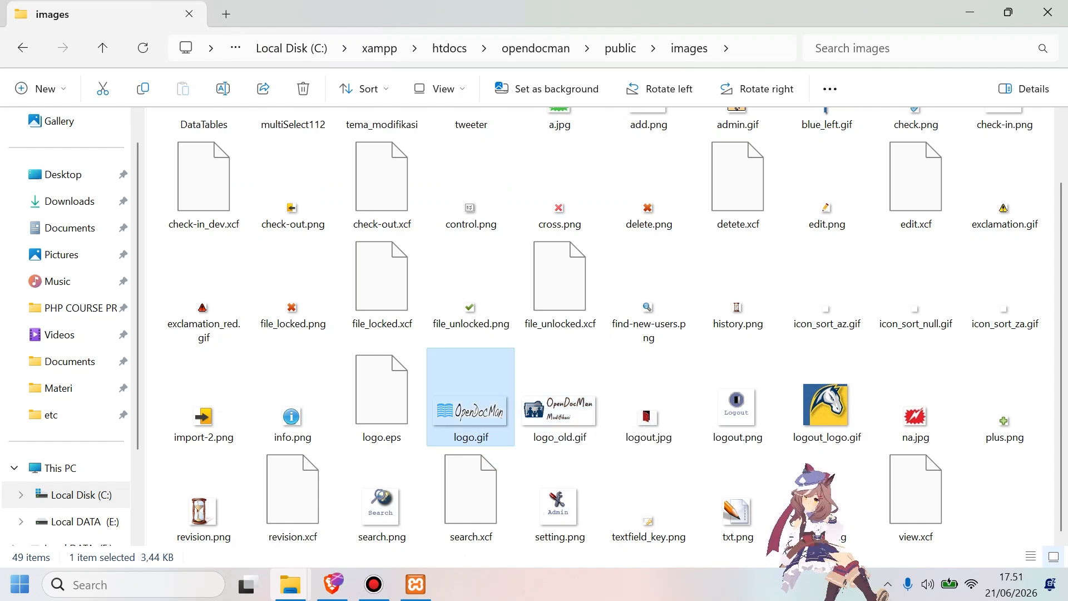
pyautogui.press('F2')
pyautogui.press('Right')
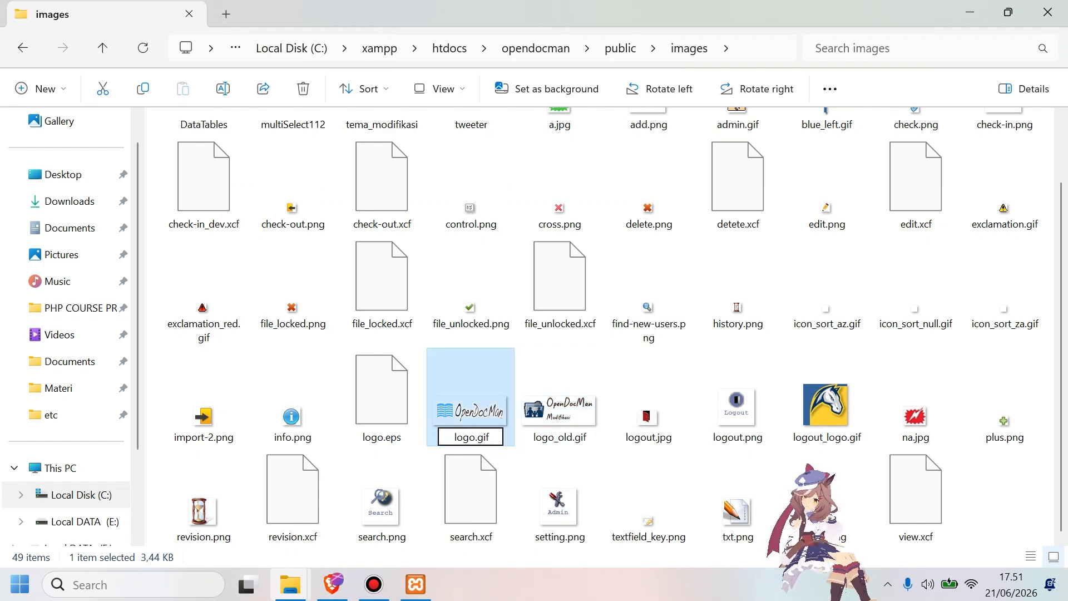
pyautogui.write('4')
# Rename the modified logo image logo_old.gif as logo.gif.
pyautogui.click(557, 414)
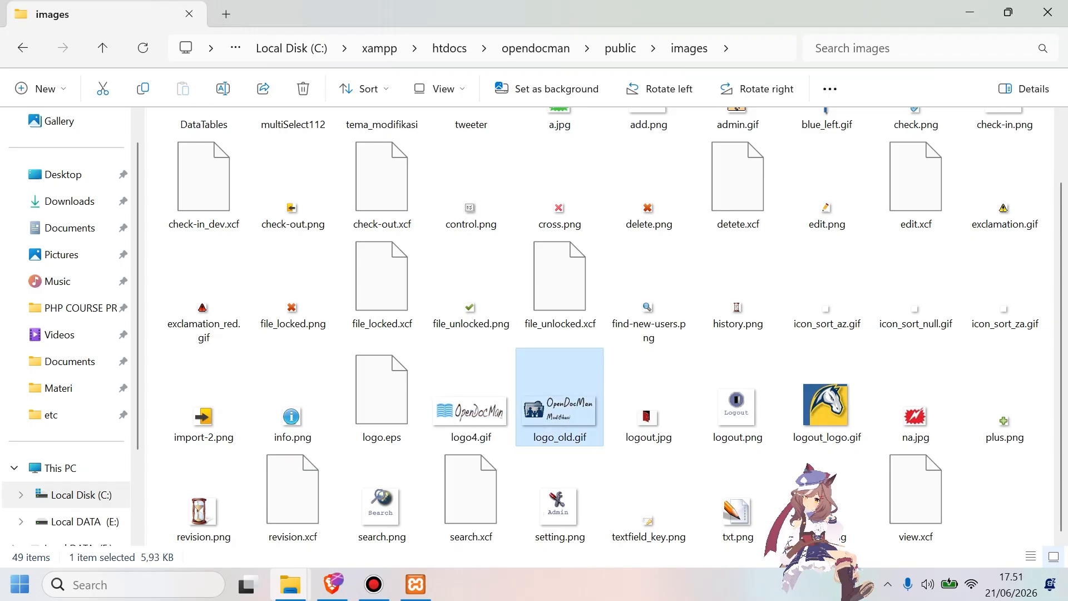
pyautogui.press('F2')
pyautogui.press('Right')
pyautogui.press('BackSpace')
pyautogui.press('BackSpace')
pyautogui.press('BackSpace')
pyautogui.press('BackSpace')
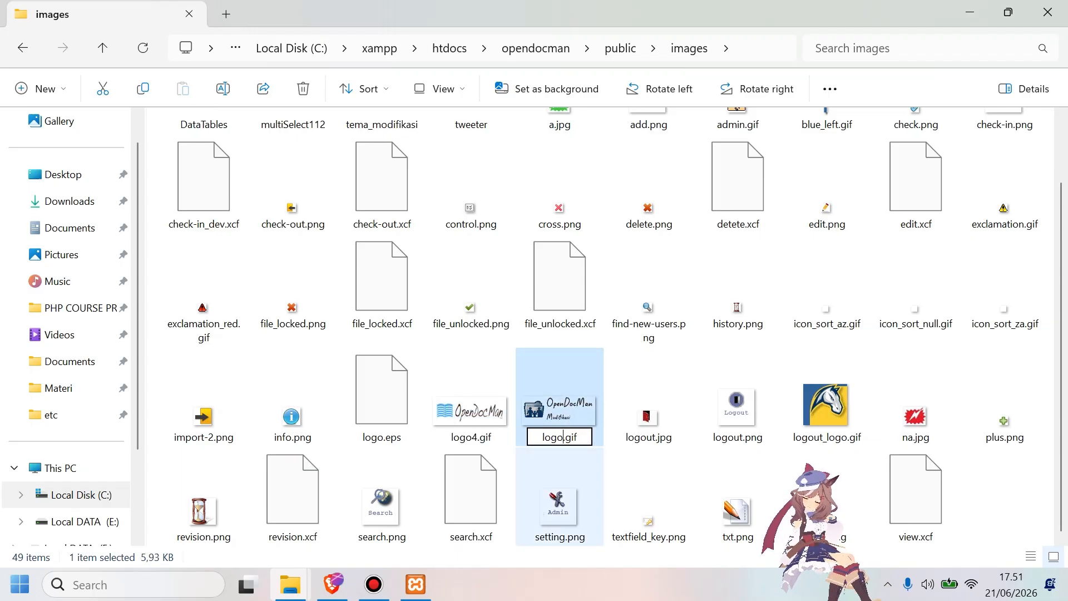
# Rename logo4.gif as logo_old.gif and refresh the images folder.
pyautogui.click(474, 386)
pyautogui.press('F2')
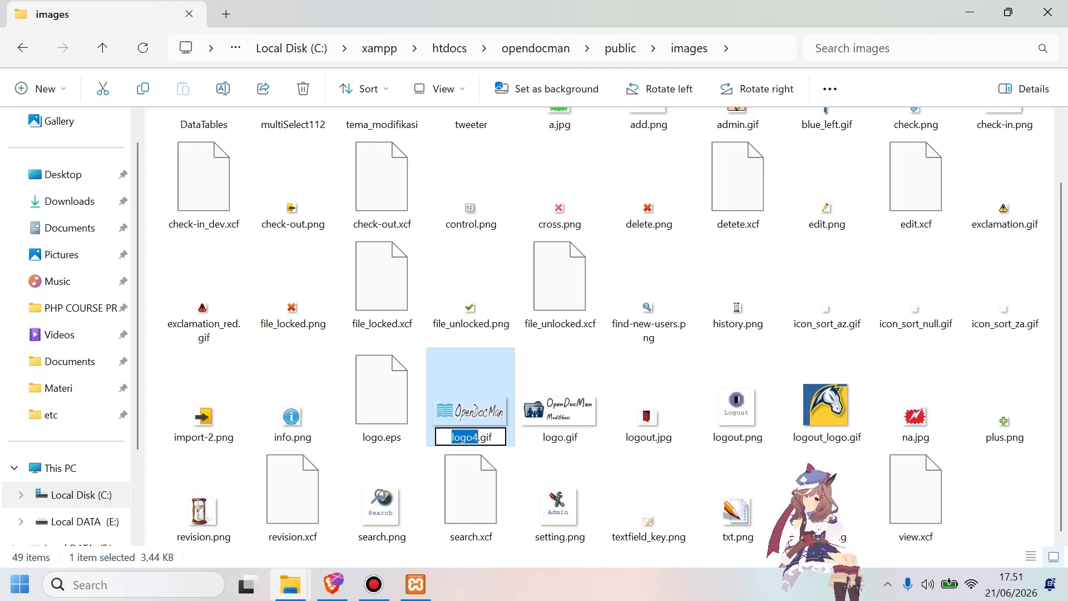
pyautogui.press('Right')
pyautogui.press('BackSpace')
pyautogui.write('_old')
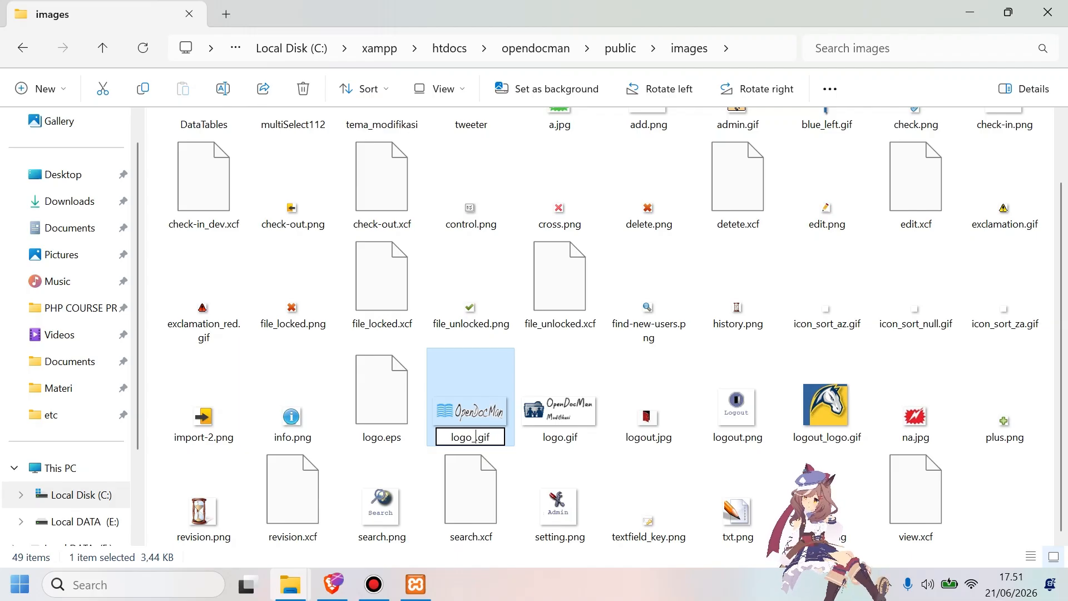
pyautogui.click(634, 391)
pyautogui.click(143, 48)
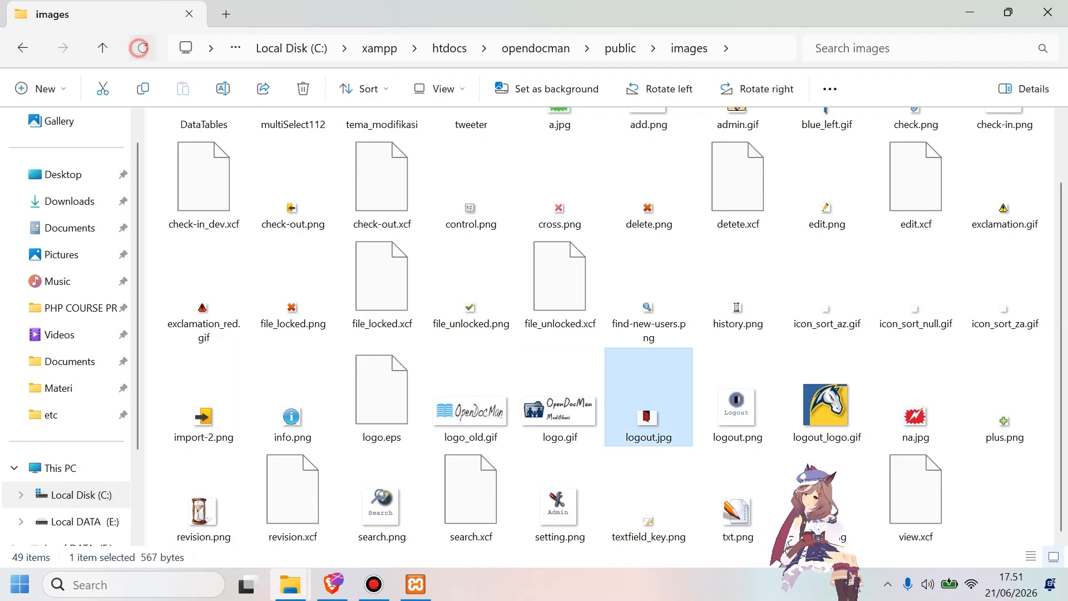
# Switch to the browser and reload the OpenDocMan files list to check the footer logo.
pyautogui.click(333, 584)
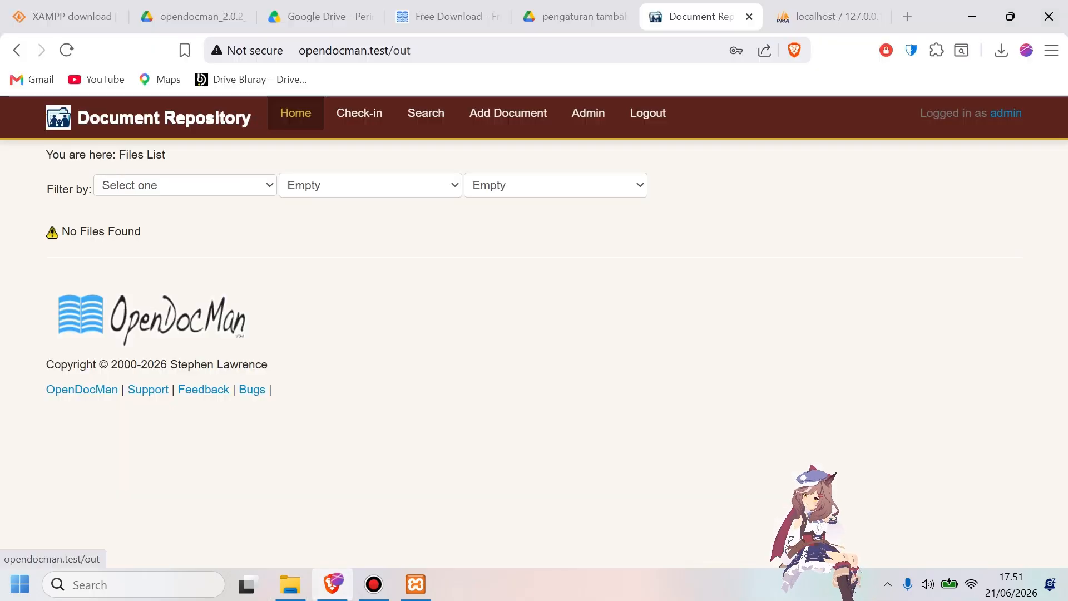
pyautogui.click(67, 50)
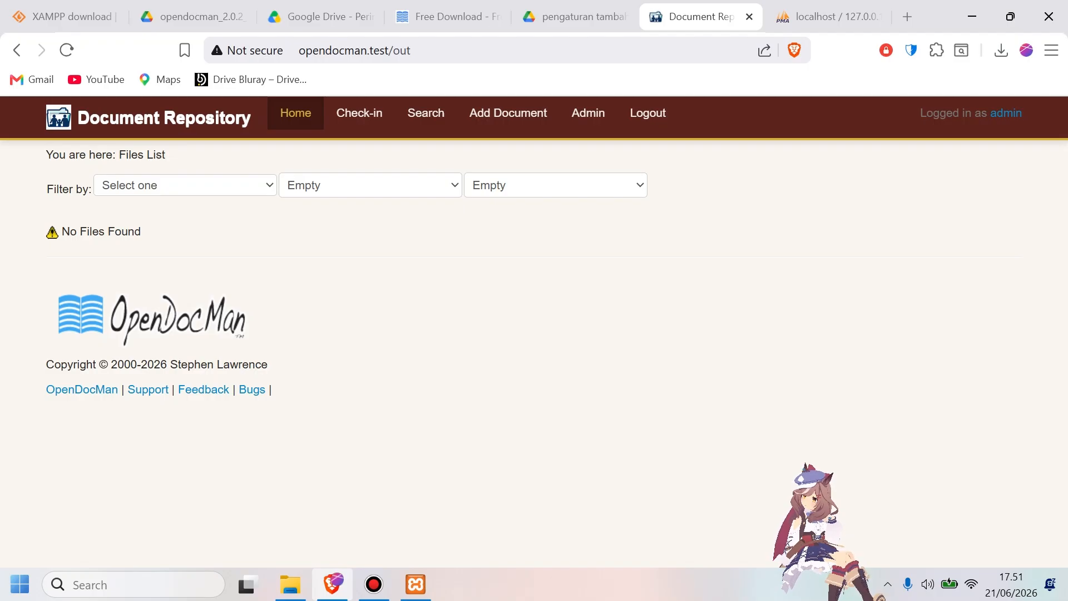
pyautogui.press('F5')
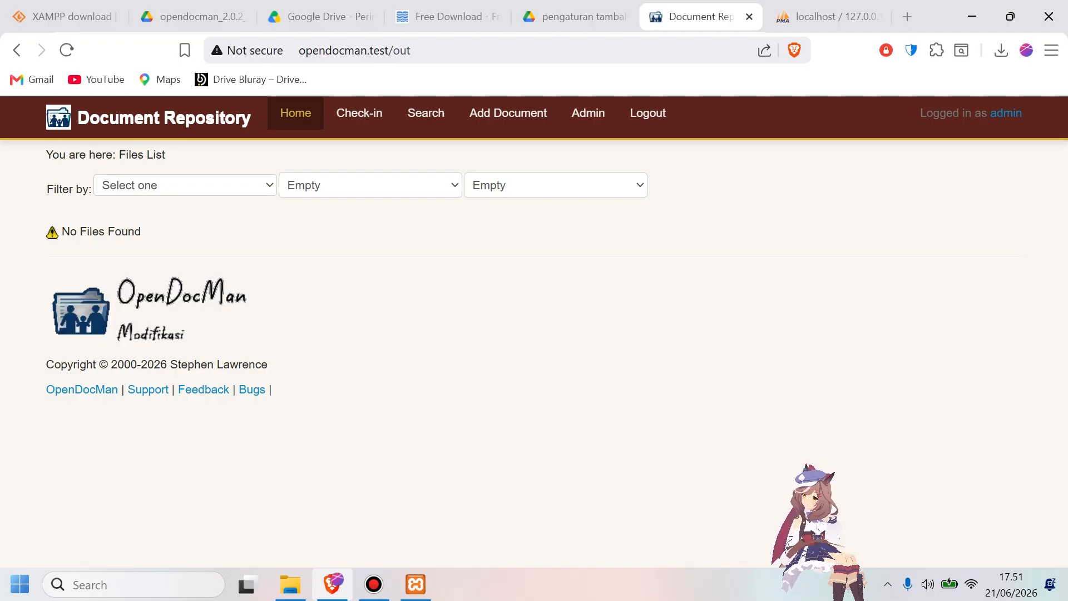
# Log in to OpenDocMan as admin, entering the account password on the modified login page.
pyautogui.click(320, 287)
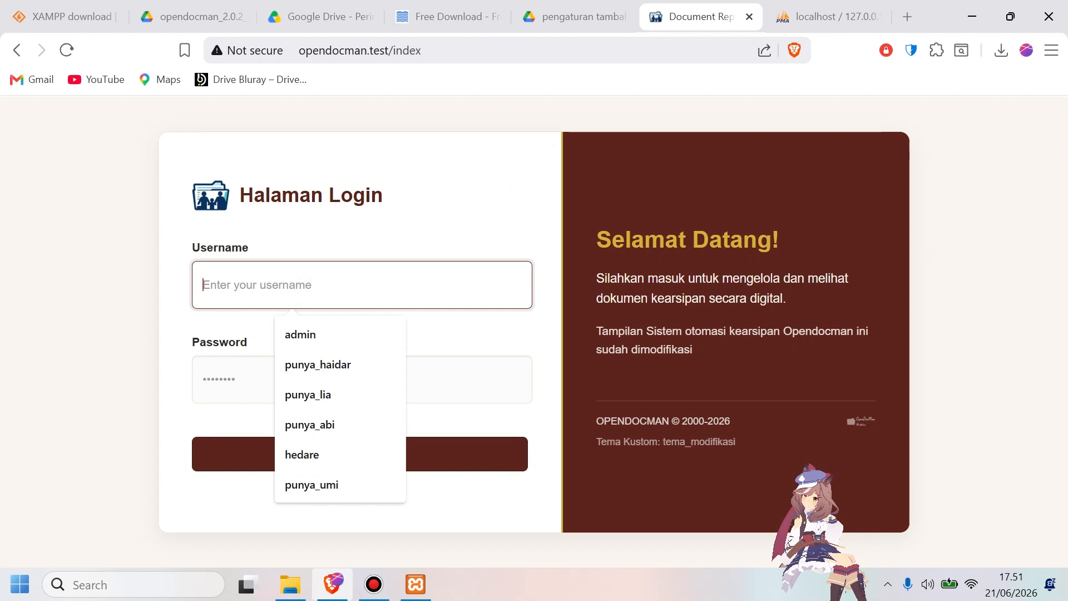
pyautogui.click(315, 333)
pyautogui.click(298, 370)
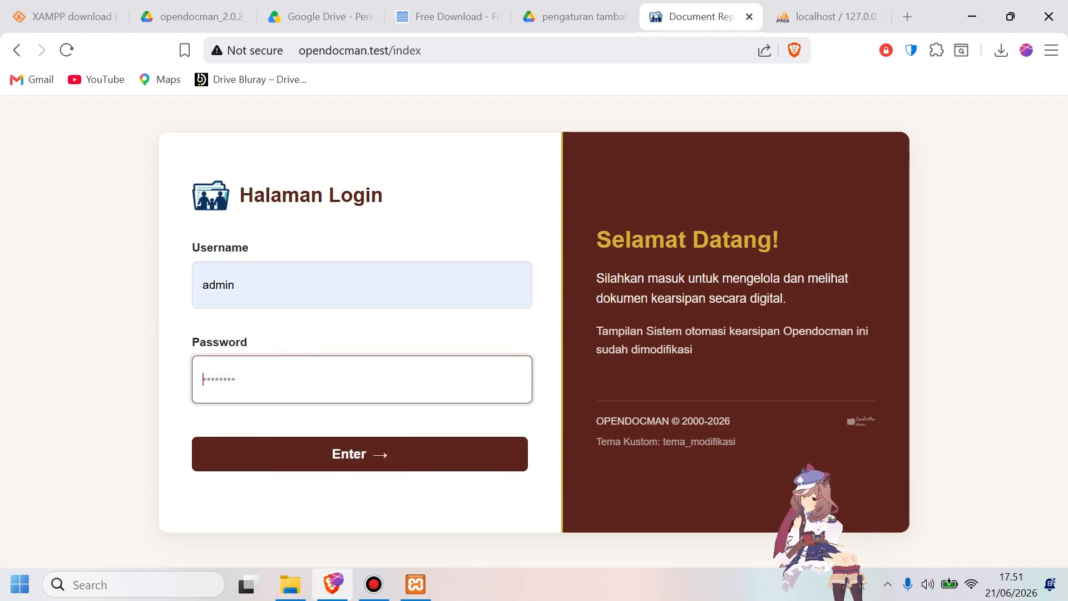
pyautogui.write('•••••')
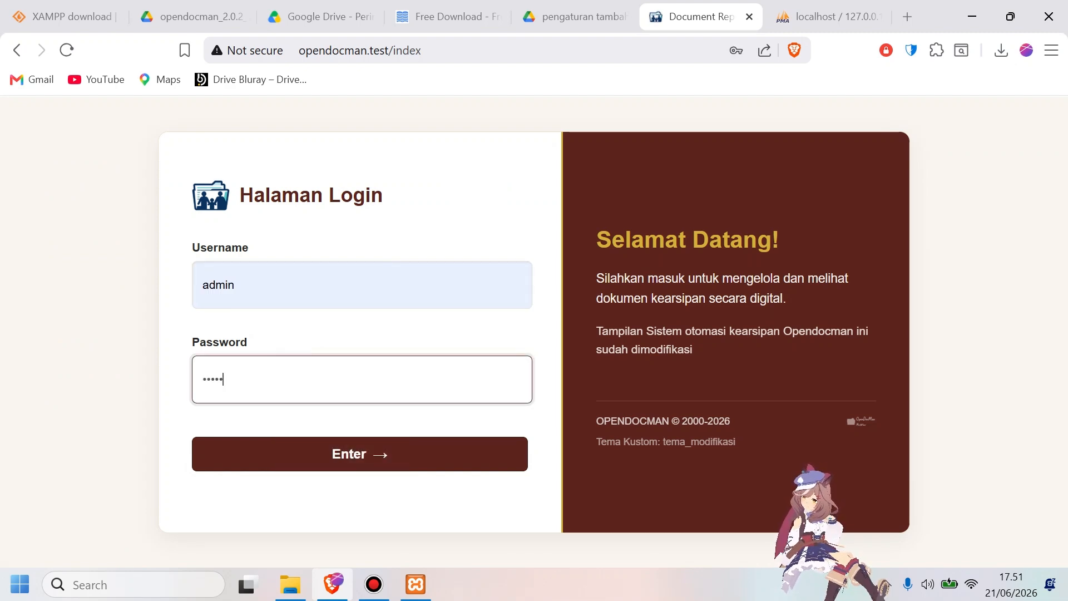
pyautogui.press('Return')
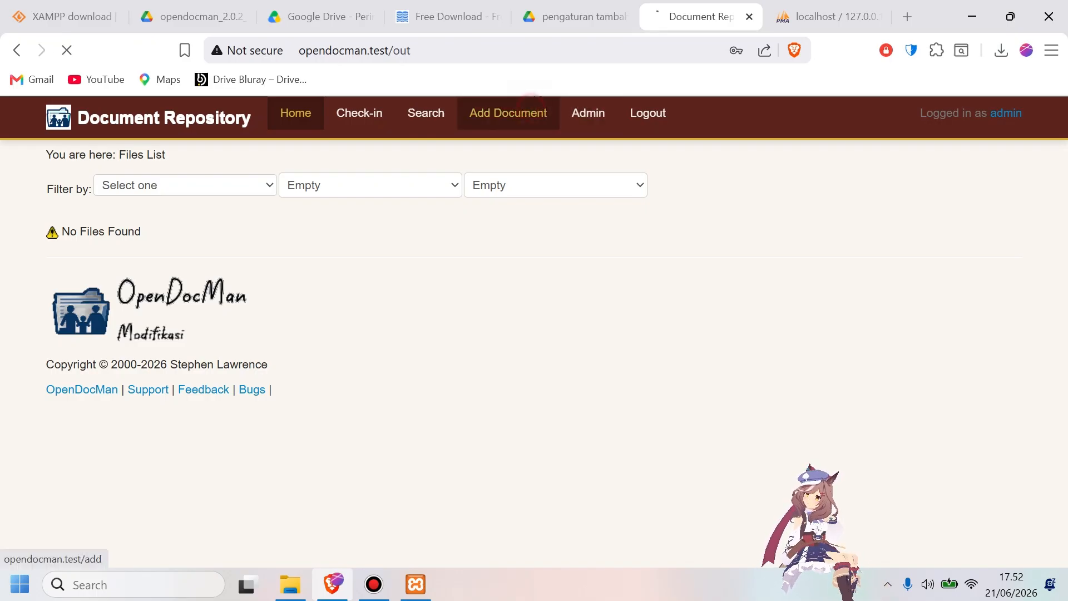
# Start a new document entry and open the file selection to upload chatbot perpus.csv.
pyautogui.click(517, 117)
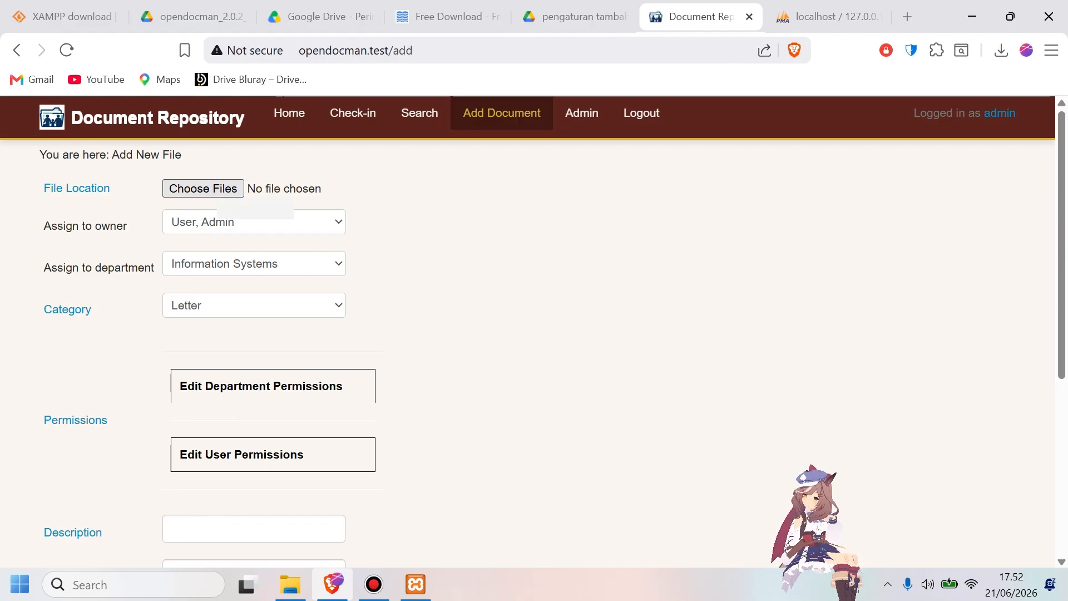
pyautogui.click(209, 187)
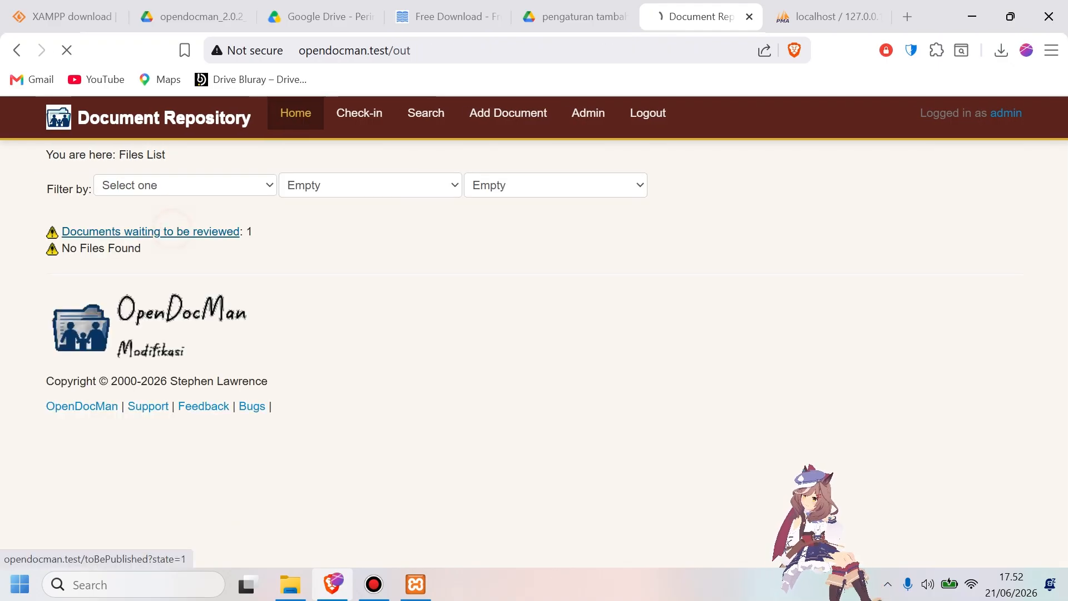
# Open the documents waiting to be reviewed, select chatbot perpus.csv and start authorizing it.
pyautogui.click(151, 231)
pyautogui.click(60, 252)
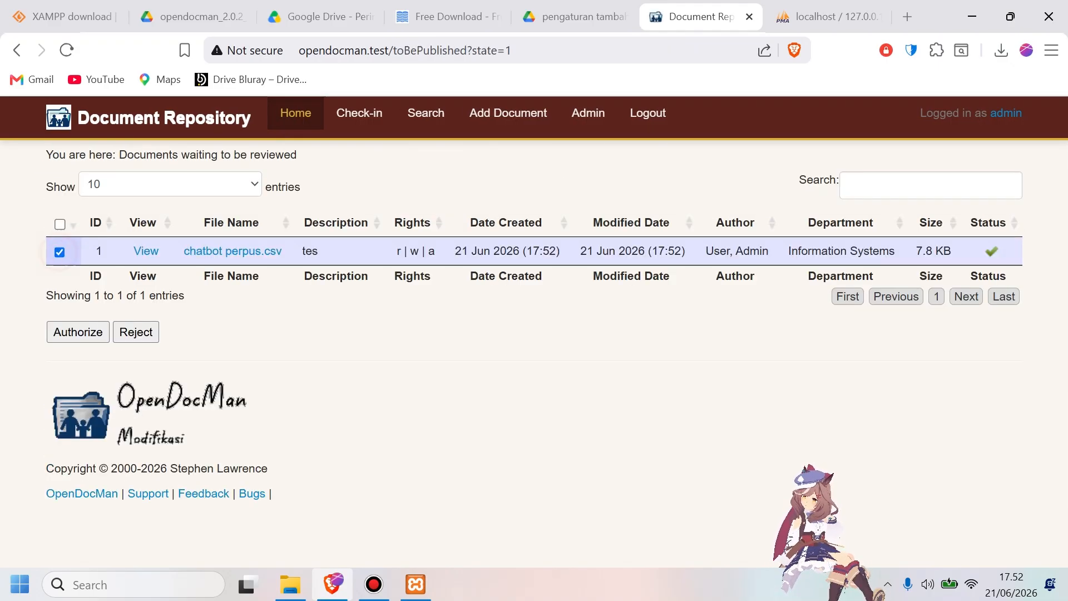
pyautogui.click(78, 332)
# Set the review to e-mail all users, enter the comment tes and authorize the document.
pyautogui.scroll(-2, 176, 349)
pyautogui.click(176, 350)
pyautogui.click(227, 241)
pyautogui.write('tes')
pyautogui.scroll(-4, 226, 334)
pyautogui.click(71, 339)
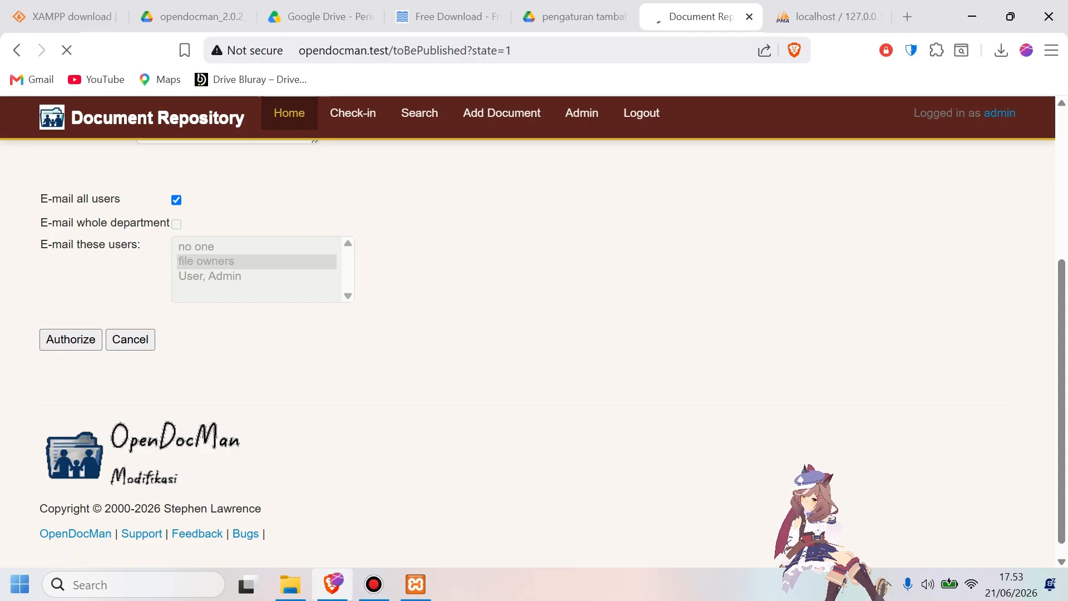